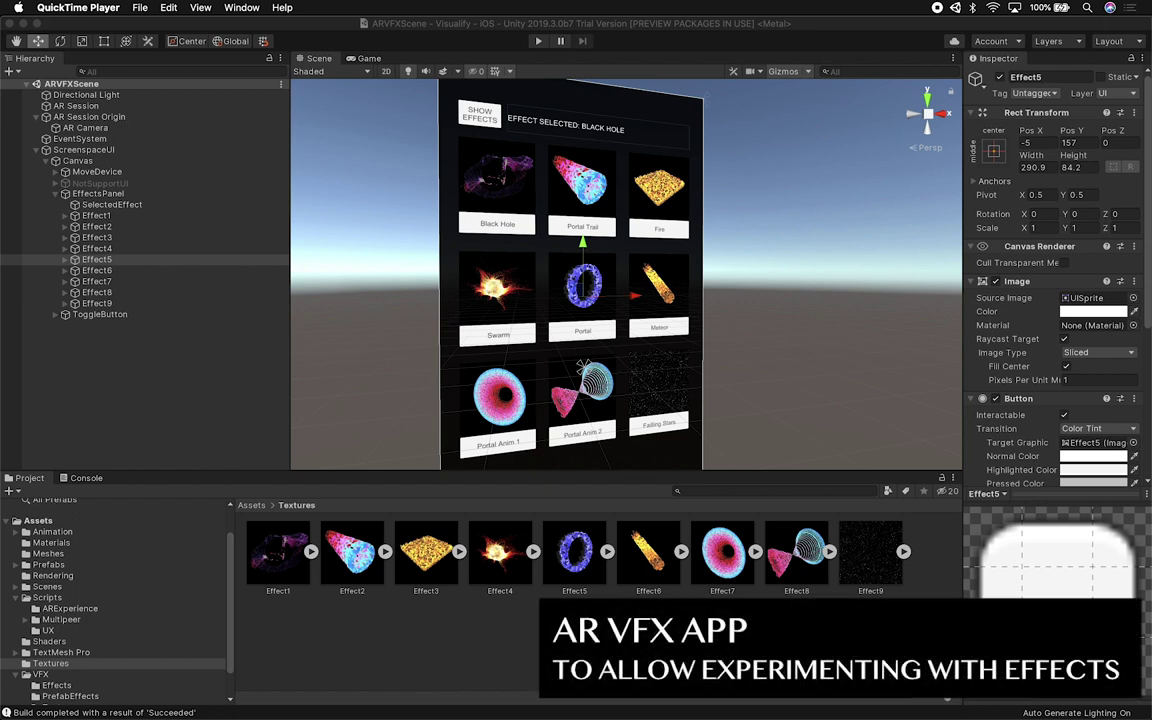
# Switch to Finder, preview the Demo.MP4 video of the AR effects, and return to Unity.
pyautogui.press('super+Tab')
pyautogui.press('super+Tab')
pyautogui.press('super+Tab')
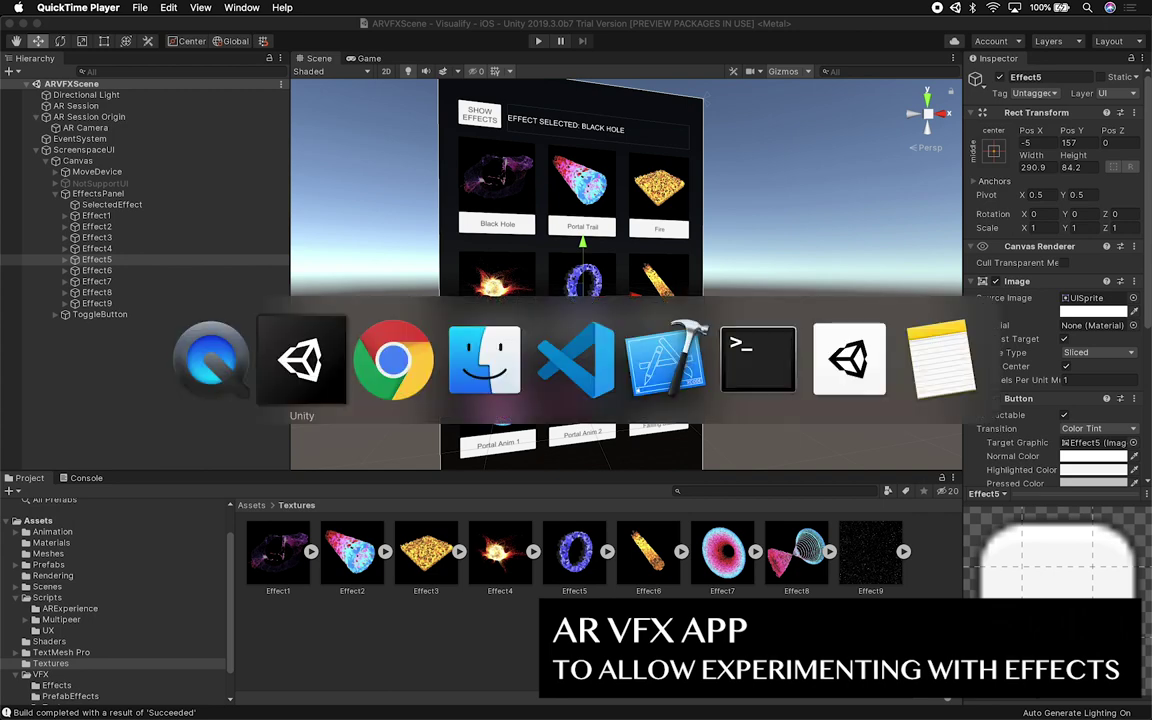
pyautogui.press('space')
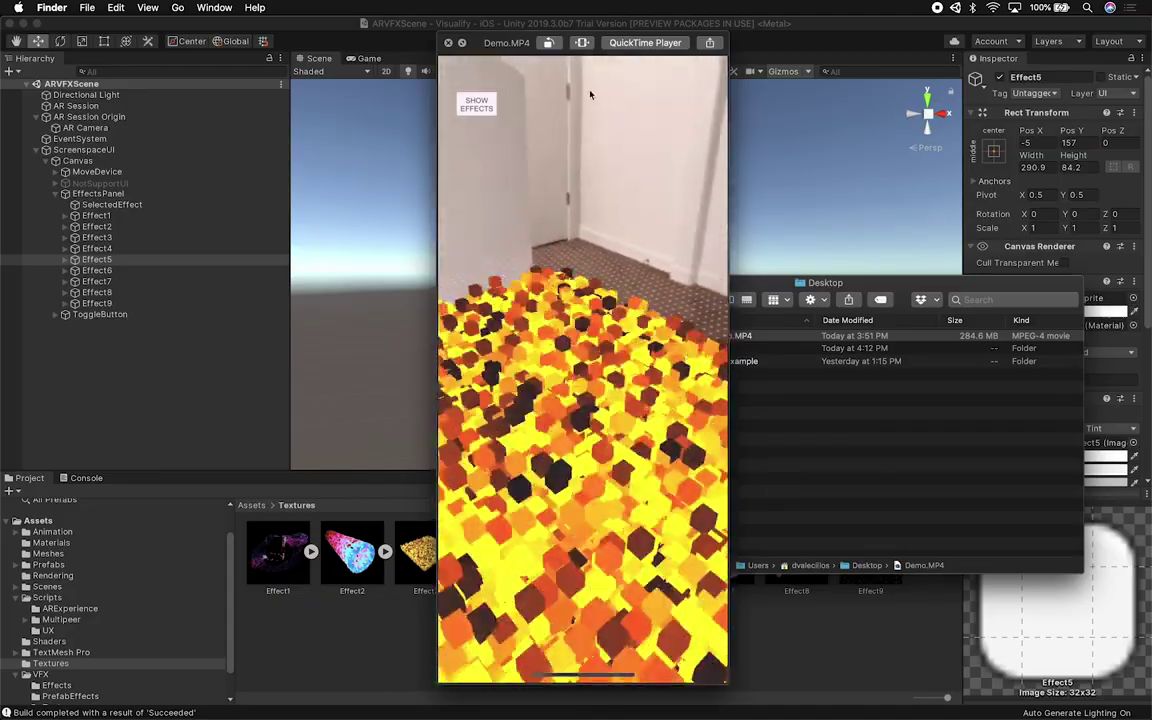
pyautogui.click(448, 42)
pyautogui.click(467, 30)
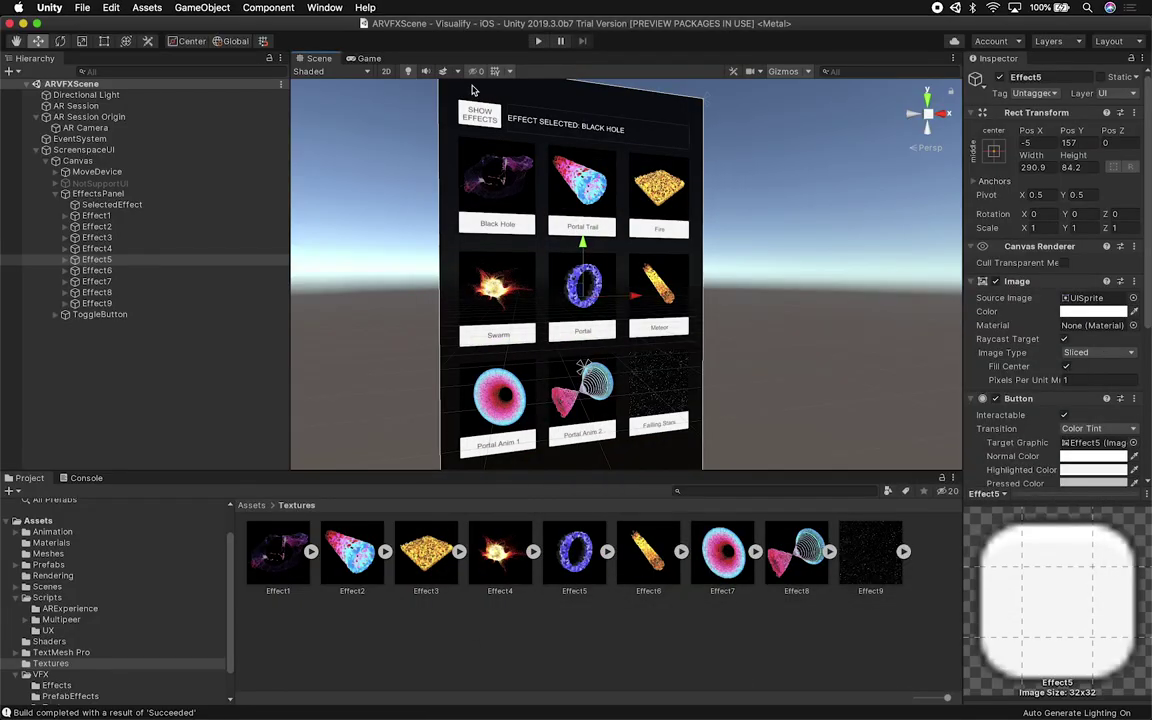
# Examine the effects panel in the scene and the layers of the Effect2 texture in Photoshop, and return to Unity.
pyautogui.moveTo(606, 286)
pyautogui.keyDown('alt'); pyautogui.mouseDown()
pyautogui.moveTo(458, 283)
pyautogui.moveTo(622, 294)
pyautogui.moveTo(604, 290)
pyautogui.mouseUp(); pyautogui.keyUp('alt')
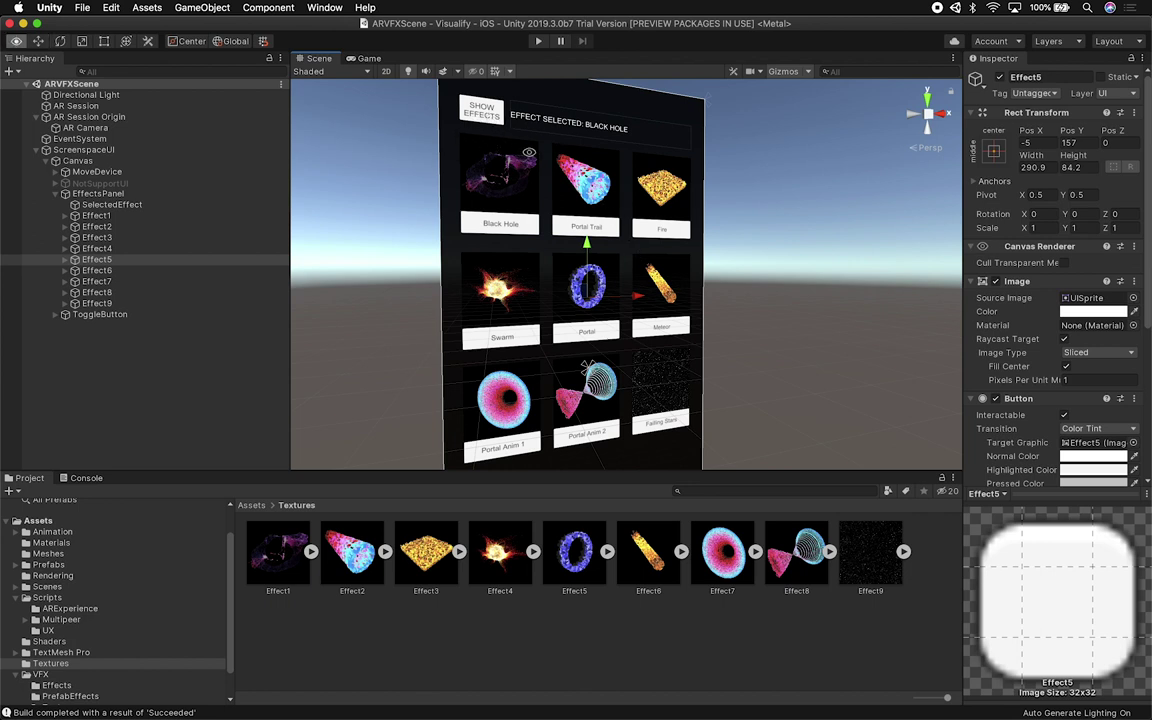
pyautogui.keyDown('alt'); pyautogui.moveTo(476, 137); pyautogui.dragTo(444, 151); pyautogui.keyUp('alt')
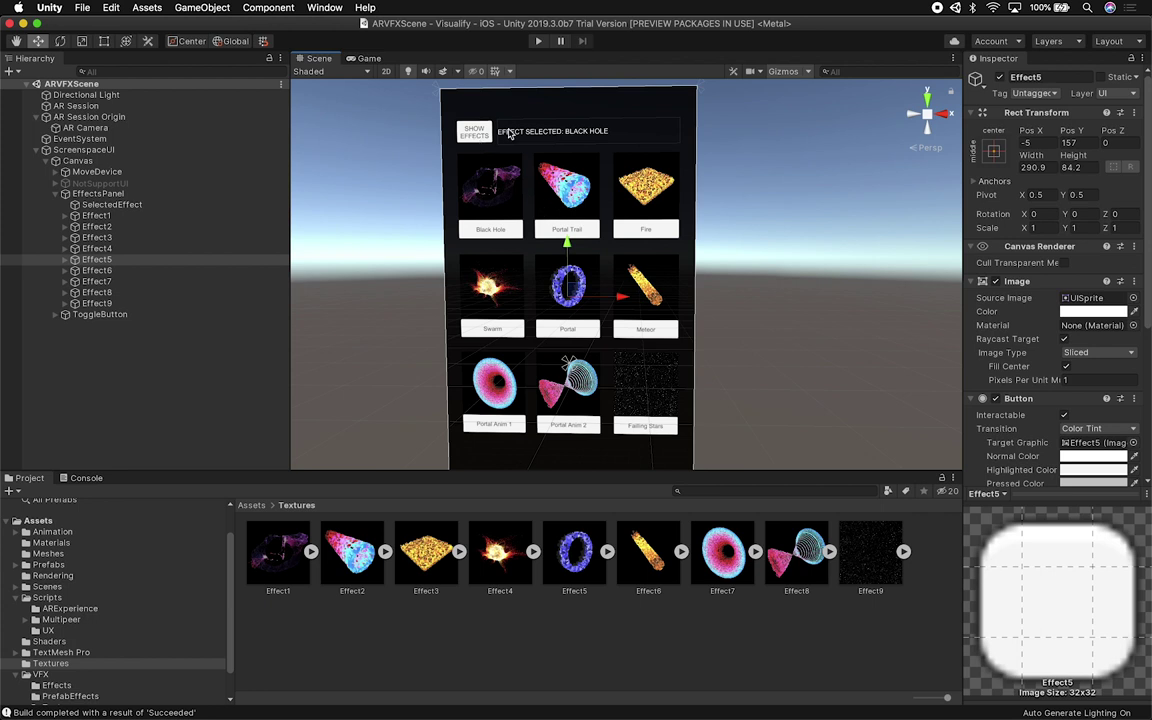
pyautogui.keyDown('alt'); pyautogui.moveTo(516, 137); pyautogui.dragTo(537, 150); pyautogui.keyUp('alt')
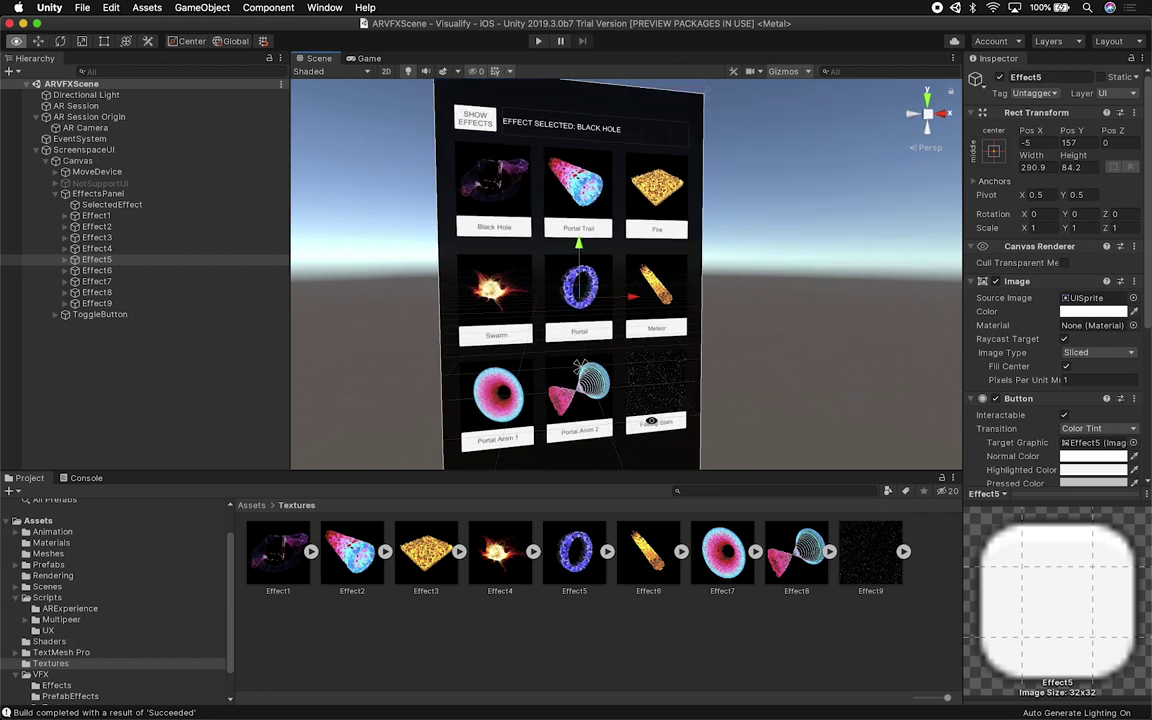
pyautogui.keyDown('alt'); pyautogui.moveTo(537, 150); pyautogui.dragTo(440, 228); pyautogui.keyUp('alt')
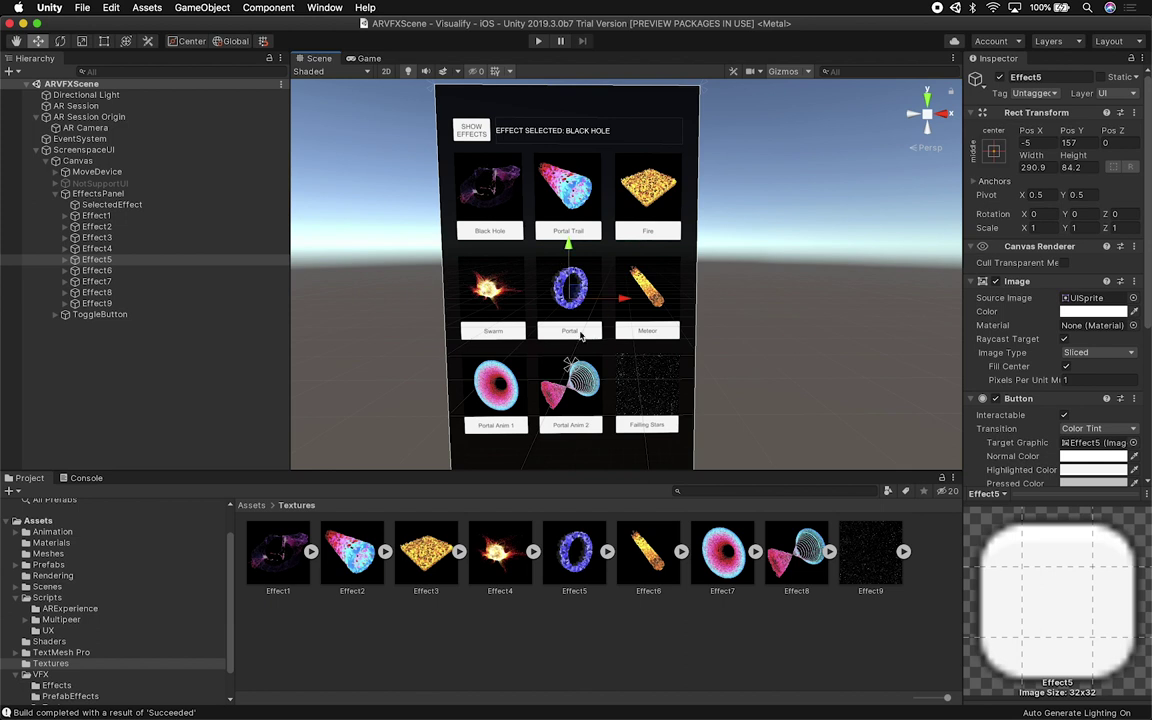
pyautogui.click(256, 535)
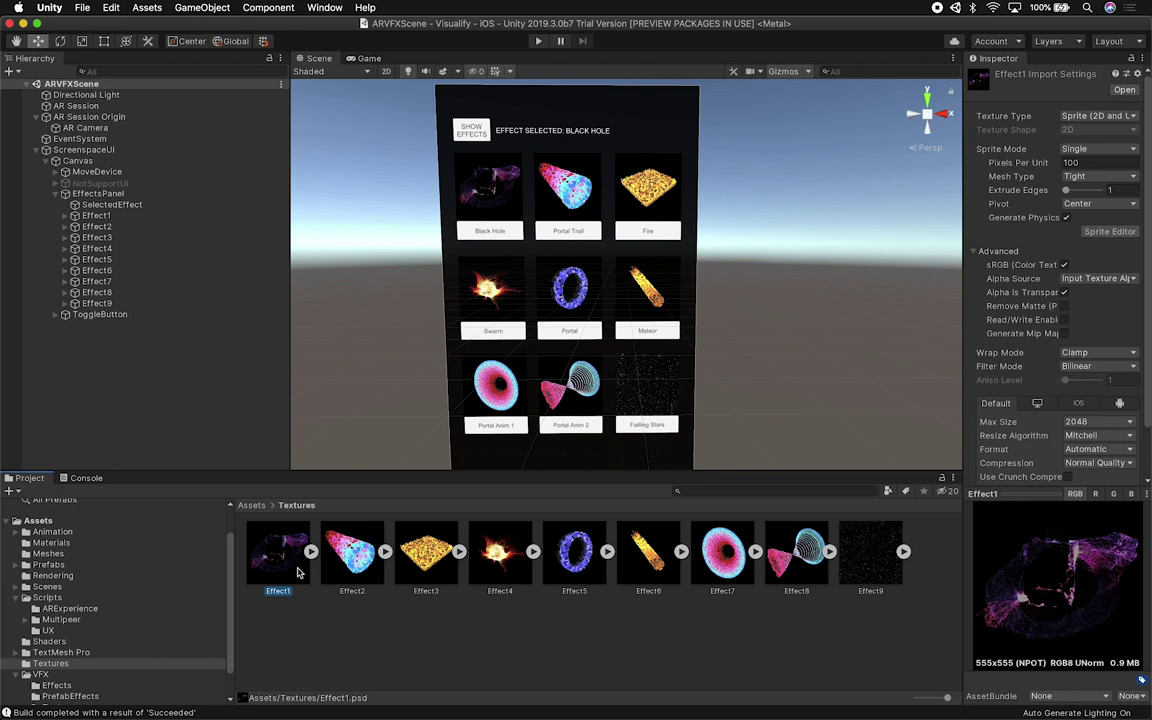
pyautogui.doubleClick(342, 557)
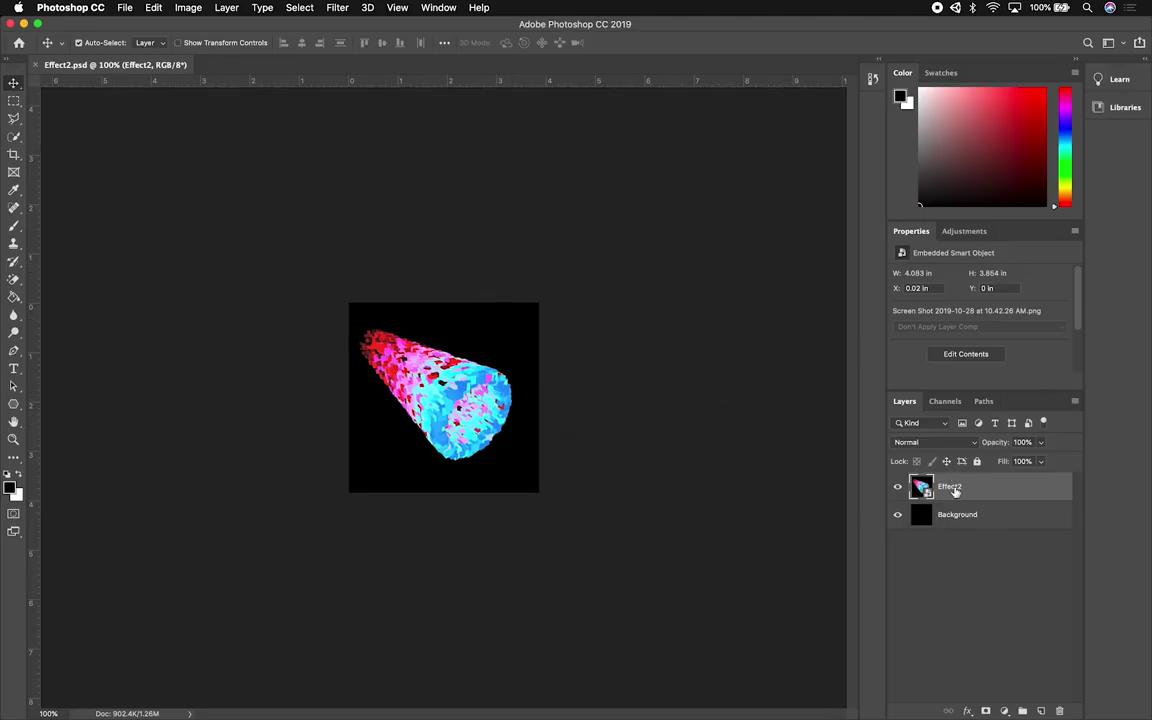
pyautogui.press('super+Tab')
pyautogui.press('super+Tab')
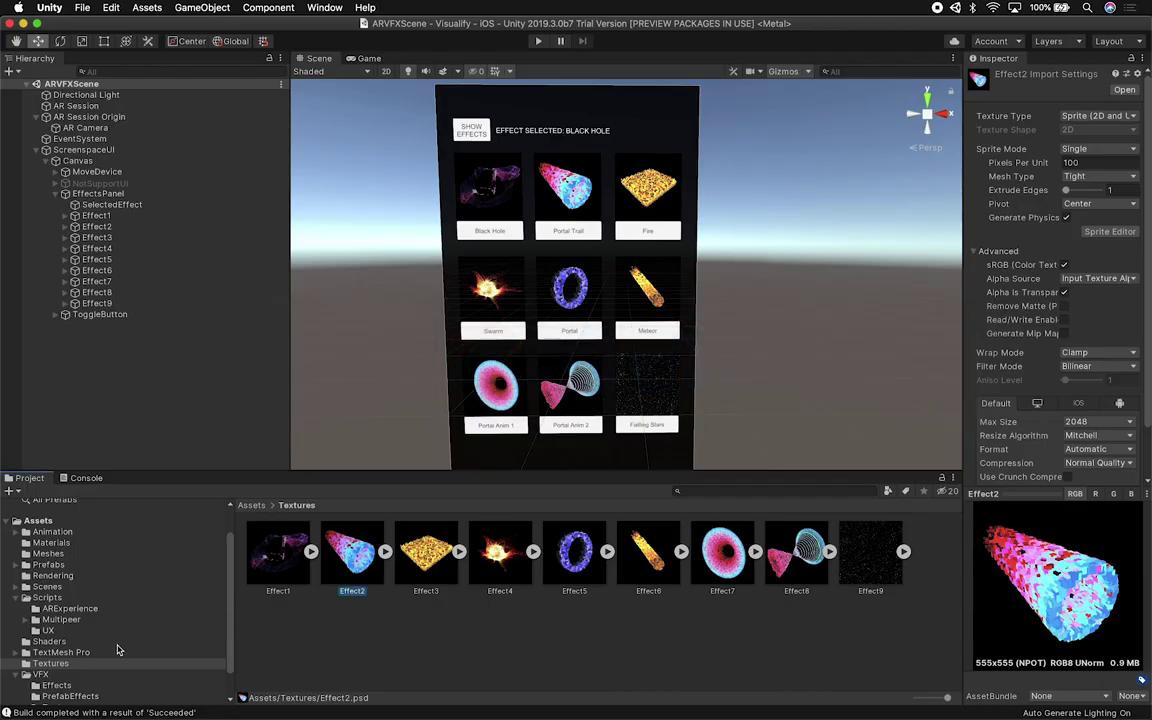
# Add the Portal2 prefab from the VFX PrefabEffects folder to the scene and frame it in an angled close view.
pyautogui.click(75, 686)
pyautogui.click(117, 665)
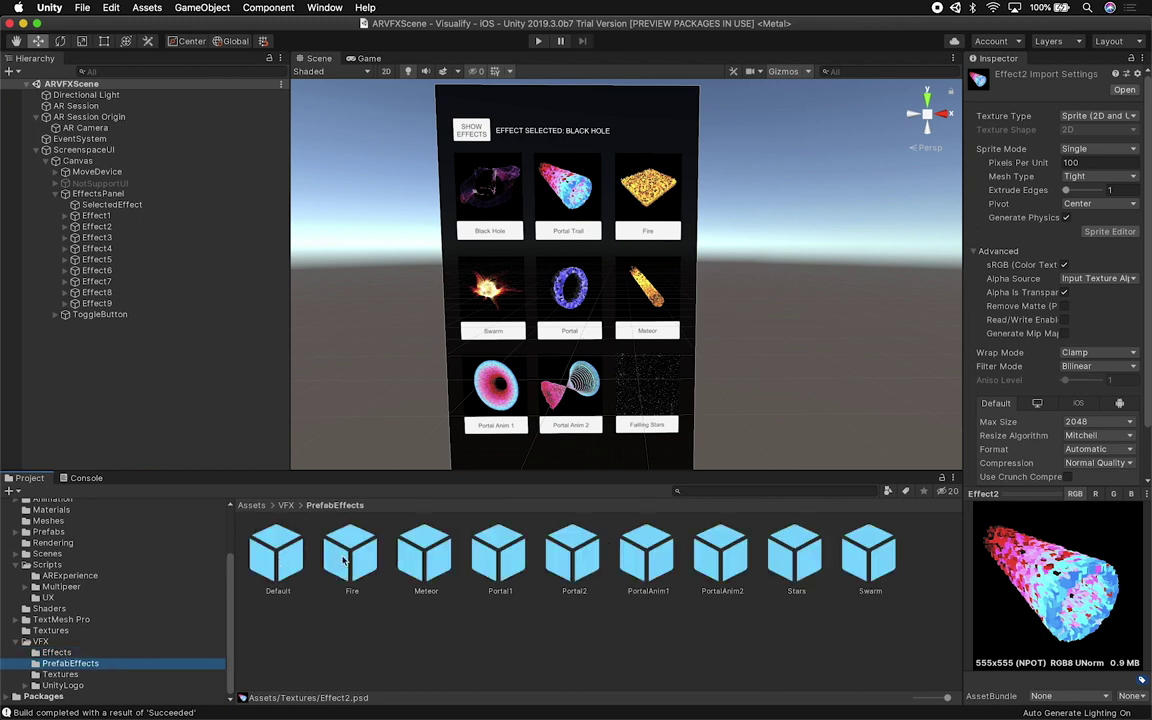
pyautogui.moveTo(572, 553); pyautogui.dragTo(388, 348)
pyautogui.press('f')
pyautogui.keyDown('alt'); pyautogui.moveTo(630, 337); pyautogui.dragTo(463, 343); pyautogui.keyUp('alt')
pyautogui.scroll(6, 581, 321)
pyautogui.moveTo(624, 253); pyautogui.dragTo(635, 239)
pyautogui.keyDown('alt'); pyautogui.moveTo(580, 303); pyautogui.dragTo(470, 230); pyautogui.keyUp('alt')
pyautogui.scroll(-10, 650, 311)
# Align the AR Camera with the current scene view of the portal and check its framing in the Game view.
pyautogui.click(362, 58)
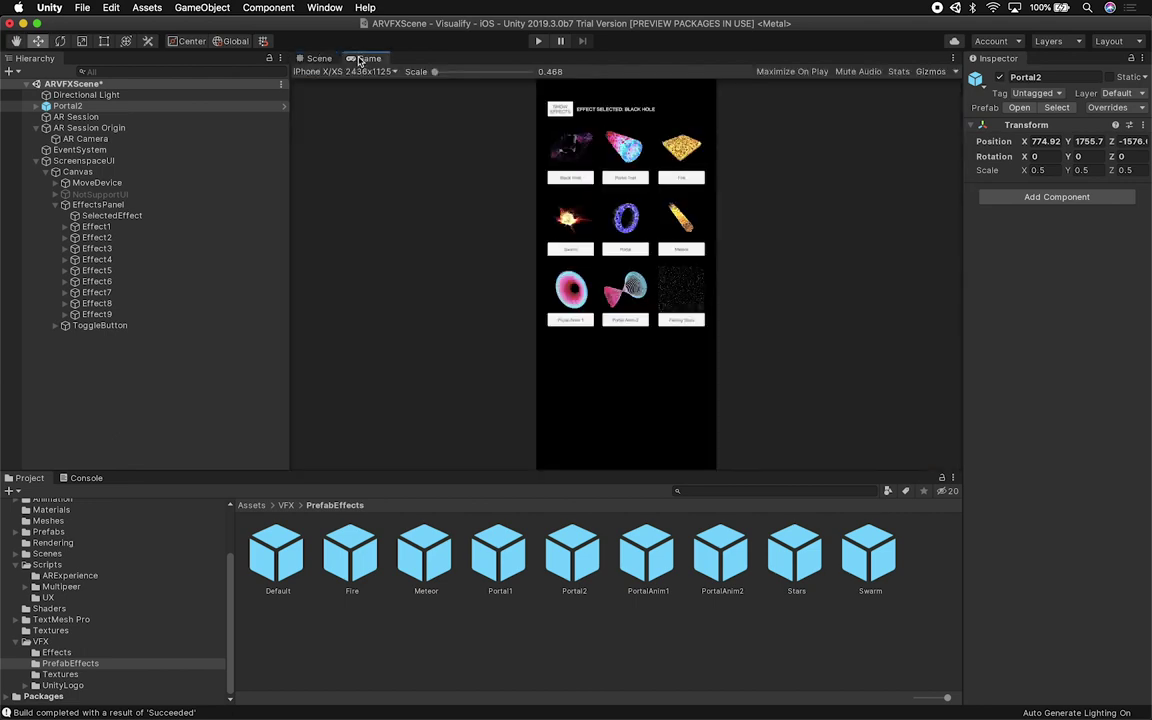
pyautogui.click(296, 57)
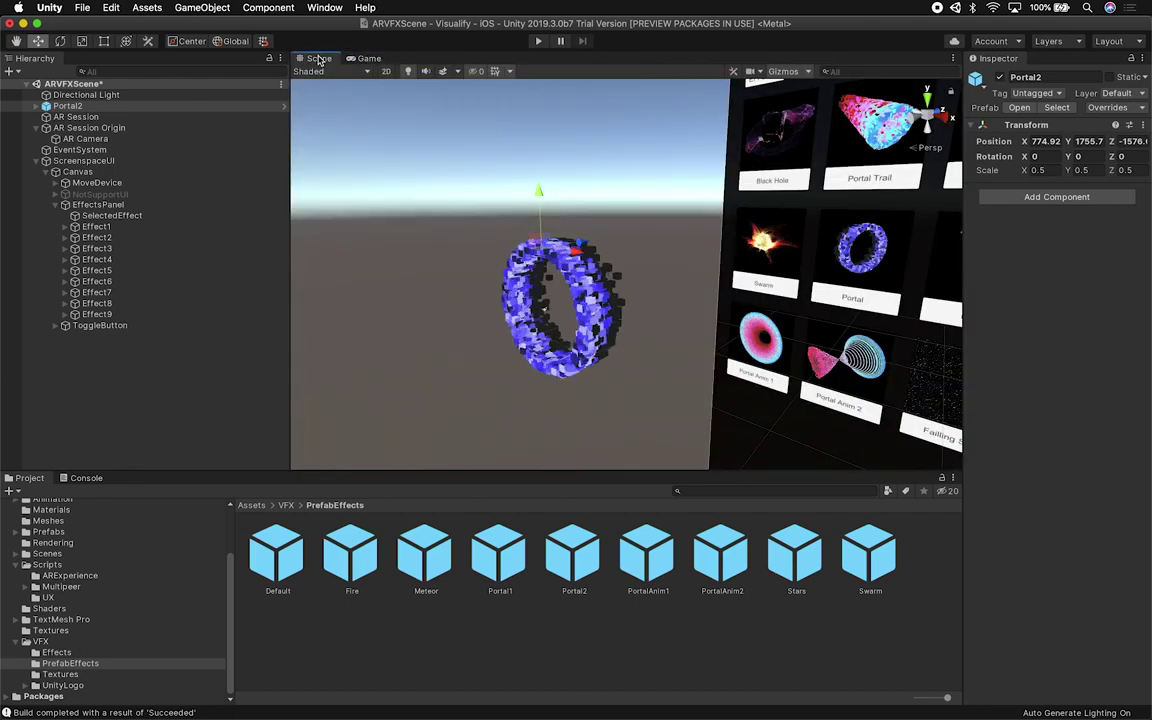
pyautogui.click(110, 140)
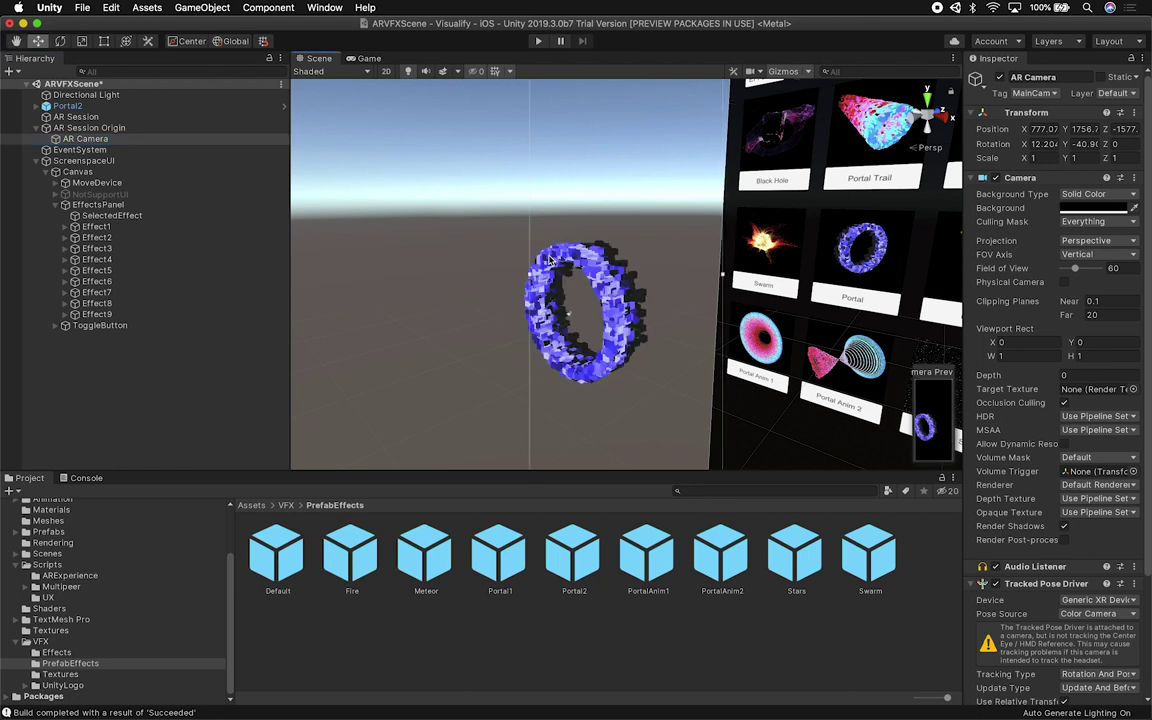
pyautogui.click(362, 58)
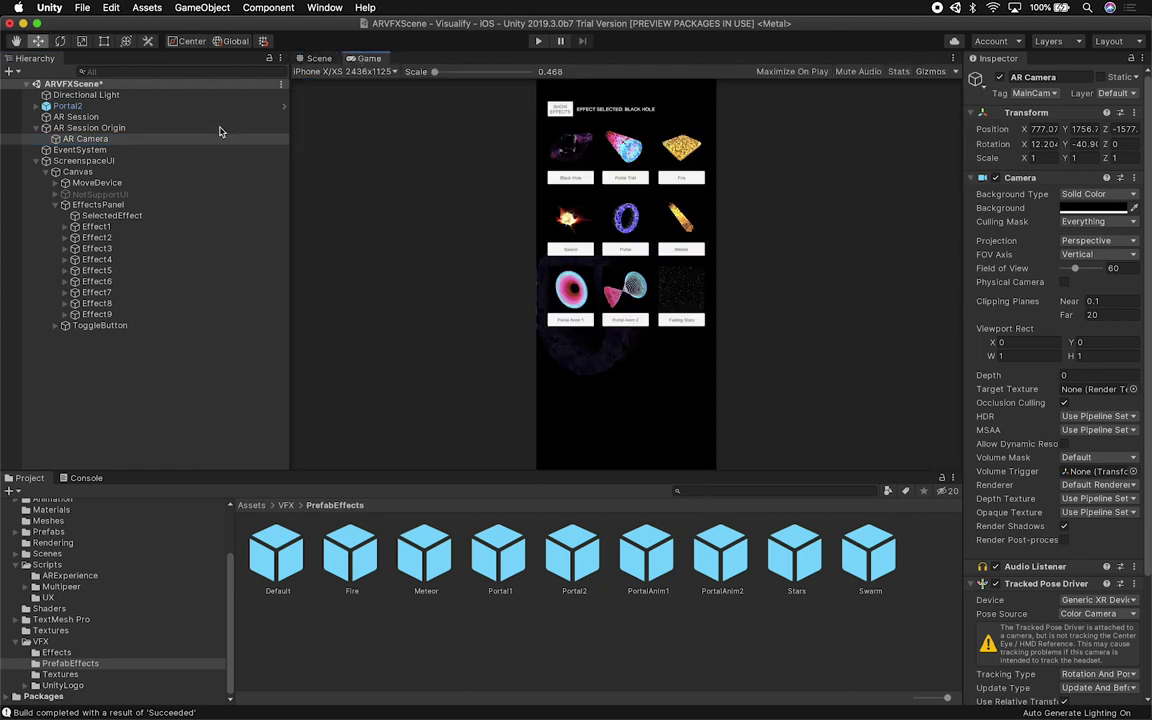
# Disable the ScreenspaceUI object and set the Game view's aspect to Free Aspect.
pyautogui.click(84, 160)
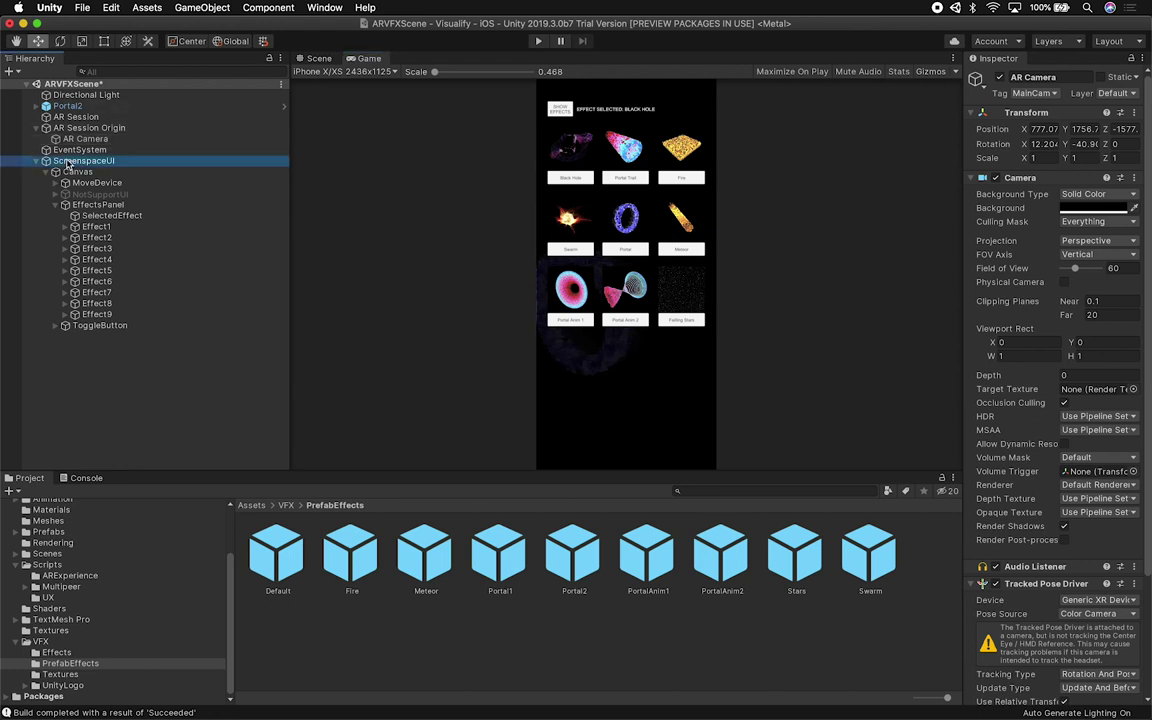
pyautogui.click(1000, 77)
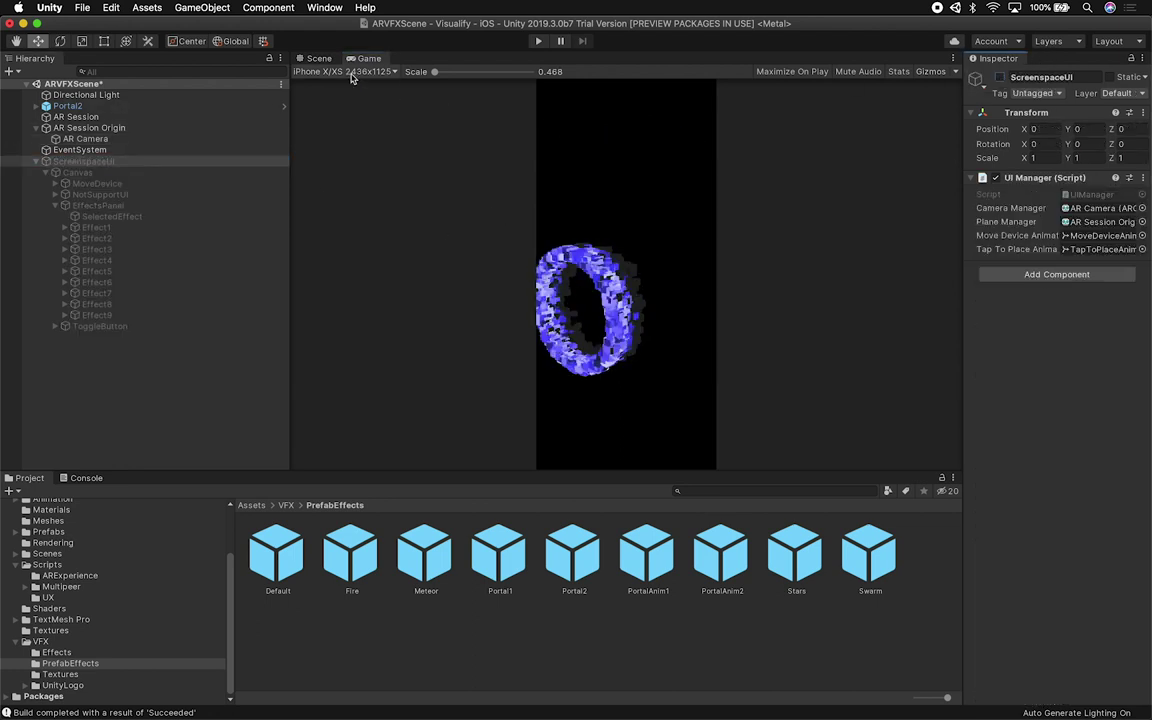
pyautogui.click(318, 71)
pyautogui.click(322, 113)
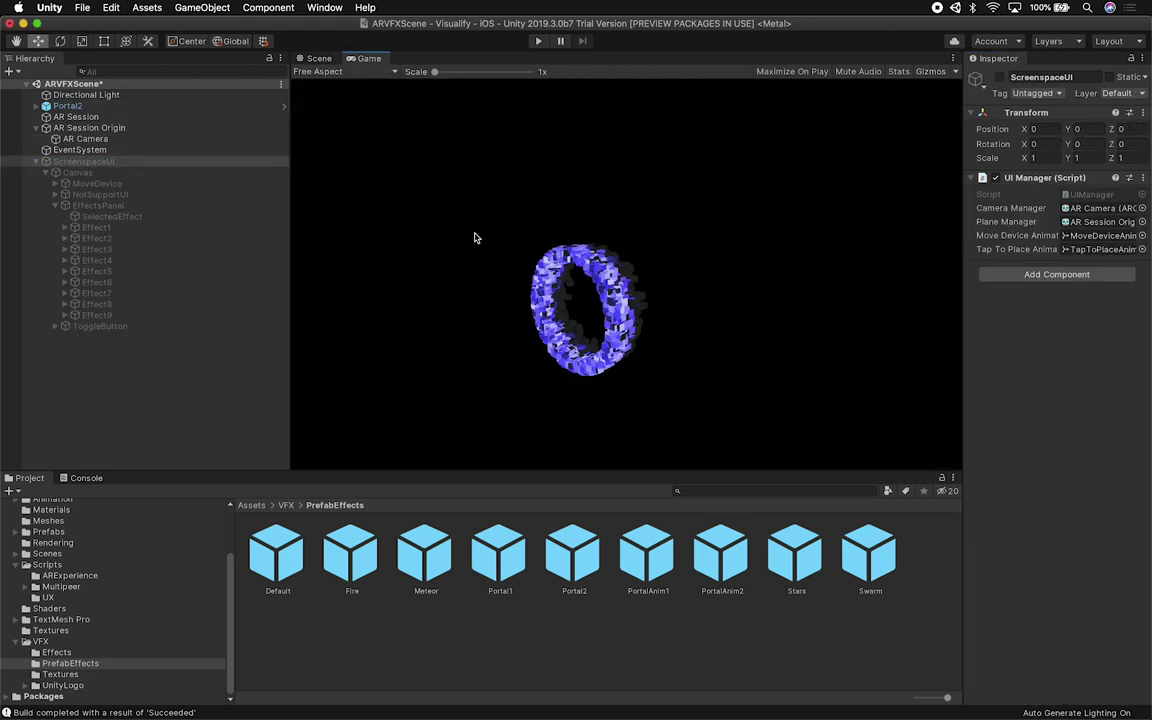
# Capture a screenshot of the area around the portal in the Game view and delete Portal2 from the scene.
pyautogui.press('super+shift+4')
pyautogui.moveTo(420, 171); pyautogui.dragTo(719, 423)
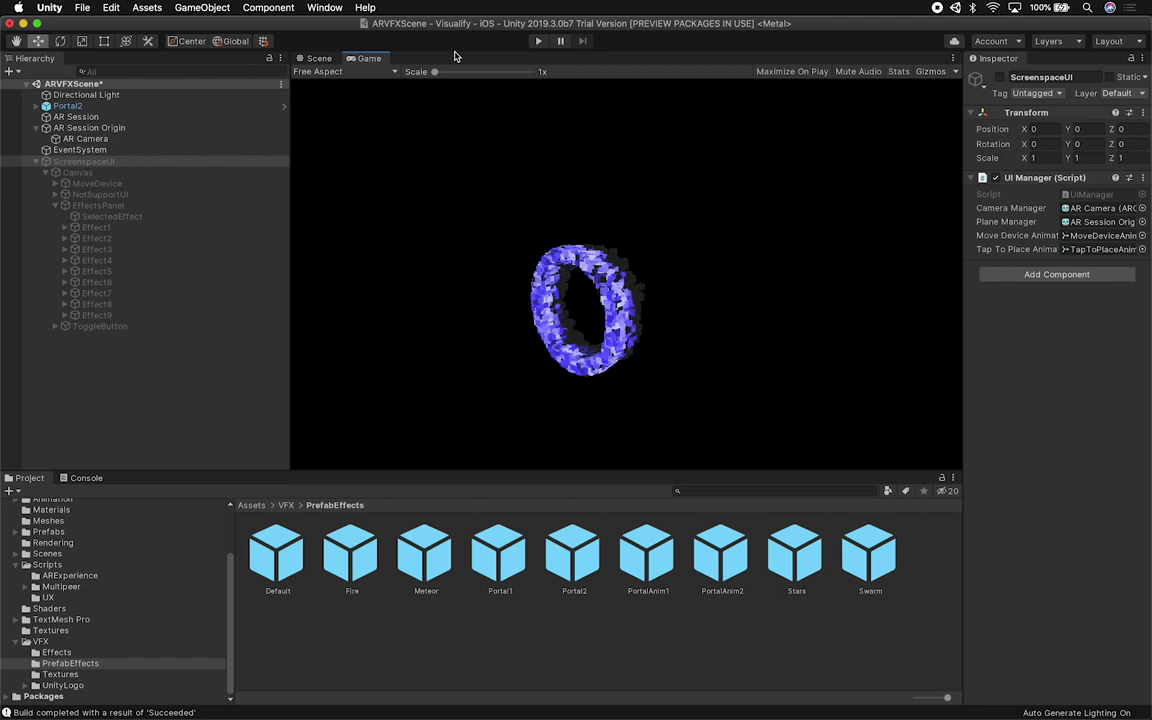
pyautogui.click(80, 94)
pyautogui.click(75, 106)
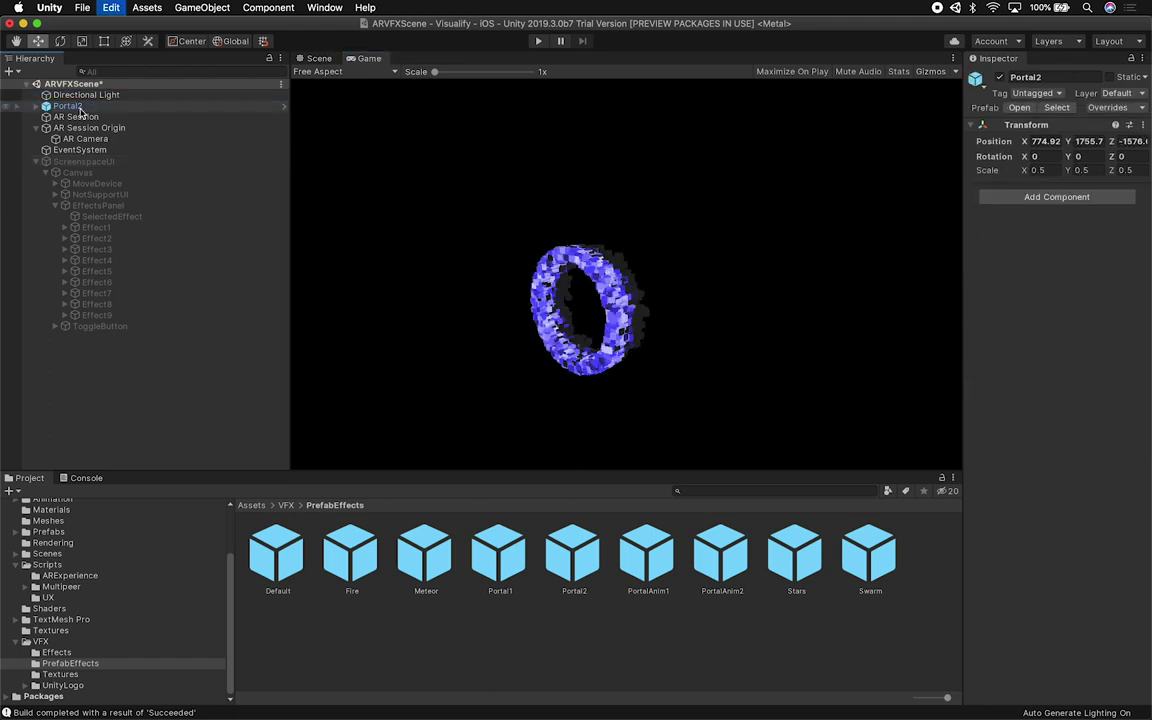
pyautogui.press('super+BackSpace')
# Reset the AR Camera's position and rotation to 0 on all axes.
pyautogui.click(80, 138)
pyautogui.click(85, 128)
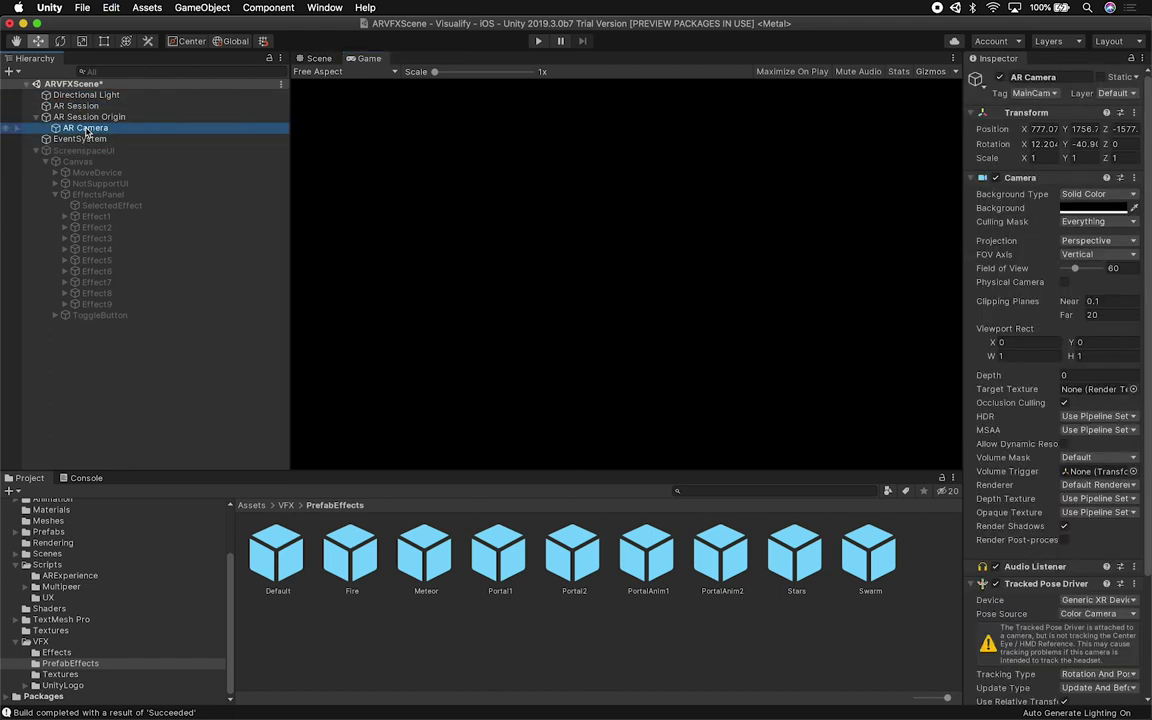
pyautogui.click(1040, 129)
pyautogui.write('0')
pyautogui.press('Tab')
pyautogui.press('Tab')
pyautogui.write('0')
pyautogui.press('Tab')
pyautogui.write('0')
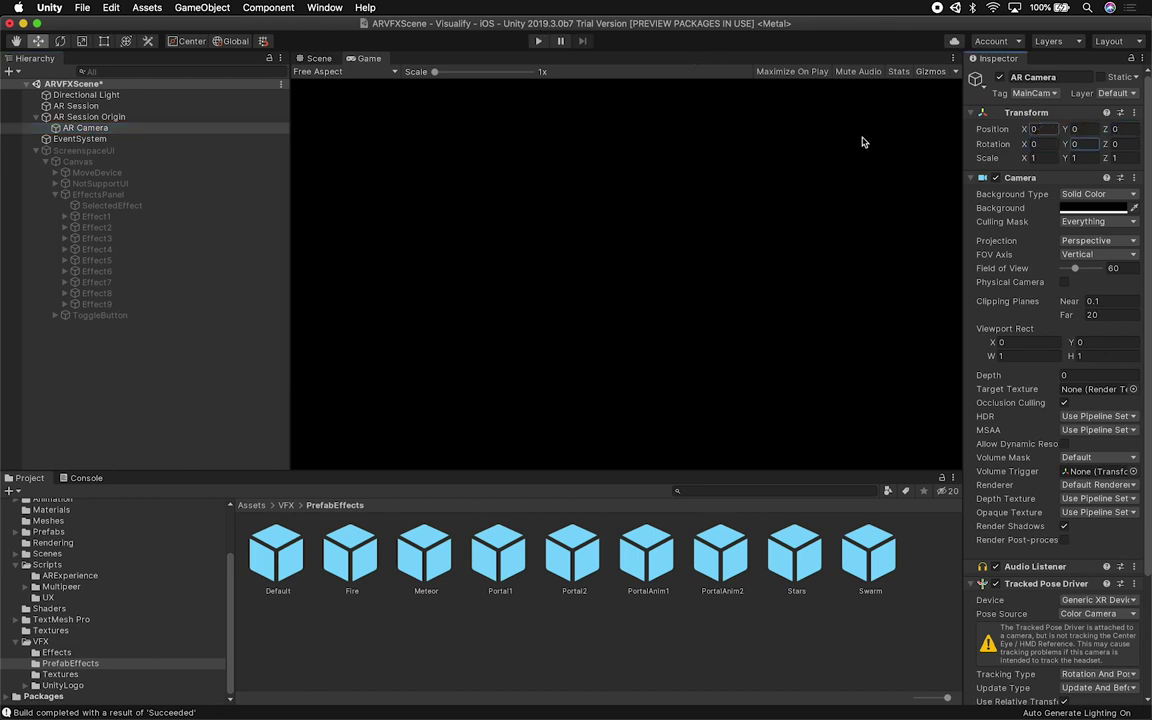
# Set the Game view to 1920x1080 Portrait and re-enable the ScreenspaceUI object.
pyautogui.click(370, 72)
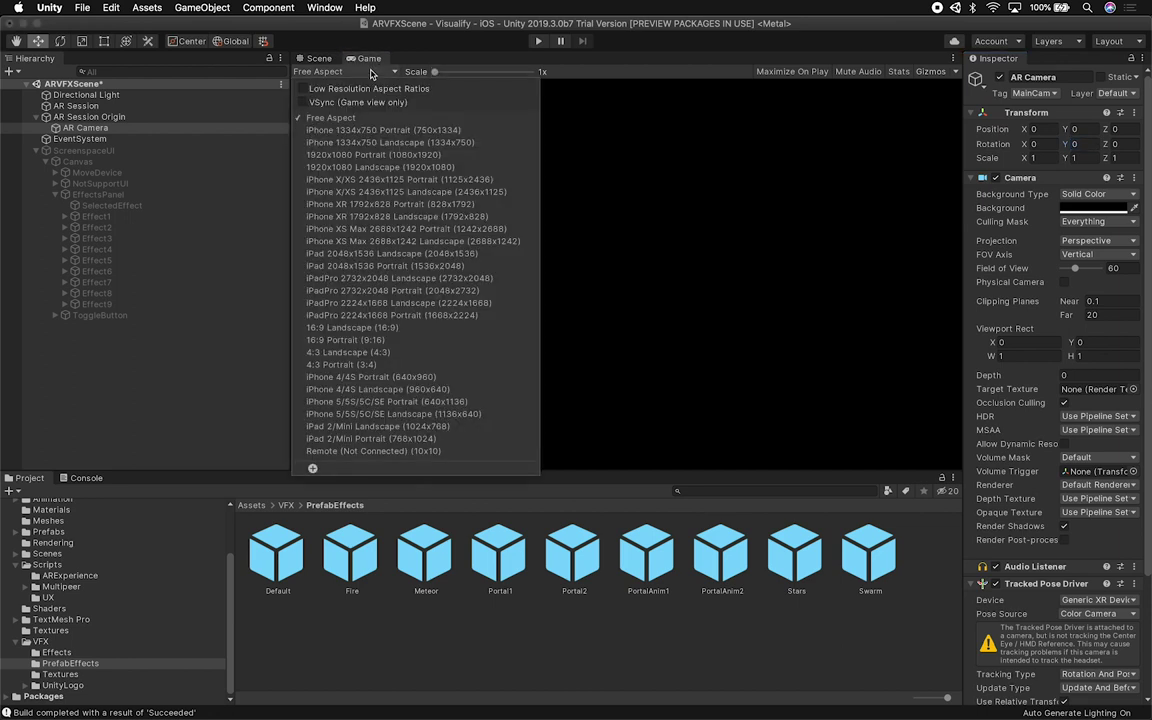
pyautogui.click(383, 152)
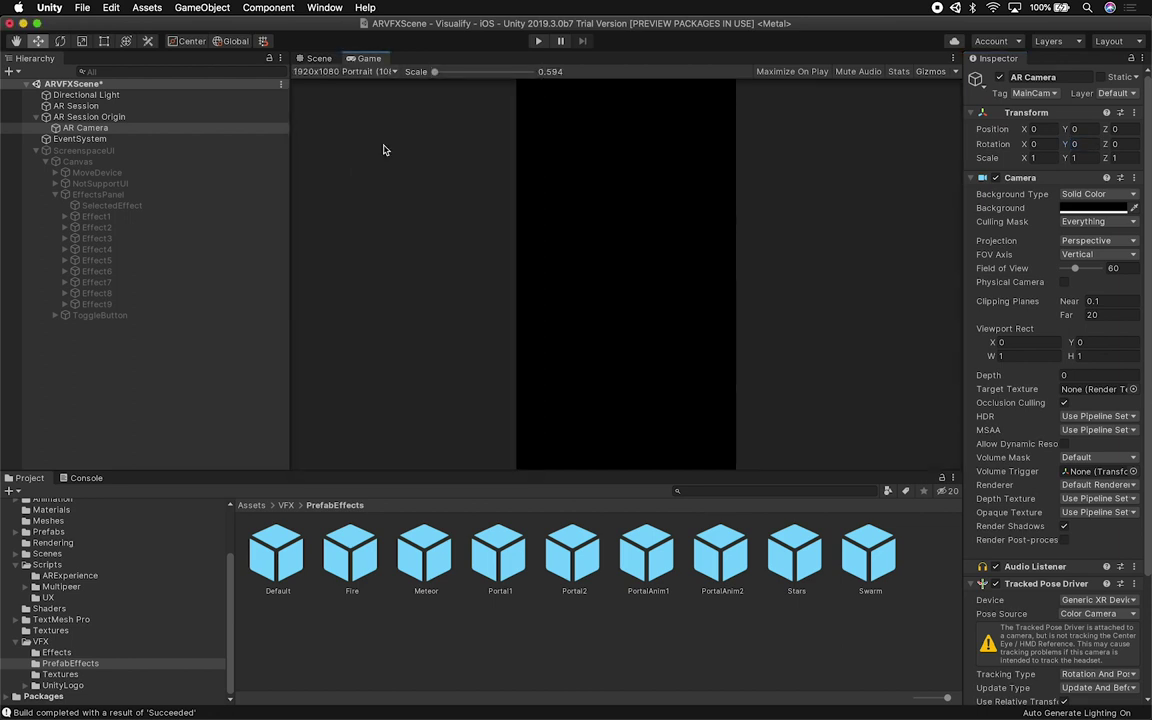
pyautogui.click(159, 150)
pyautogui.click(999, 77)
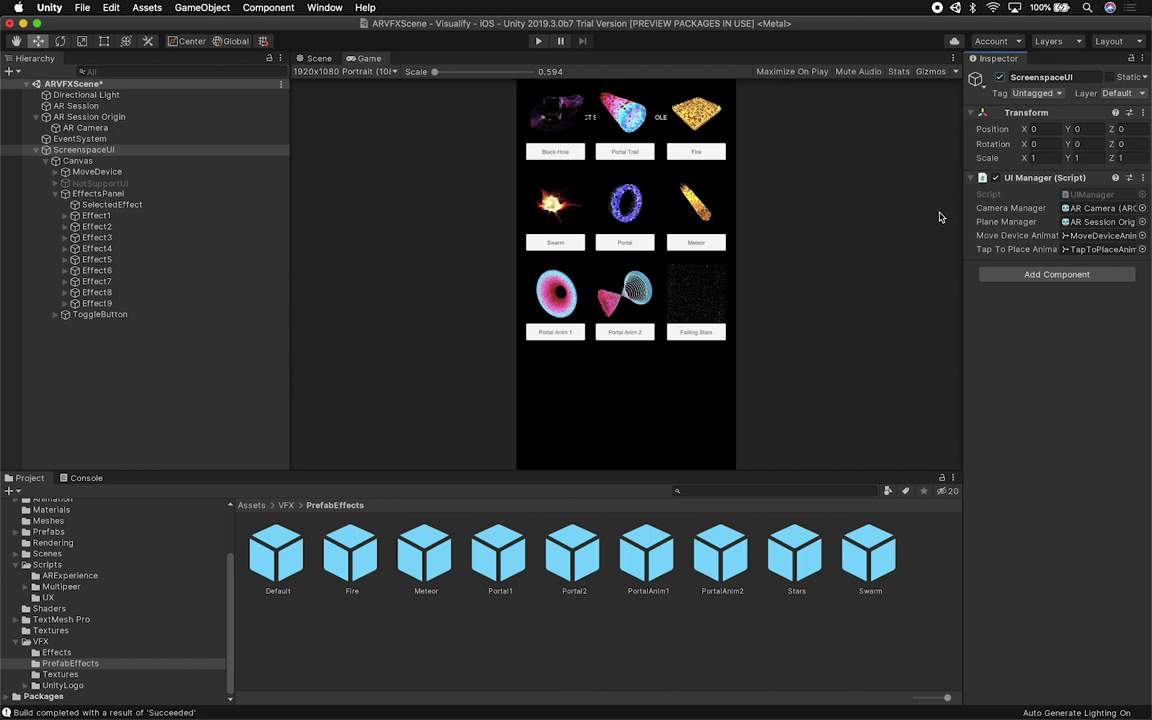
# Set the Game view resolution to iPhone X/XS 2436x1125 Portrait.
pyautogui.click(318, 59)
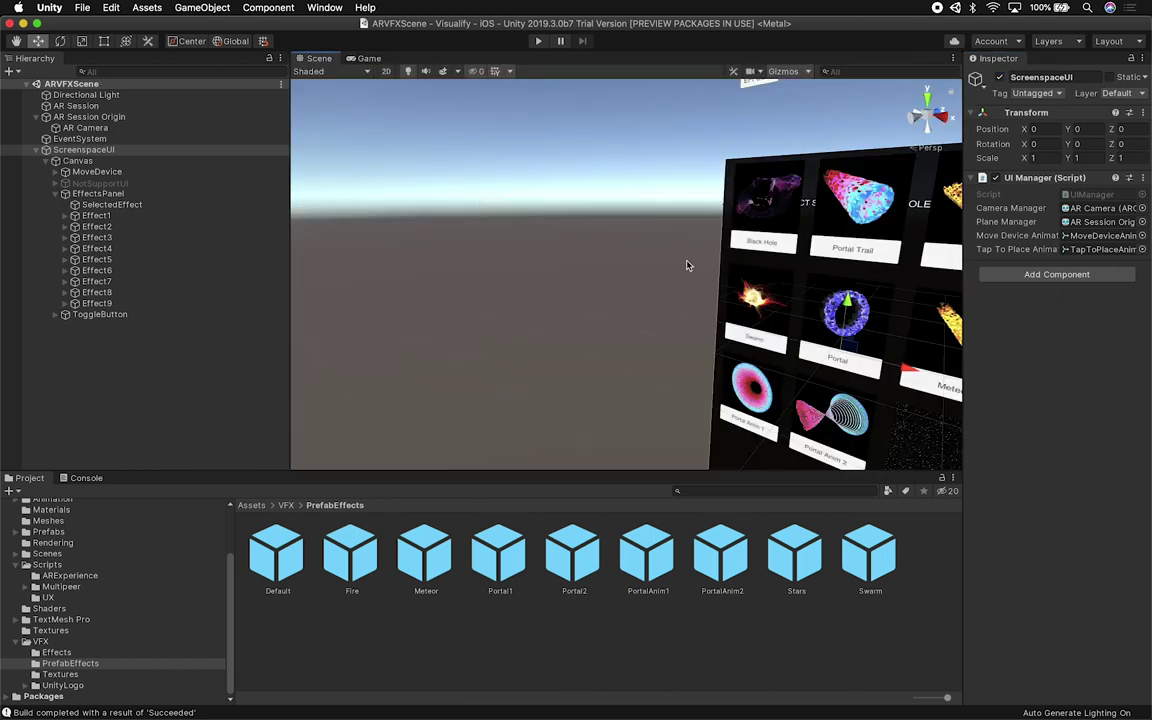
pyautogui.moveTo(645, 260)
pyautogui.keyDown('alt'); pyautogui.mouseDown()
pyautogui.moveTo(771, 278)
pyautogui.moveTo(657, 245)
pyautogui.mouseUp(); pyautogui.keyUp('alt')
pyautogui.click(366, 59)
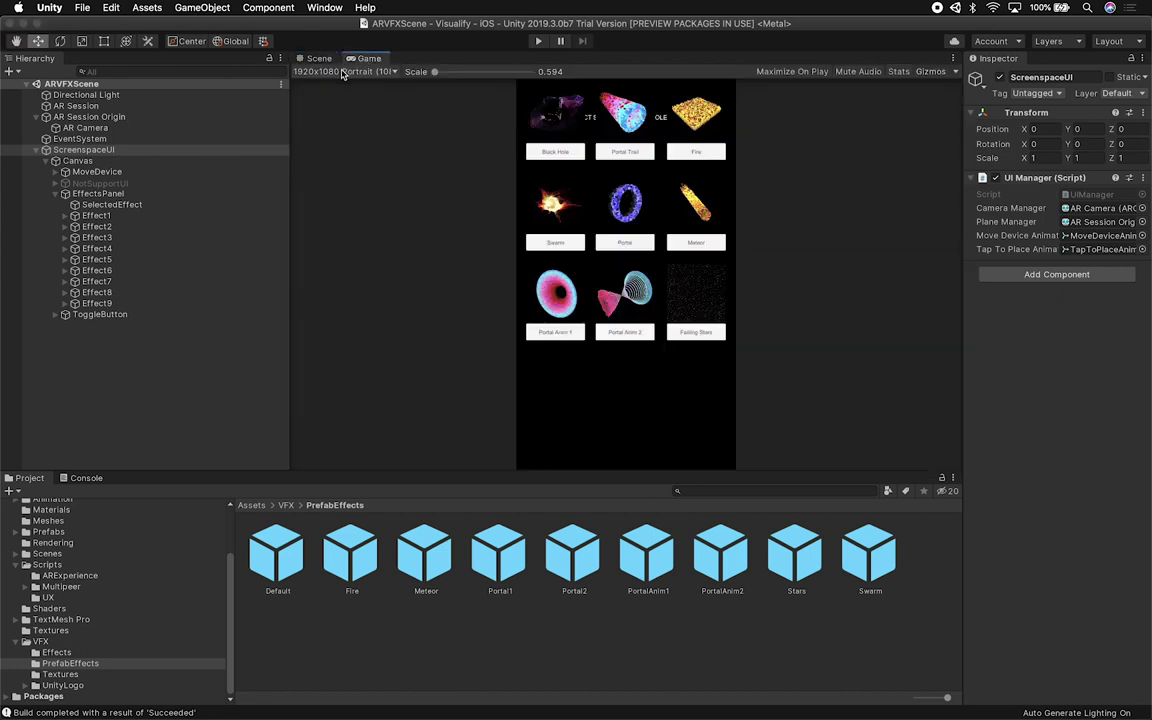
pyautogui.click(342, 71)
pyautogui.click(316, 162)
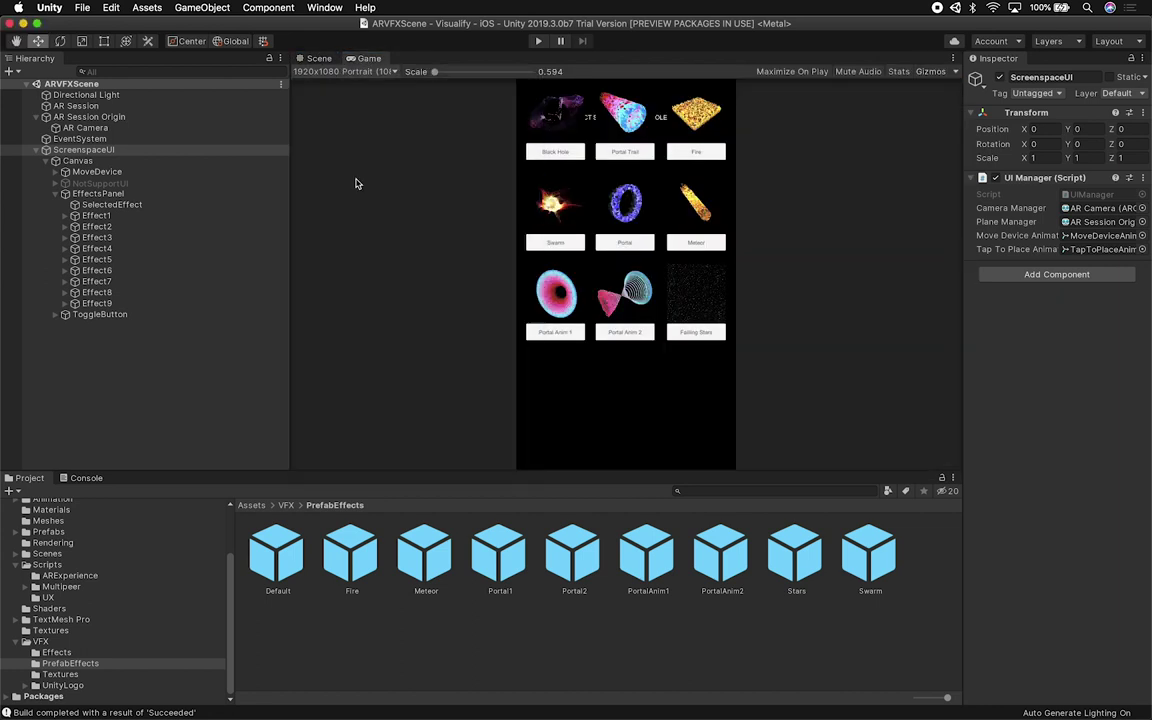
pyautogui.click(340, 72)
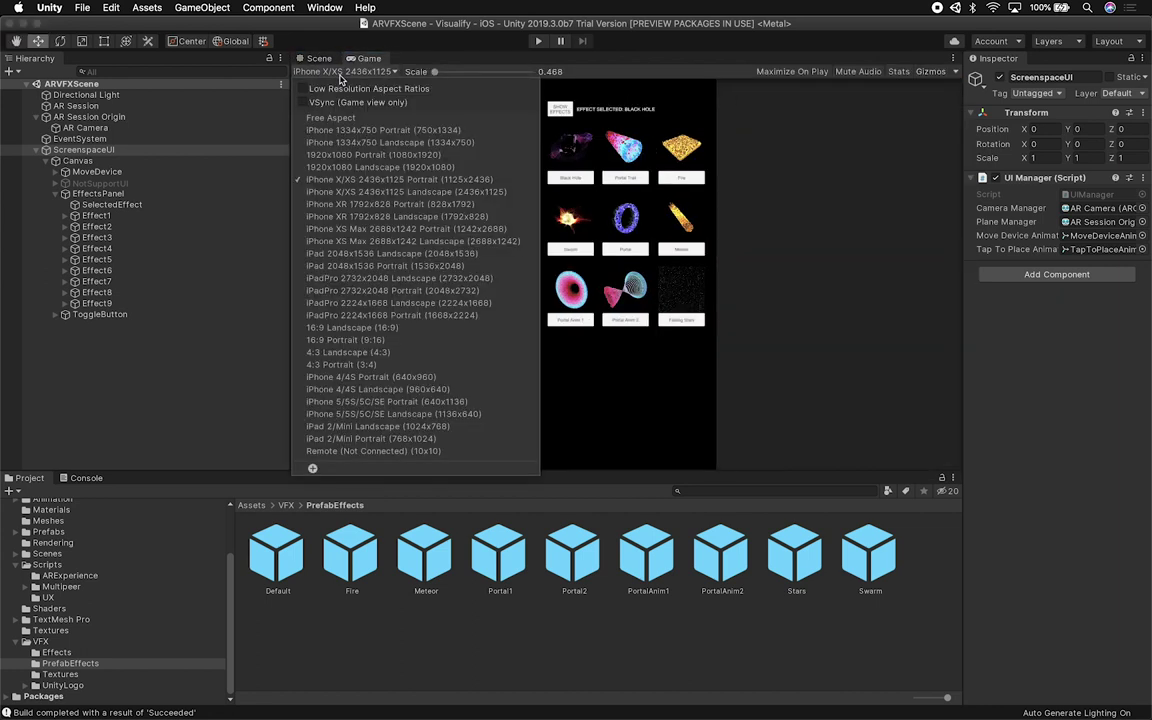
pyautogui.click(375, 180)
# Examine the Black Hole button of the effects panel and its text child in the scene, ending with Effect1 selected.
pyautogui.click(320, 62)
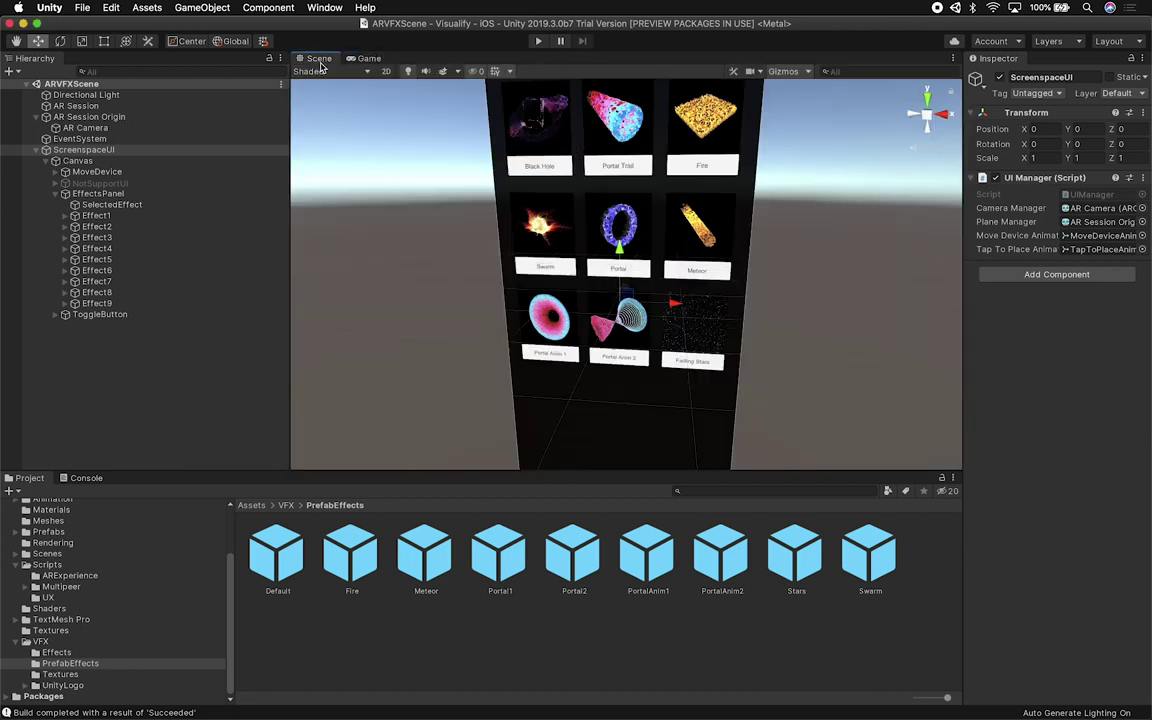
pyautogui.scroll(-6, 710, 216)
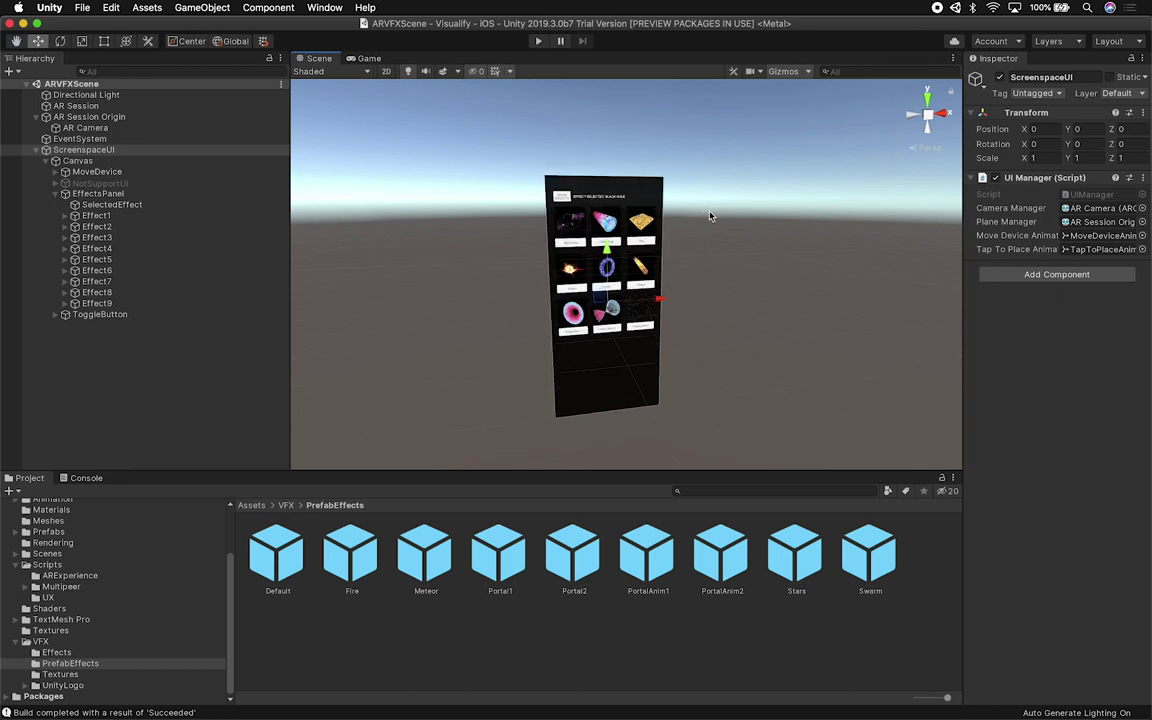
pyautogui.scroll(5, 710, 216)
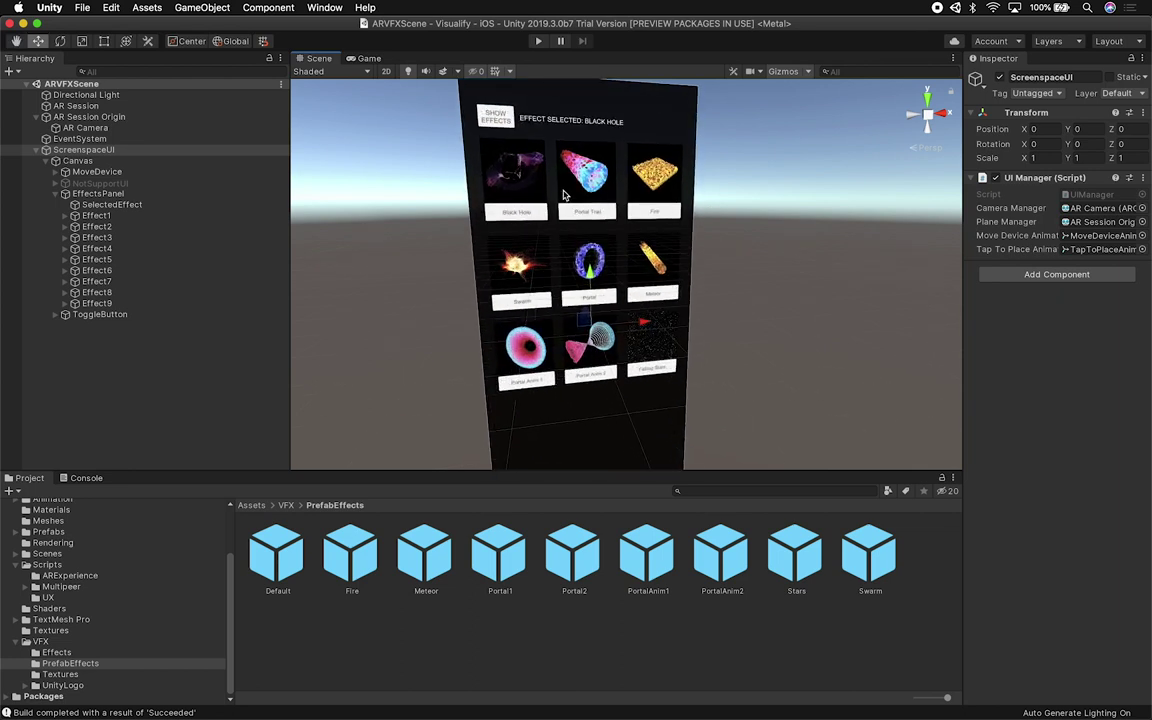
pyautogui.click(531, 192)
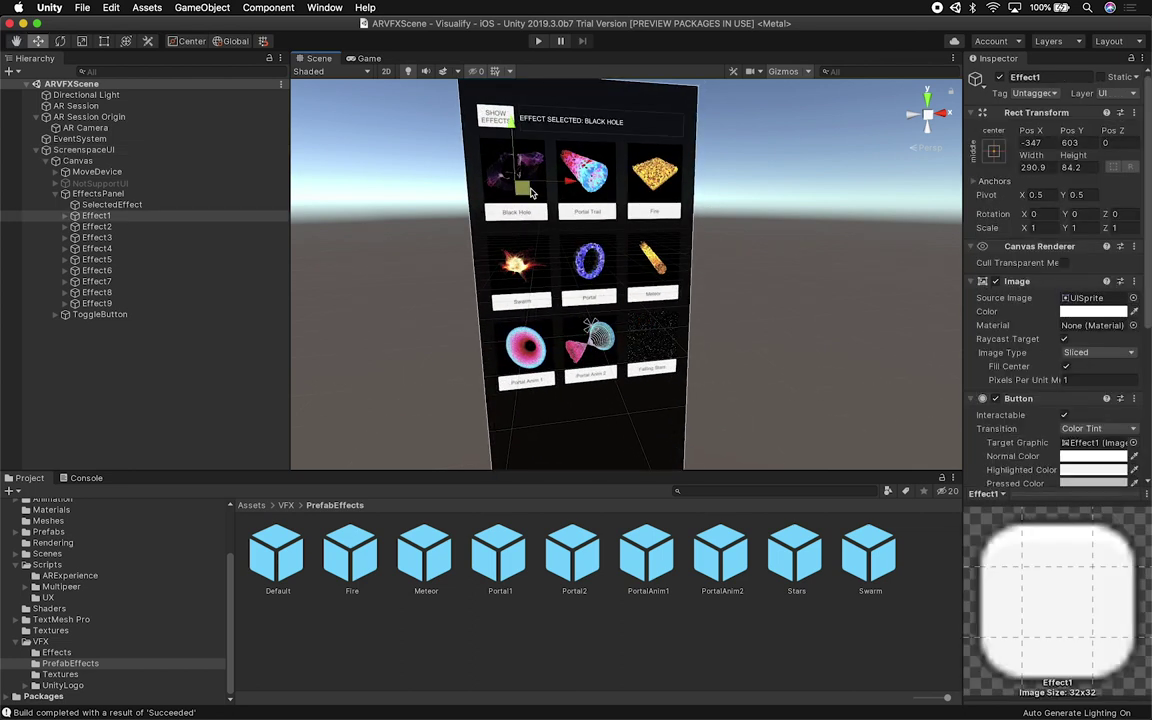
pyautogui.click(531, 192)
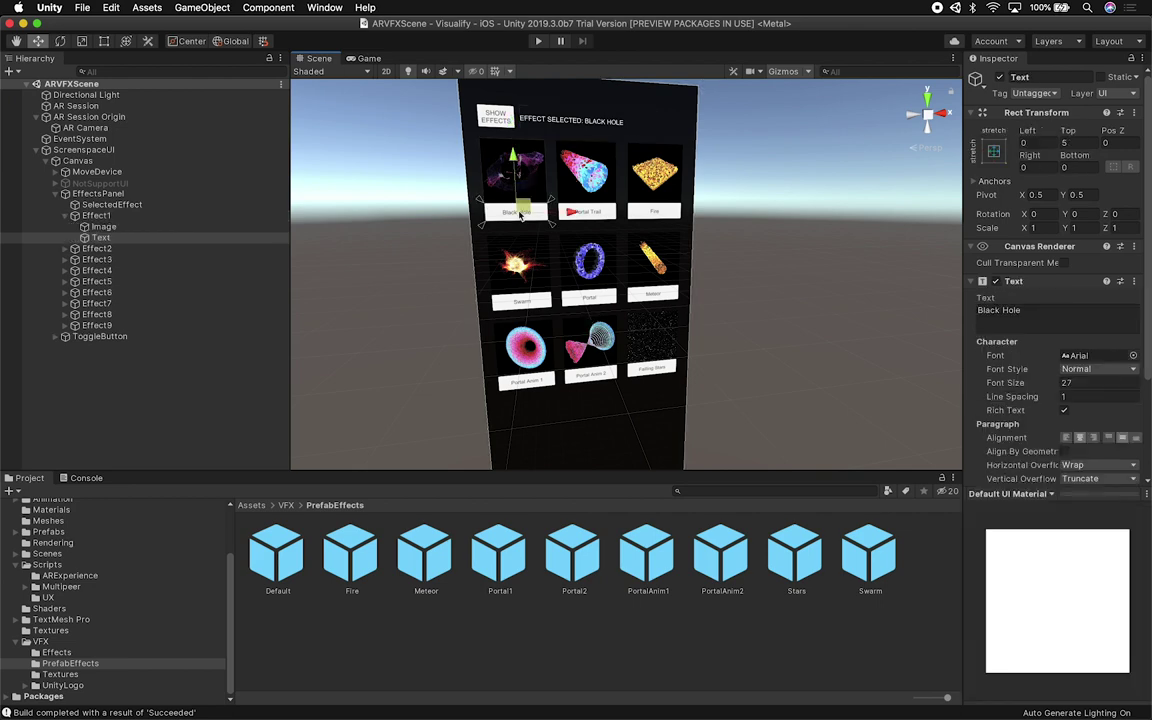
pyautogui.click(97, 216)
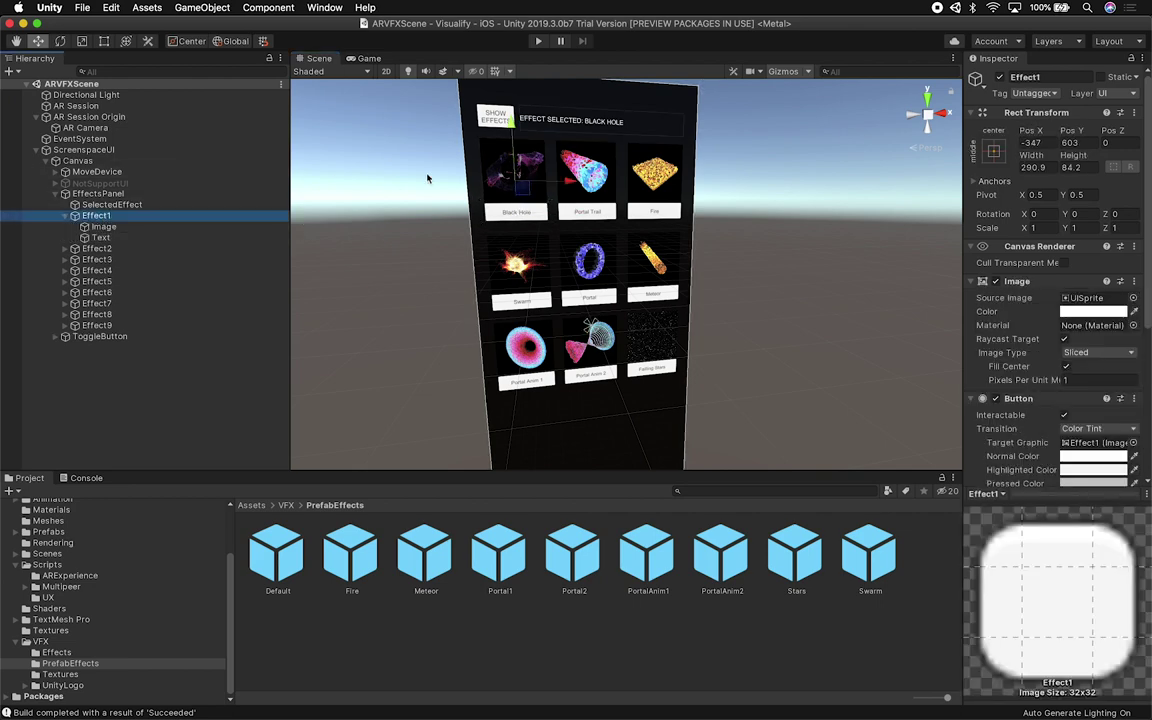
# Inspect the Image and Text children of Effect1, collapse Effect1, and view the effects panel up close in the scene.
pyautogui.click(103, 227)
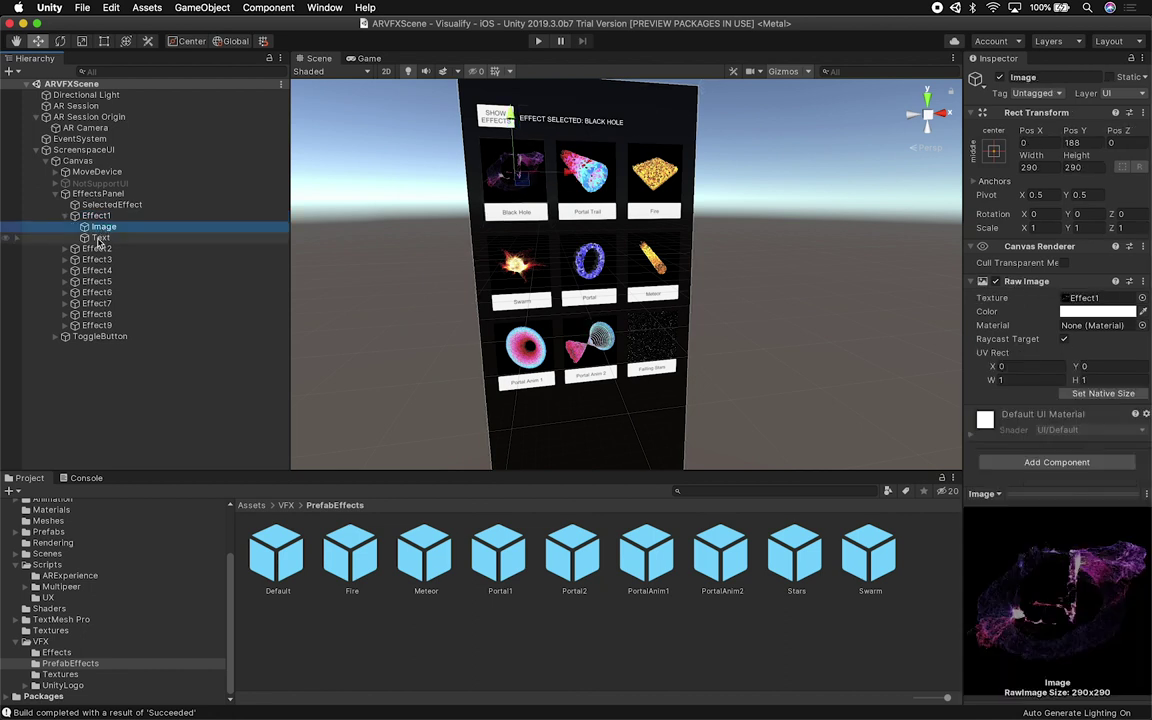
pyautogui.click(103, 237)
pyautogui.click(97, 216)
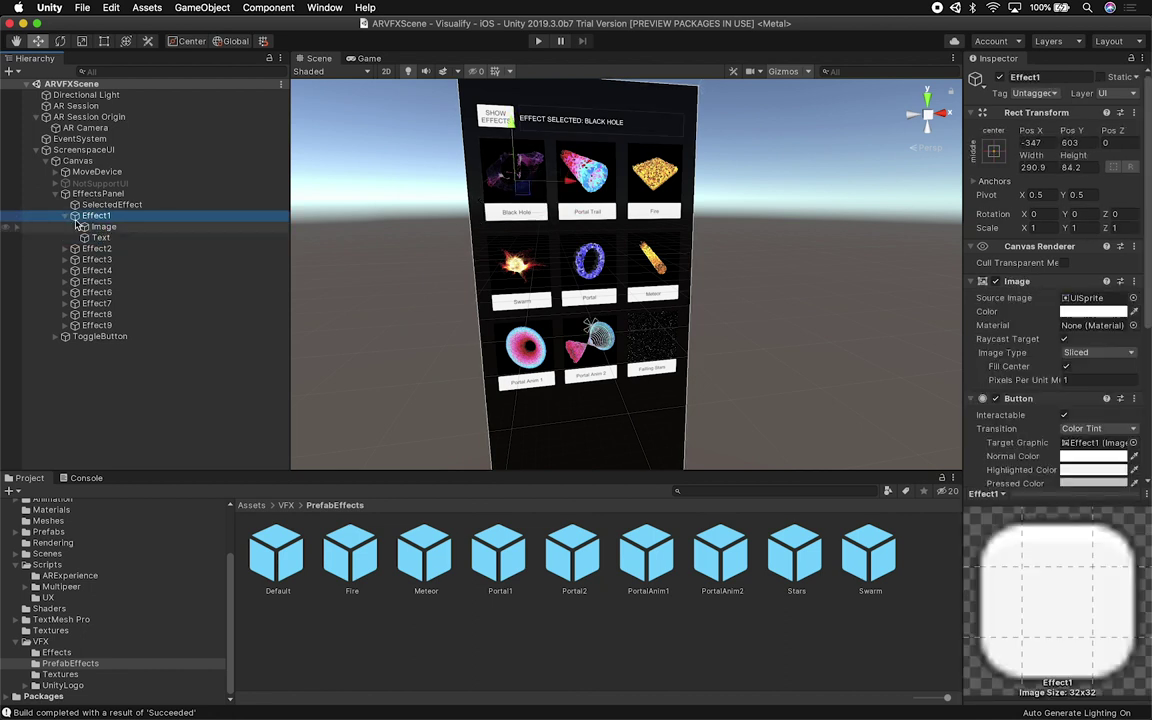
pyautogui.click(64, 216)
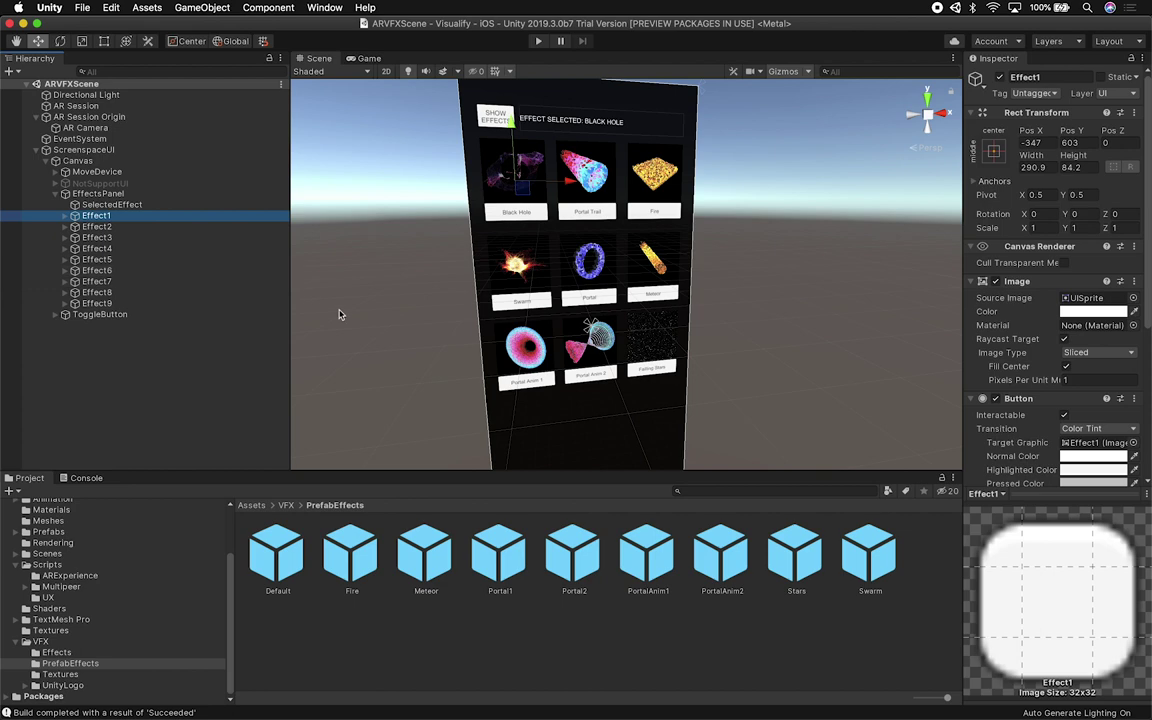
pyautogui.keyDown('alt'); pyautogui.moveTo(586, 295); pyautogui.dragTo(518, 277); pyautogui.keyUp('alt')
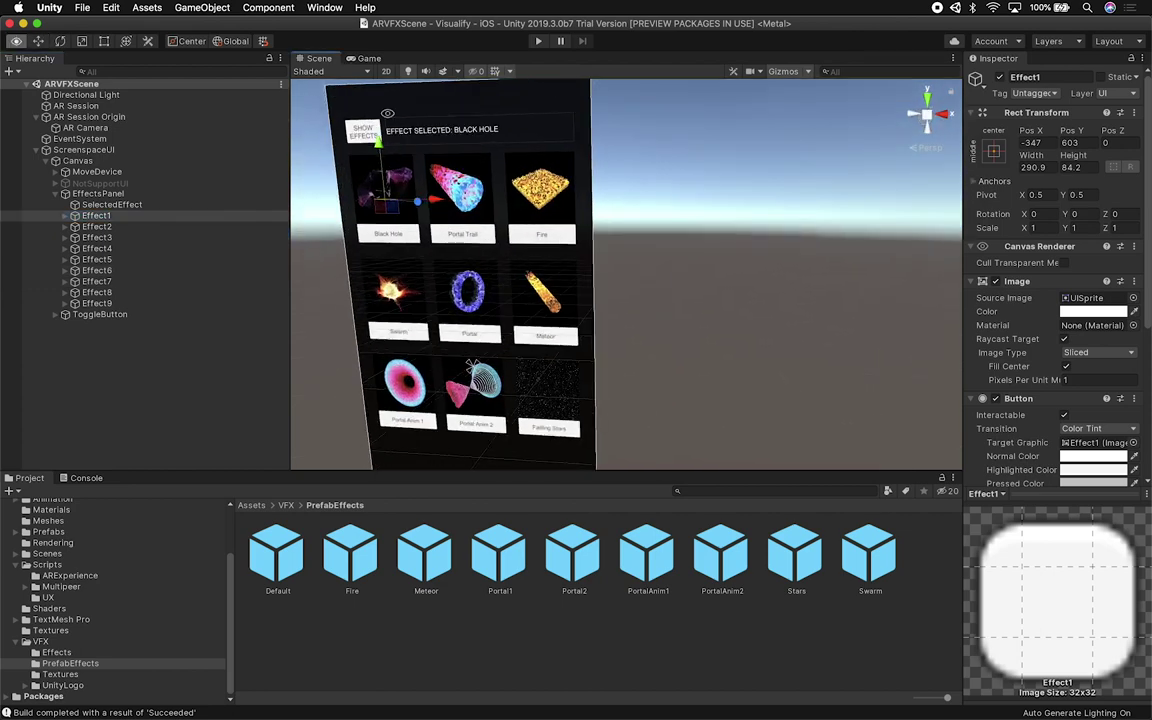
pyautogui.keyDown('alt'); pyautogui.moveTo(387, 113); pyautogui.dragTo(443, 111); pyautogui.keyUp('alt')
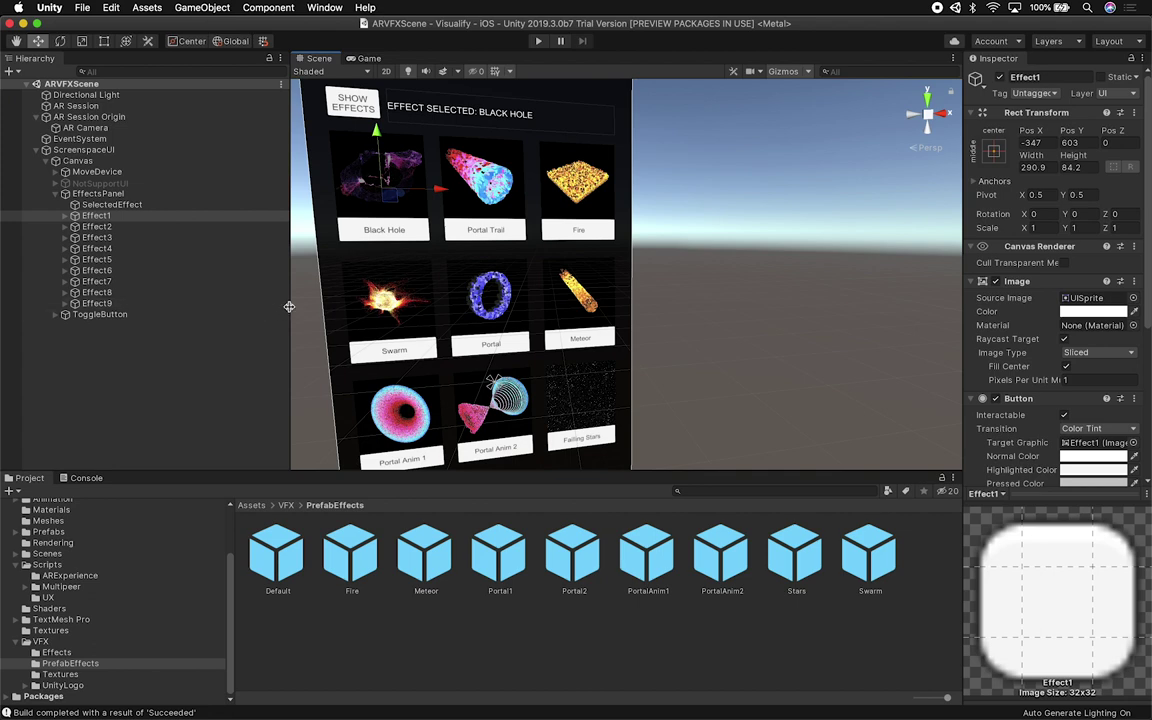
# Open the UnityVFXEssentials project from Unity Hub and dismiss its editor update notice.
pyautogui.moveTo(290, 306); pyautogui.dragTo(247, 307)
pyautogui.press('super+Tab')
pyautogui.press('super+shift+Tab')
pyautogui.press('super+shift+Tab')
pyautogui.press('super+shift+Tab')
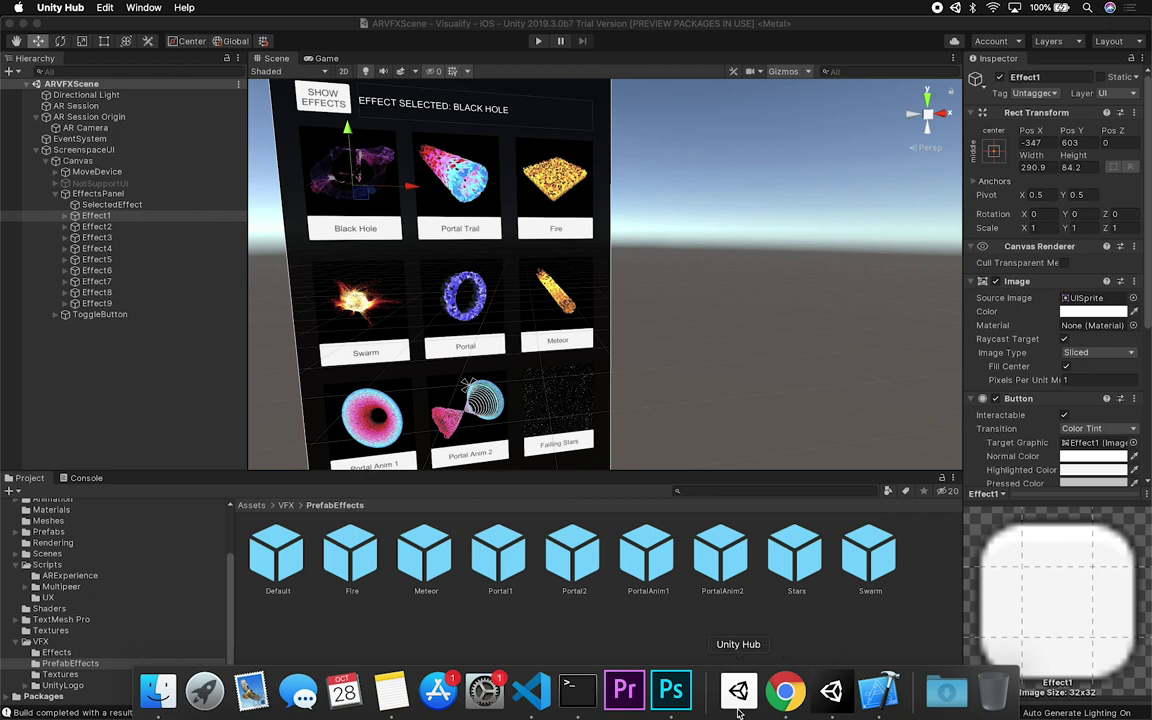
pyautogui.click(674, 689)
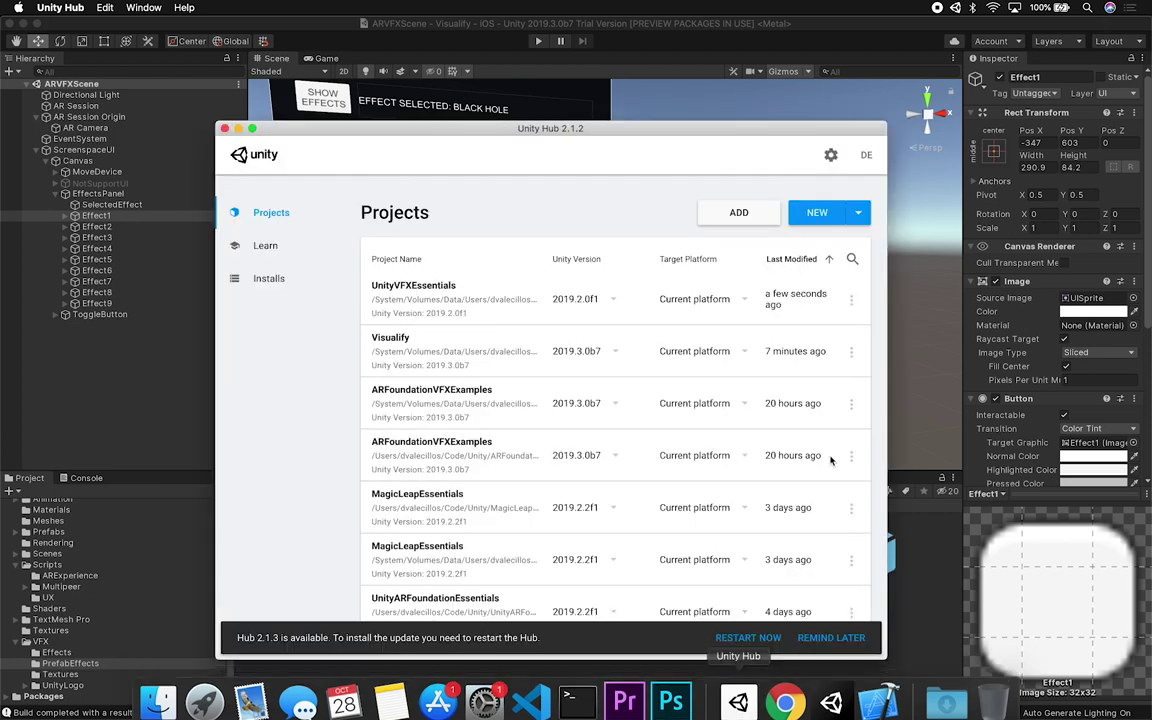
pyautogui.click(434, 289)
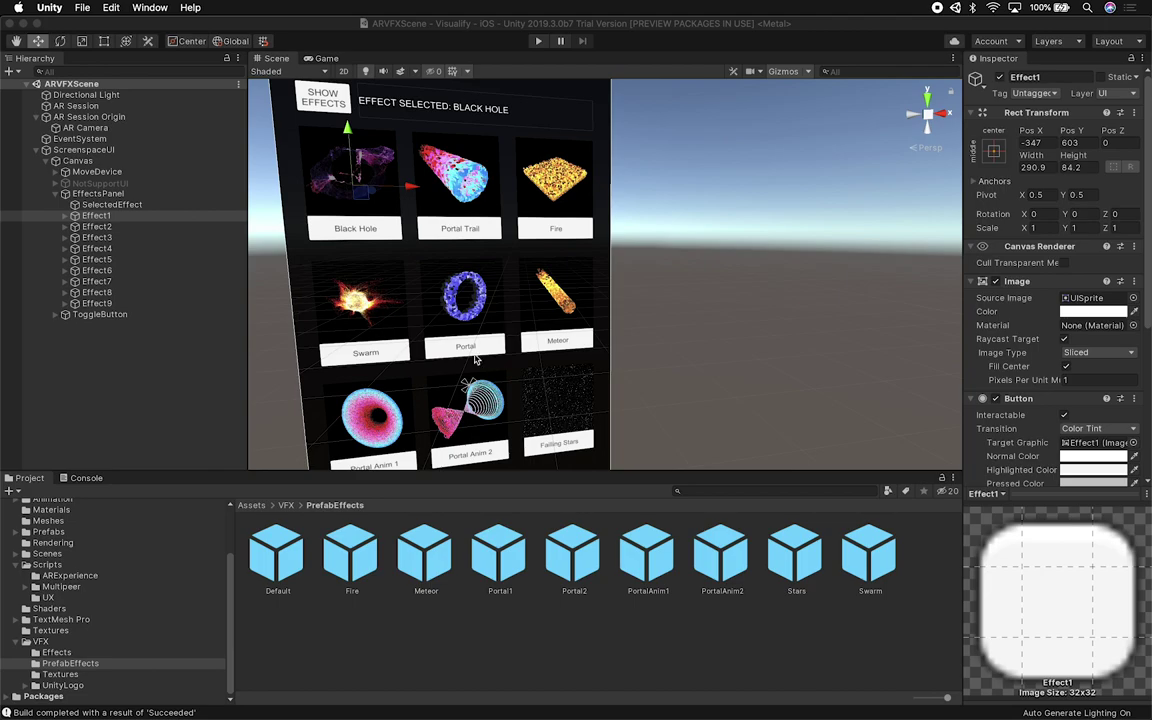
pyautogui.hotkey('ctrl', 'Right')
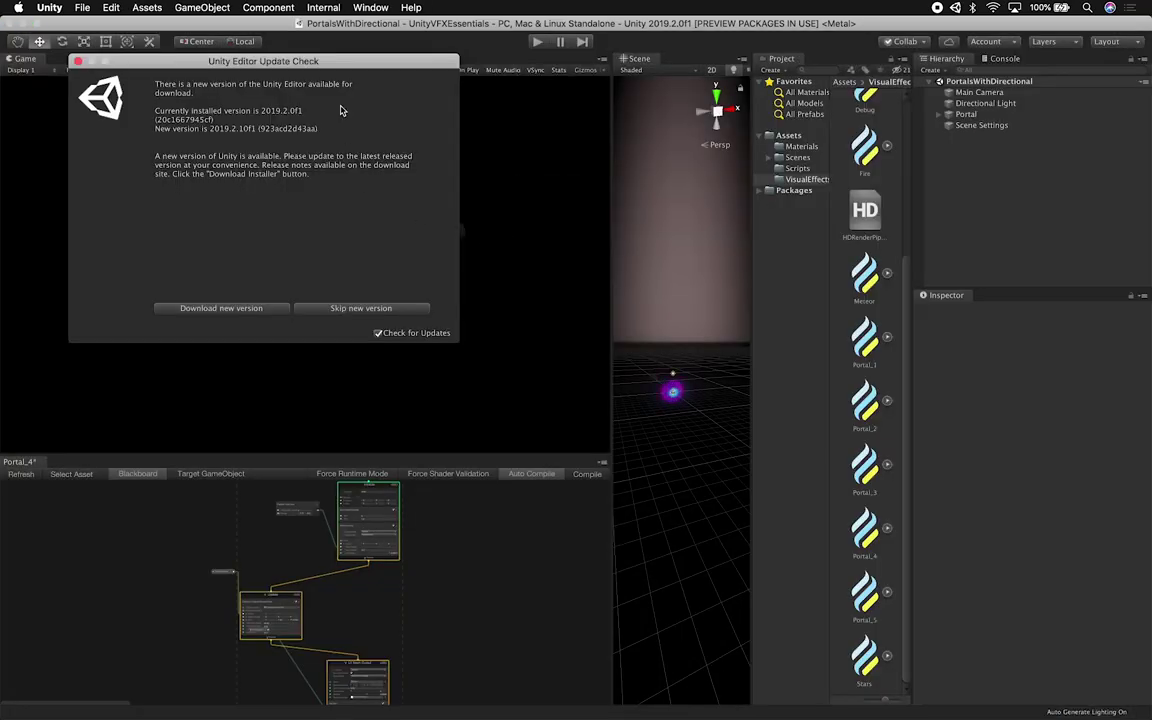
pyautogui.click(78, 61)
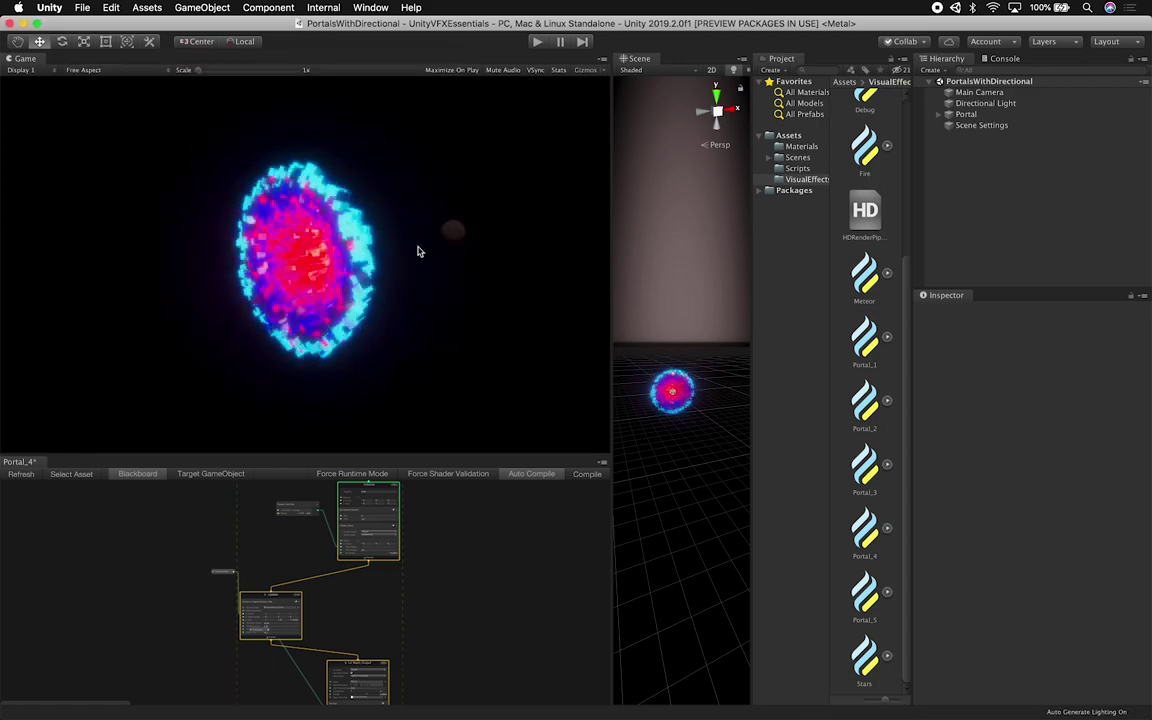
# Open the Space scene from the project's Scenes folder.
pyautogui.click(799, 158)
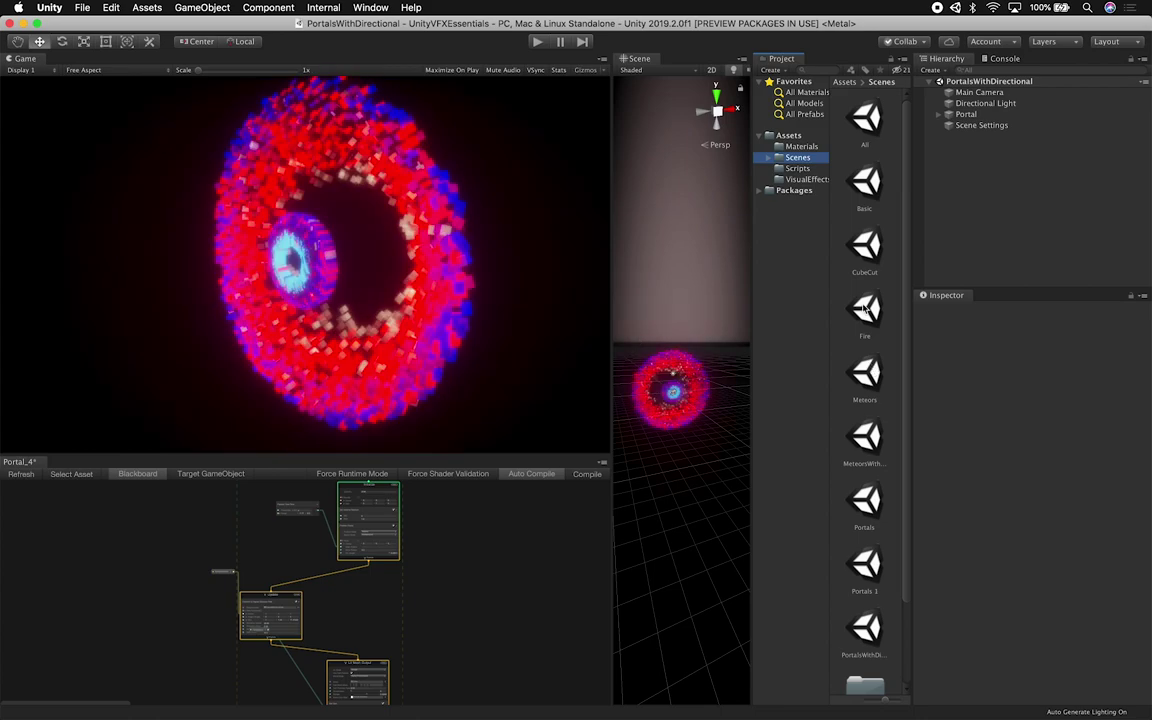
pyautogui.scroll(-3, 868, 376)
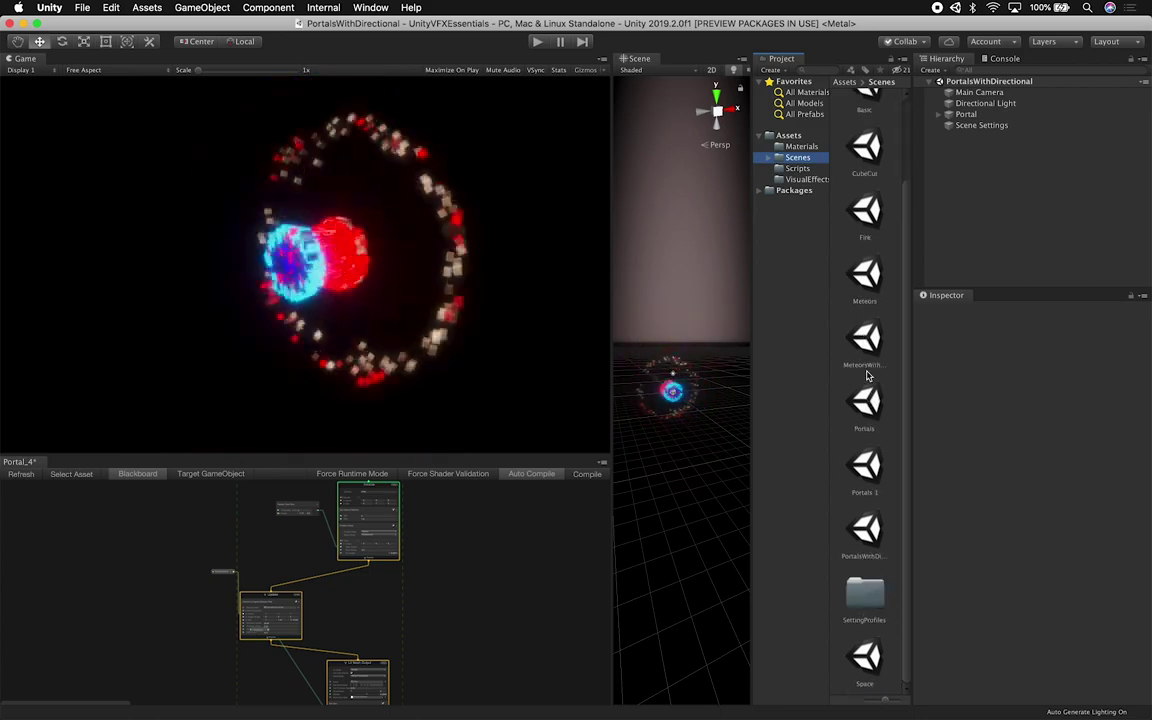
pyautogui.doubleClick(864, 657)
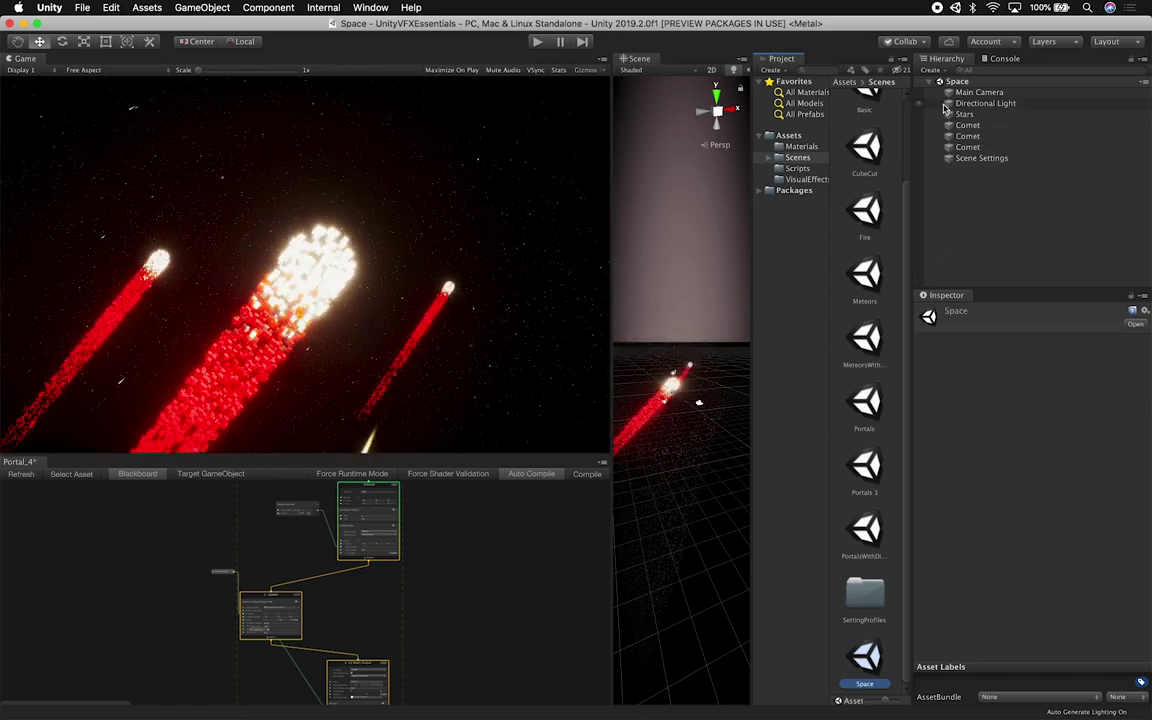
# Locate the Comets effect asset used by the first Comet object and reveal its file in Finder.
pyautogui.click(964, 126)
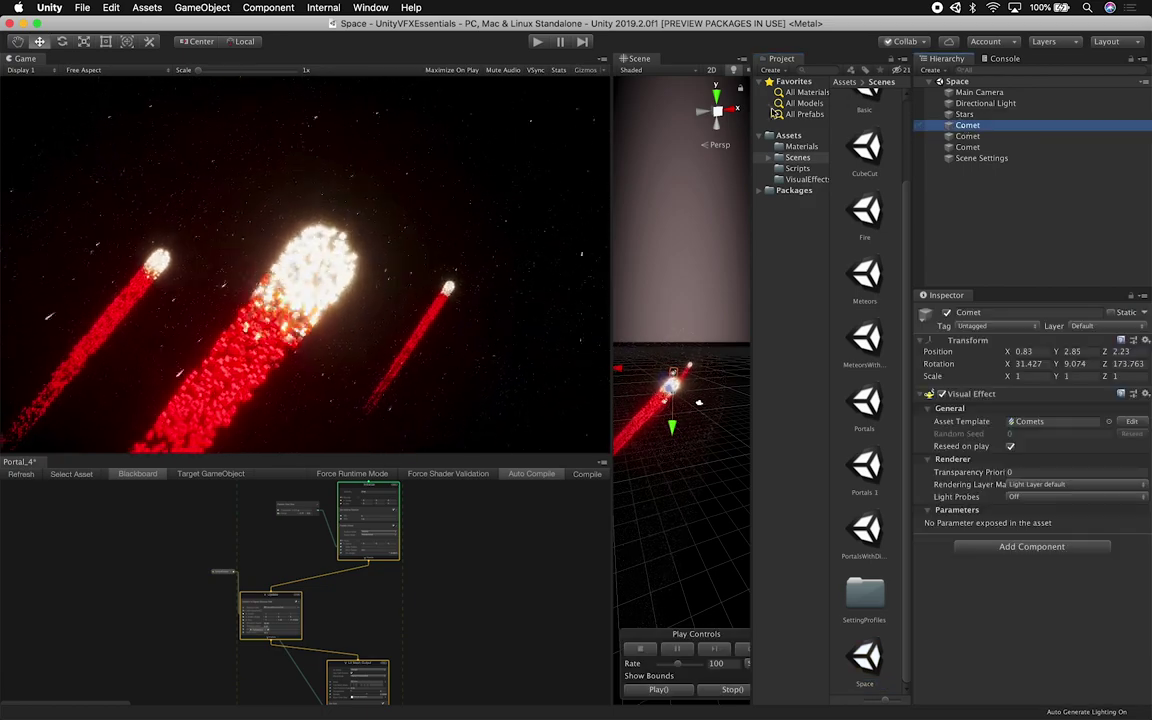
pyautogui.click(1030, 421)
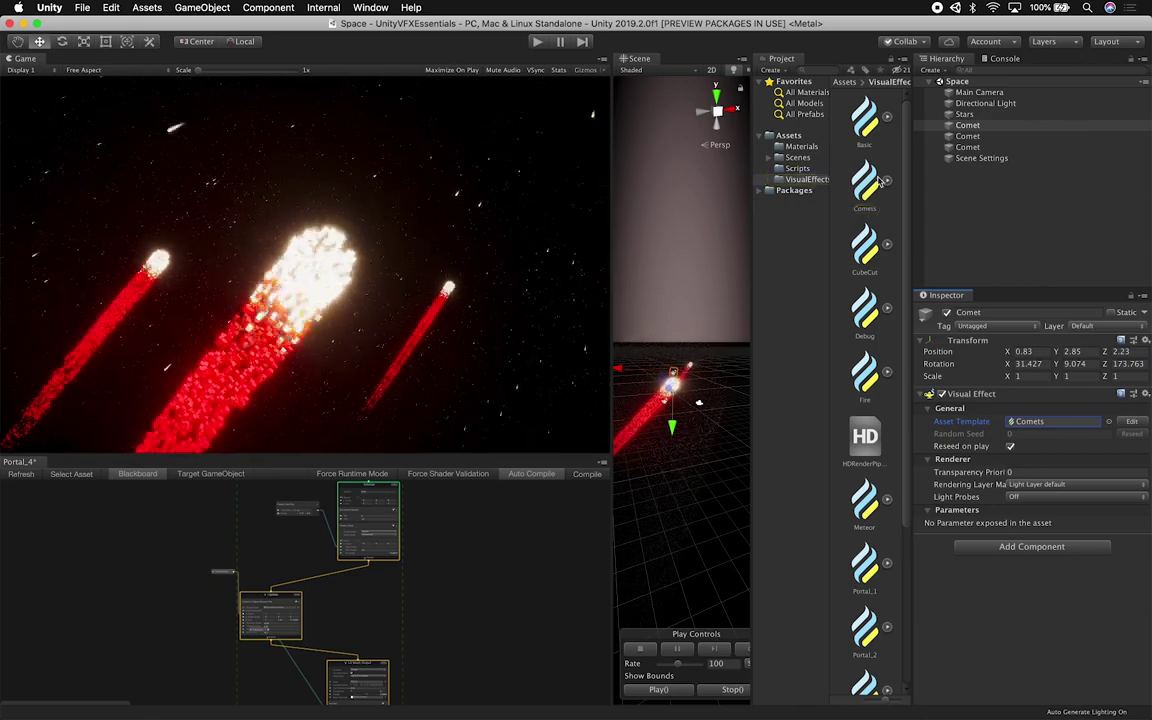
pyautogui.rightClick(866, 185)
pyautogui.click(915, 200)
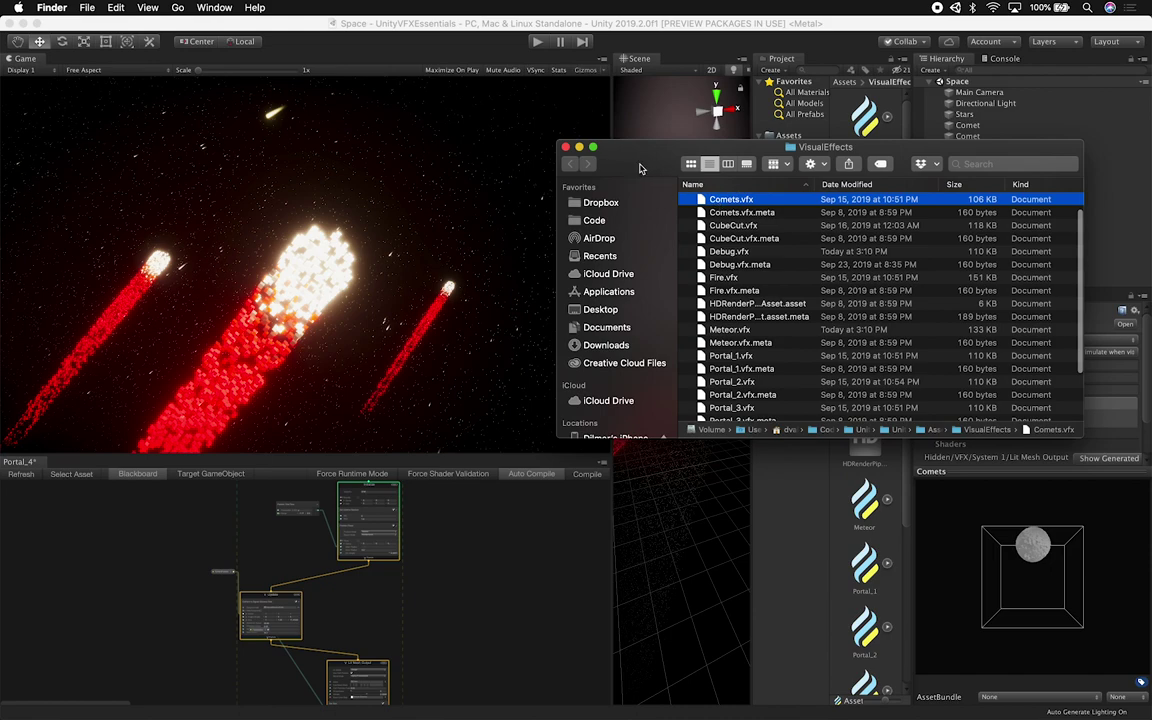
# Copy Comets.vfx from Finder into the VFX/Effects folder of the Visualify project in Unity.
pyautogui.press('super+Tab')
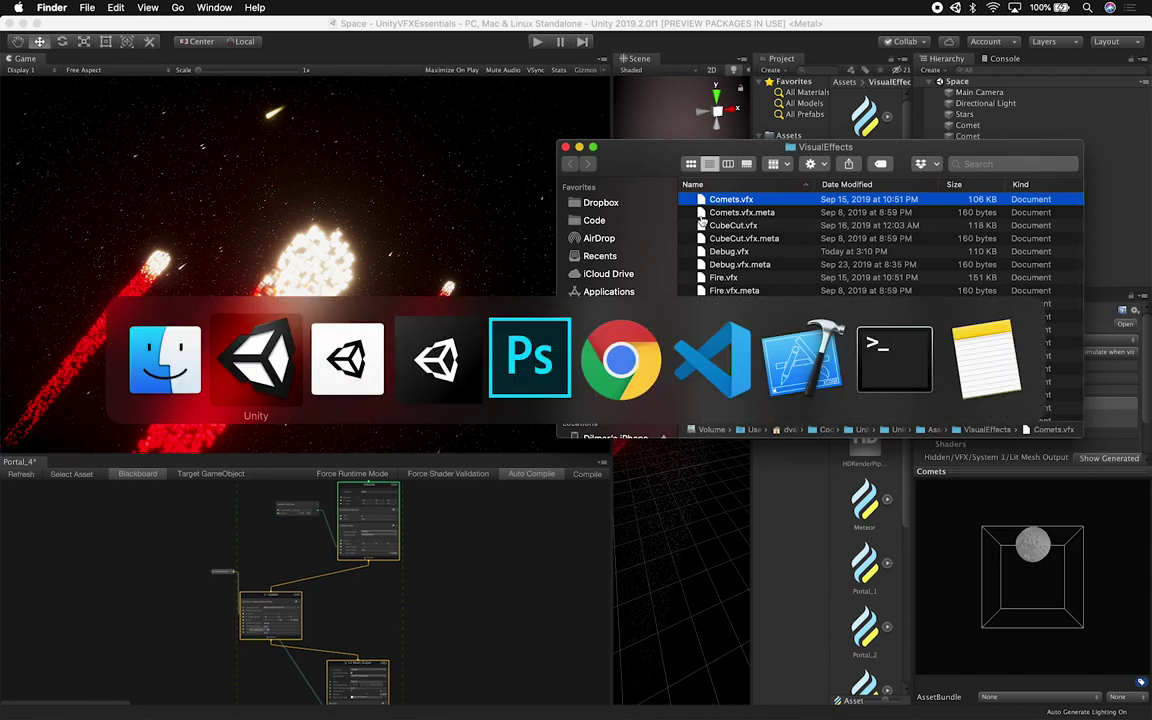
pyautogui.press('super+Tab')
pyautogui.press('super+Tab')
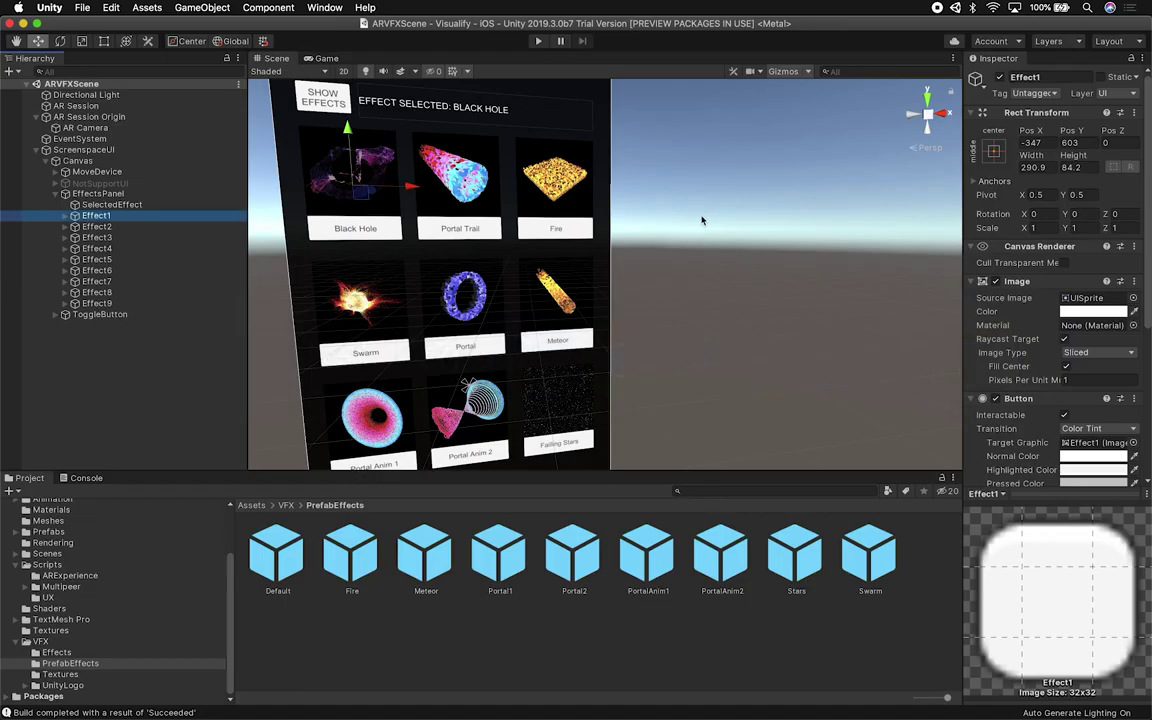
pyautogui.click(58, 653)
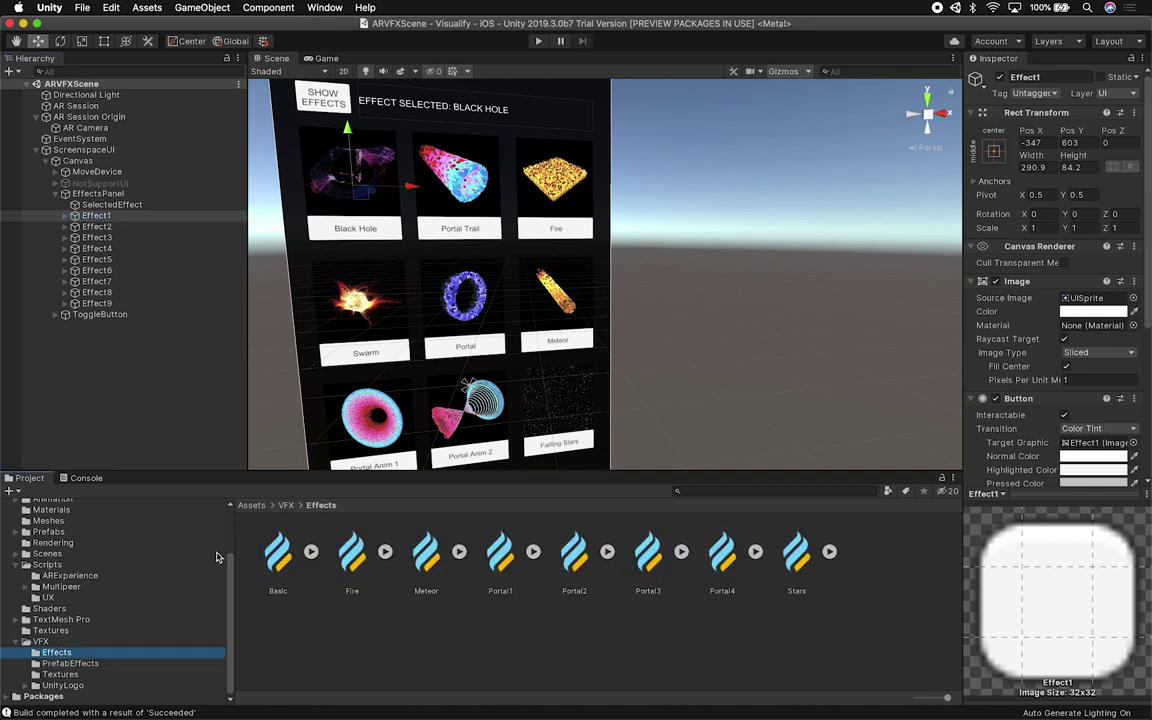
pyautogui.click(68, 663)
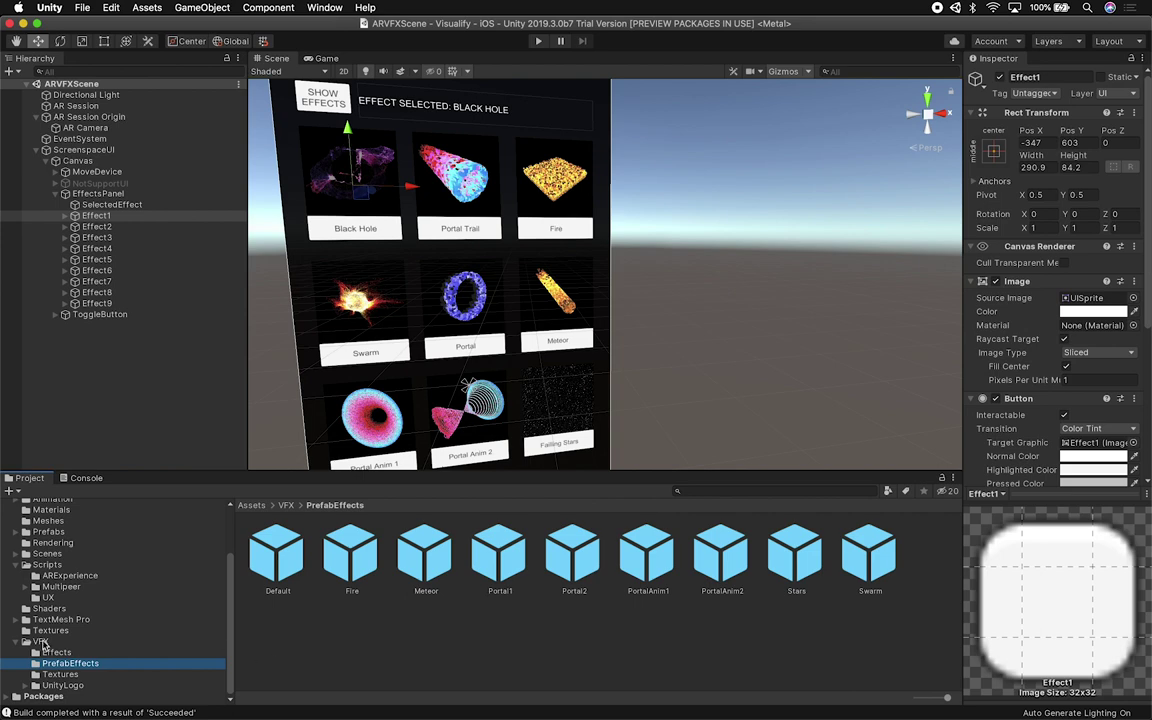
pyautogui.click(95, 651)
pyautogui.press('super+Tab')
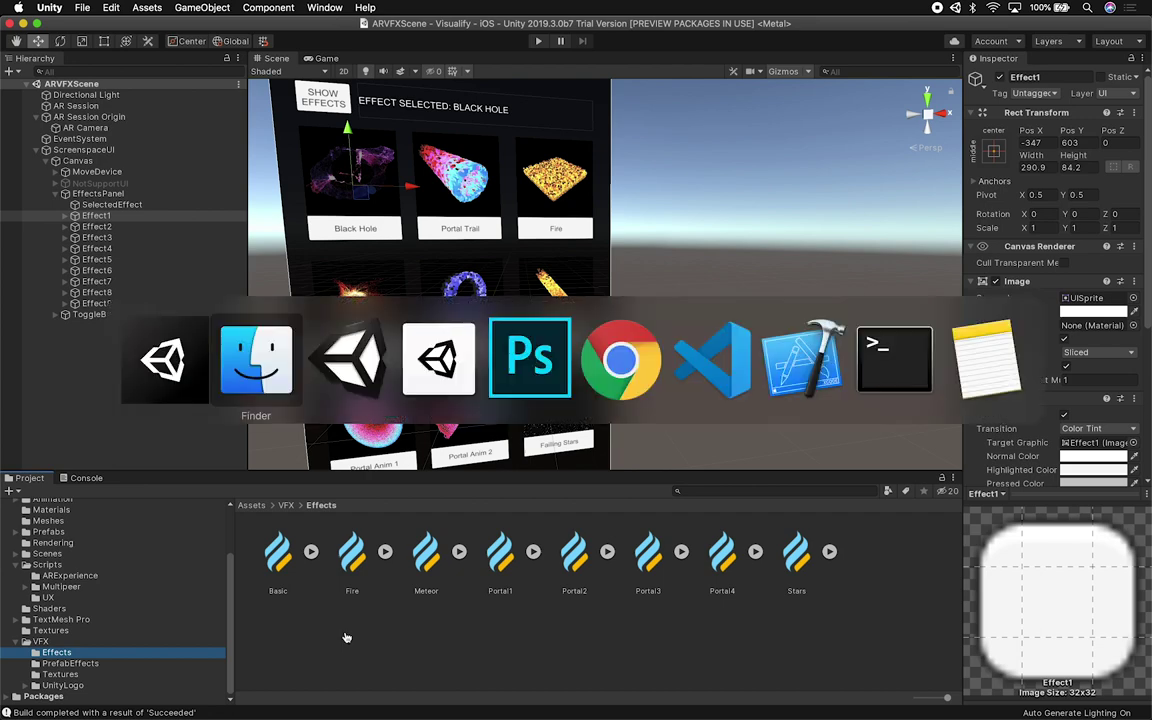
pyautogui.moveTo(727, 205); pyautogui.dragTo(420, 661)
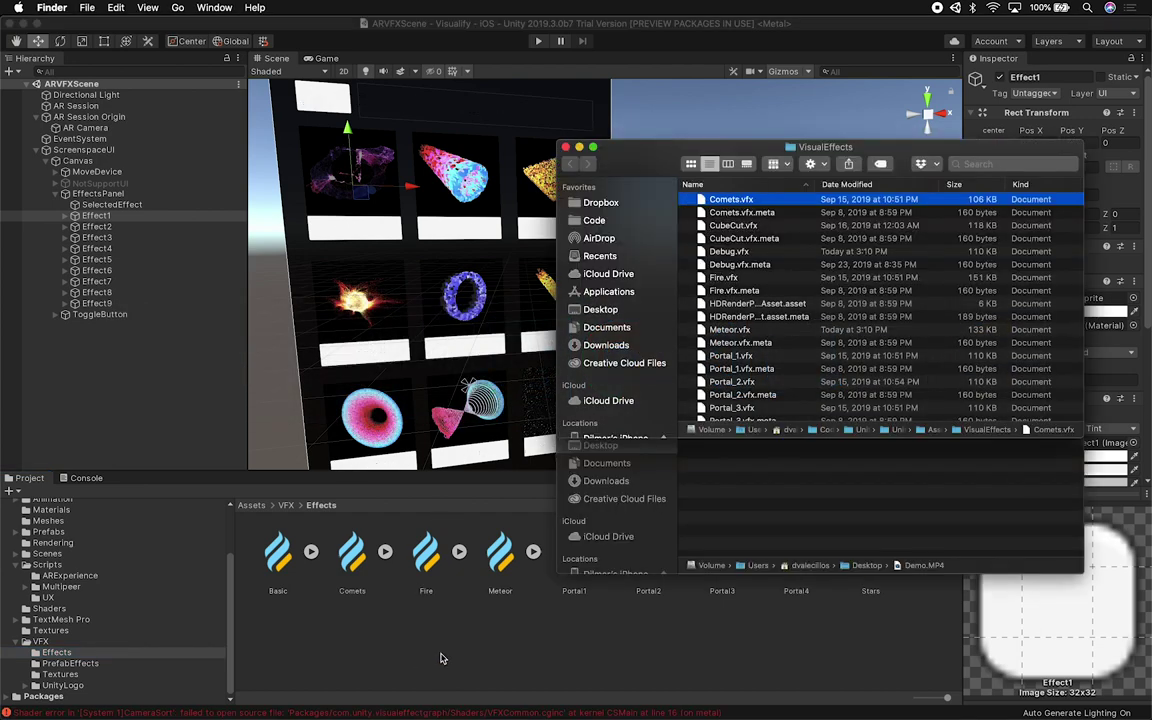
pyautogui.click(440, 658)
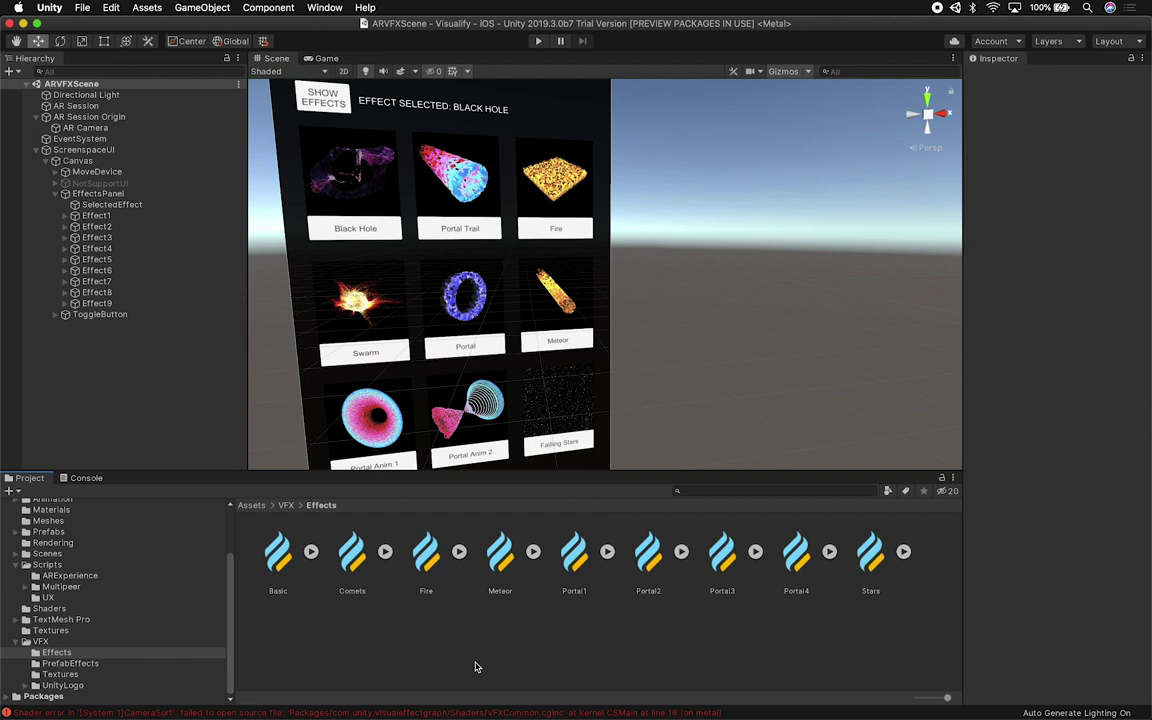
# Open the Comets effect graph, dock it beside the Scene view, and bring its nodes into view.
pyautogui.click(352, 560)
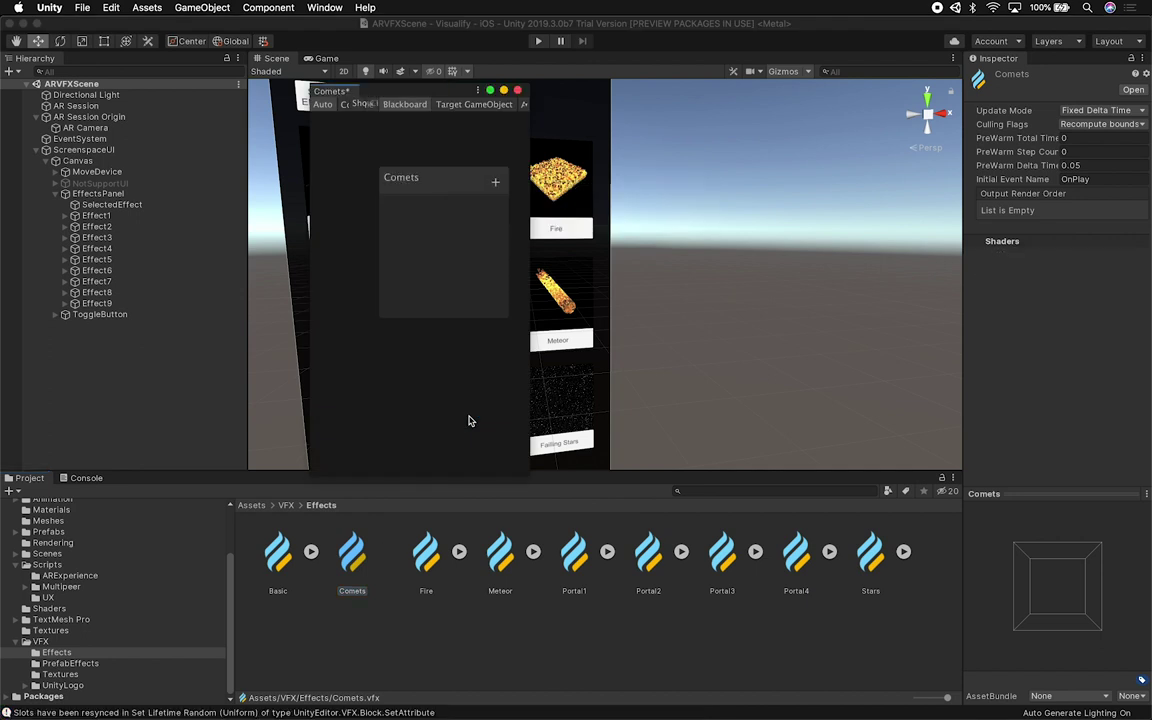
pyautogui.moveTo(337, 94); pyautogui.dragTo(322, 57)
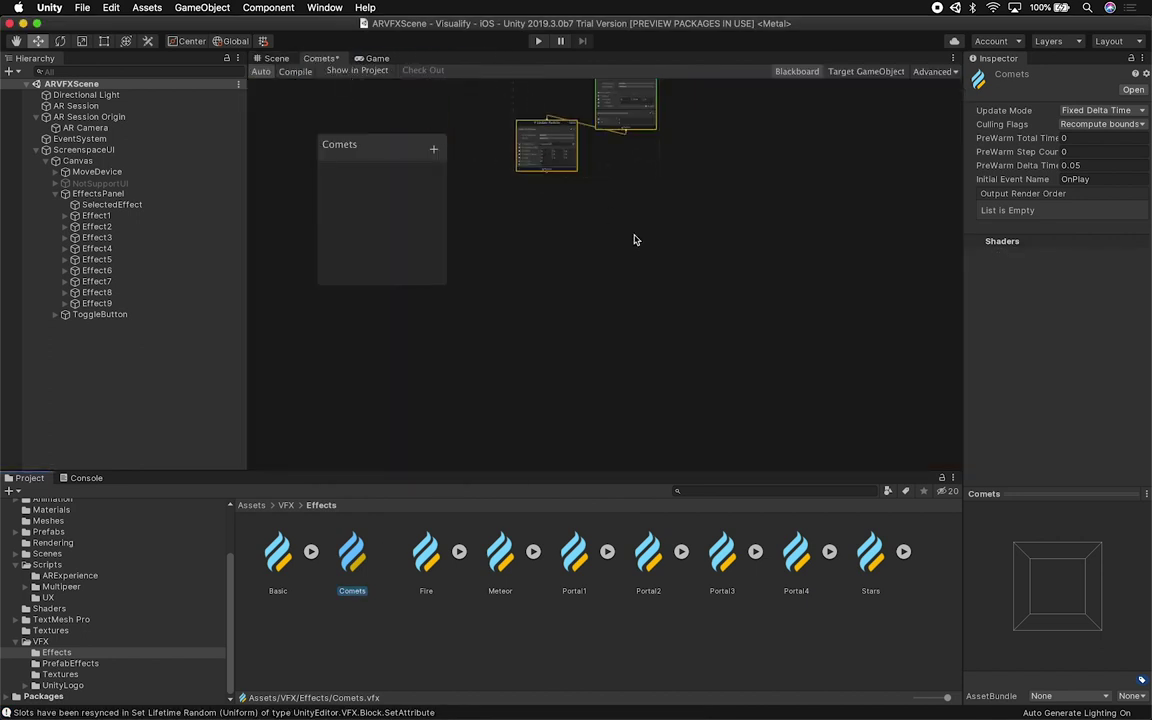
pyautogui.press('super+a')
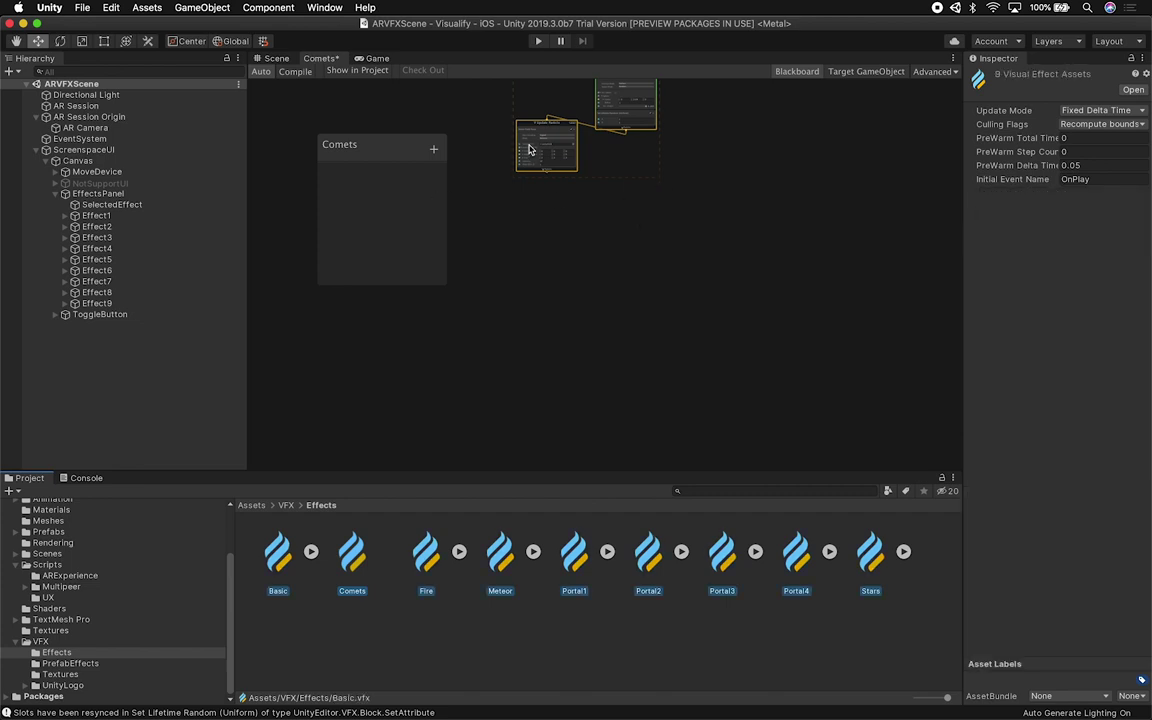
pyautogui.keyDown('alt'); pyautogui.moveTo(726, 134); pyautogui.dragTo(707, 318); pyautogui.keyUp('alt')
pyautogui.scroll(6, 711, 293)
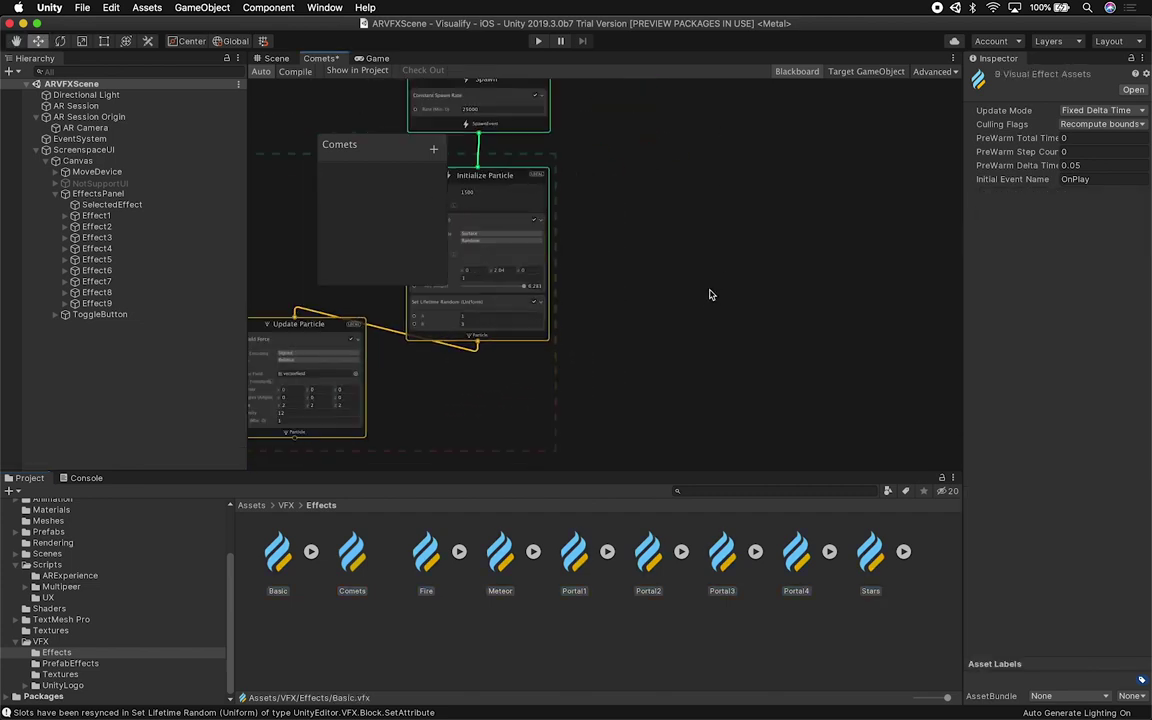
pyautogui.scroll(-2, 711, 293)
pyautogui.press('w')
# Switch to the UnityVFXEssentials project, enlarge its Portal_4 graph area, and examine the Lit Mesh Output node.
pyautogui.press('super+Tab')
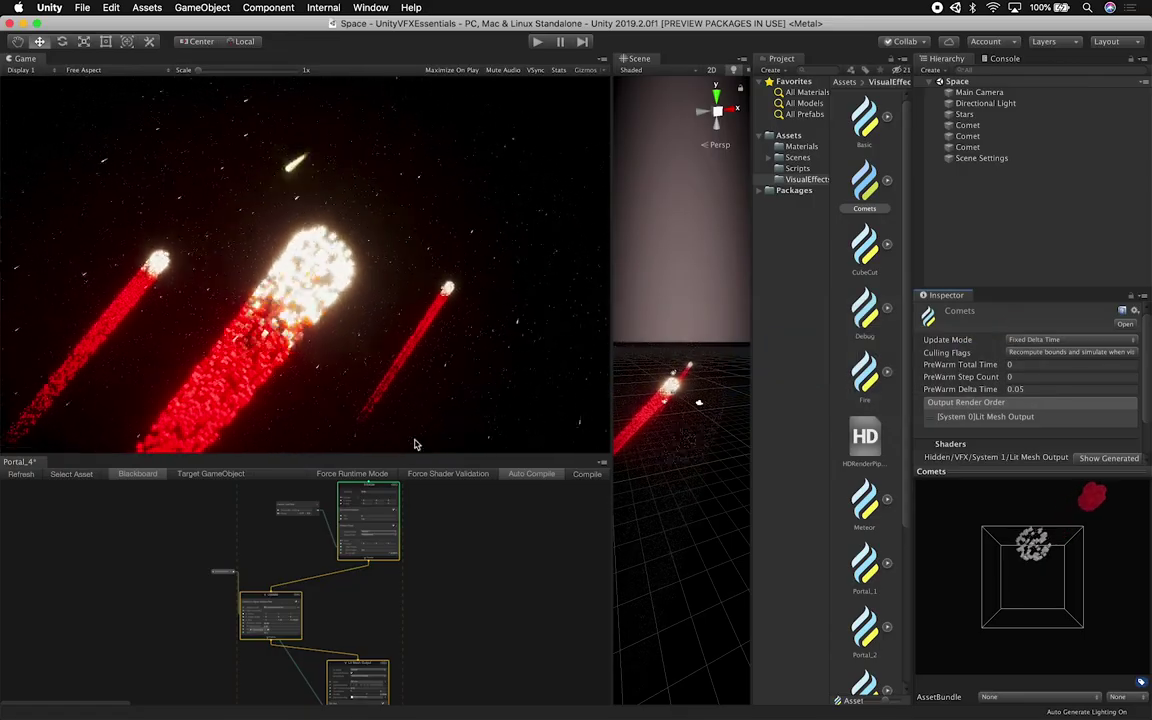
pyautogui.moveTo(417, 455); pyautogui.dragTo(473, 230)
pyautogui.scroll(3, 439, 474)
pyautogui.scroll(5, 439, 475)
pyautogui.moveTo(374, 467); pyautogui.dragTo(463, 477, button='middle')
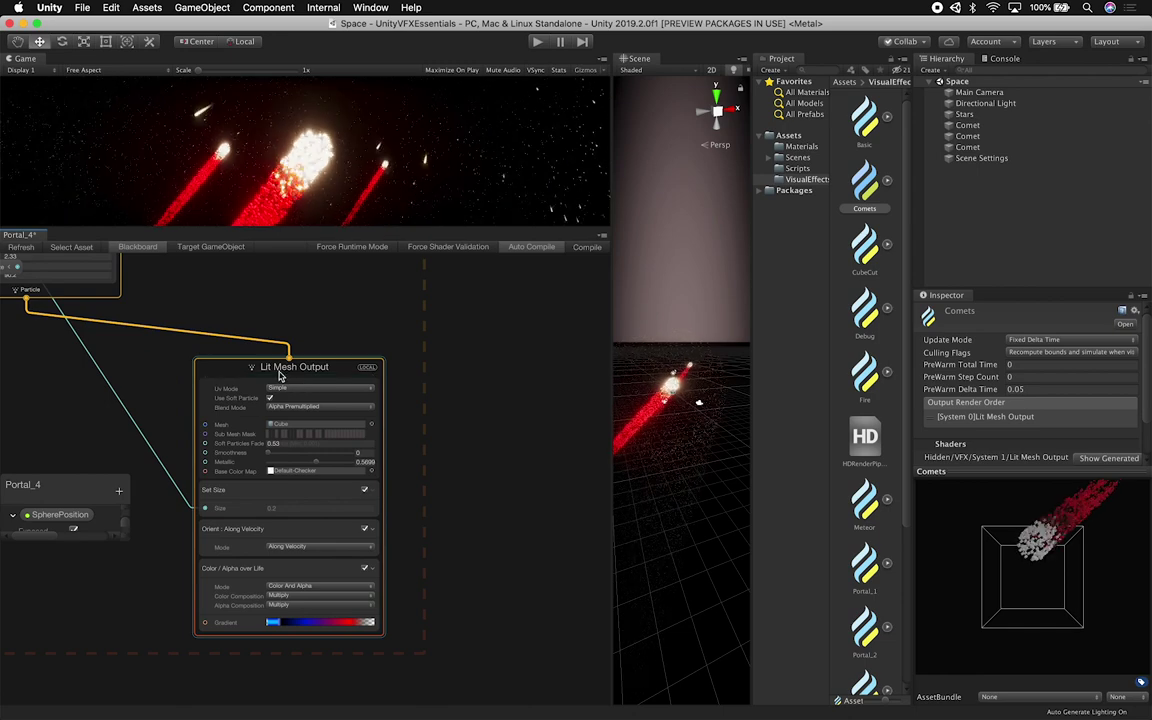
# Return to the Visualify project and search the Comets graph's node list for "lit", leaving the search without adding a node.
pyautogui.press('super+Tab')
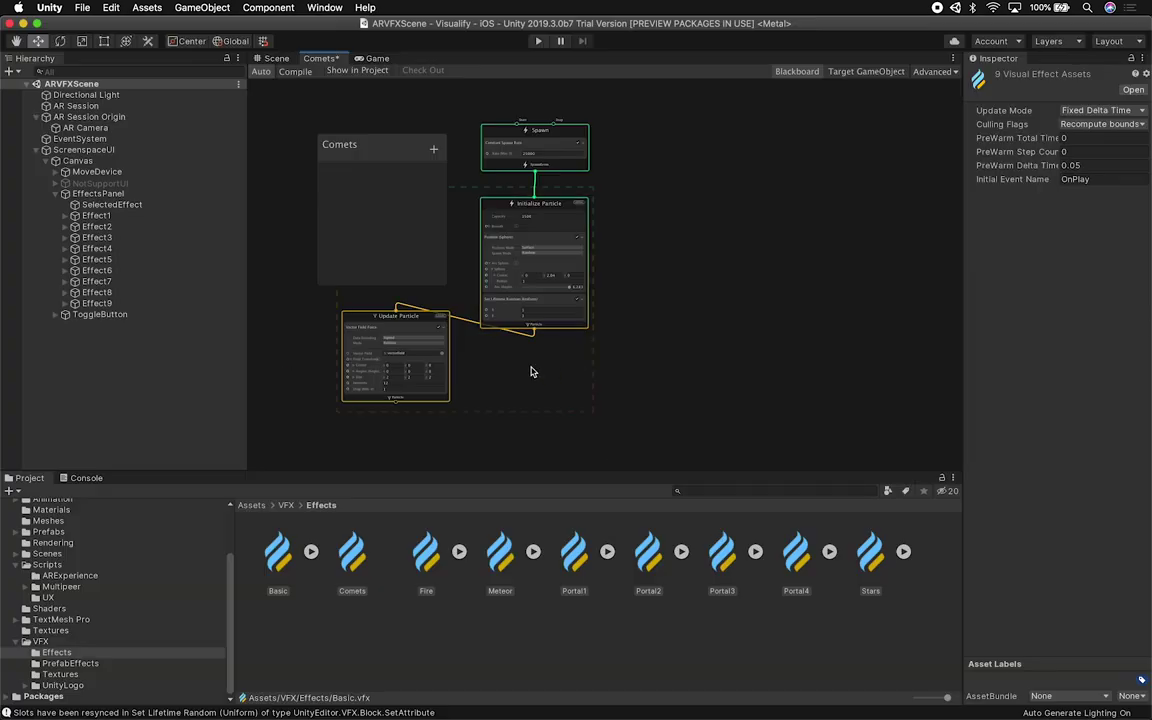
pyautogui.press('space')
pyautogui.write('lit')
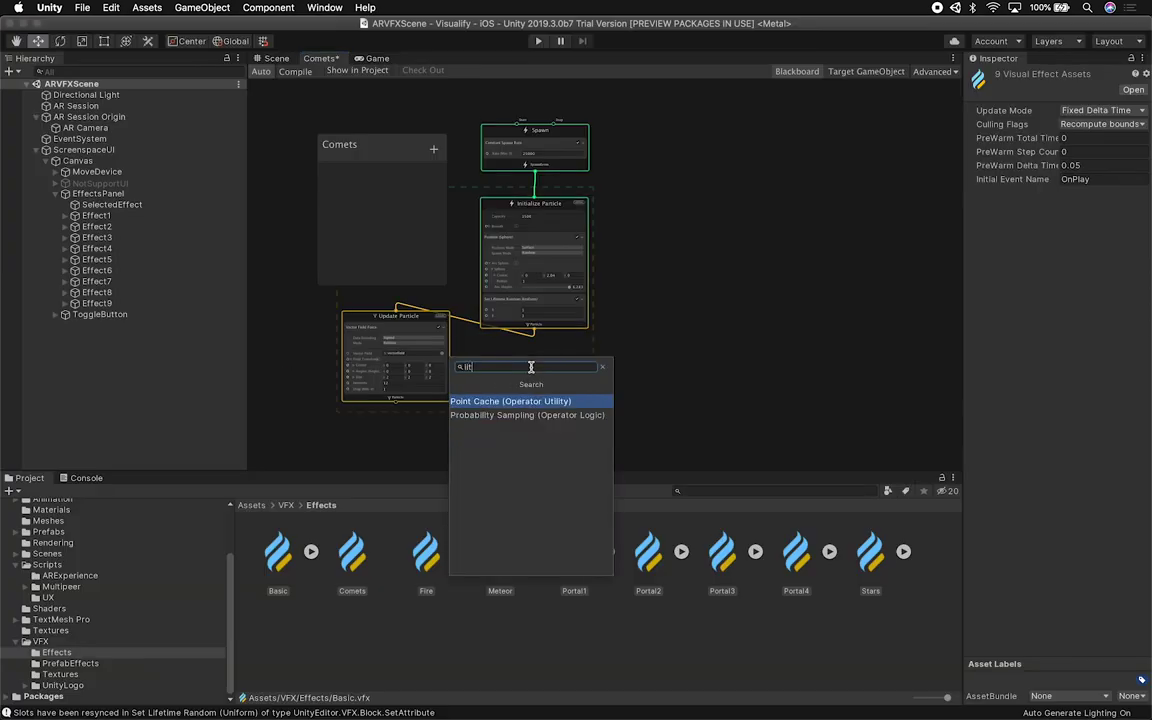
pyautogui.press('BackSpace')
pyautogui.press('Escape')
pyautogui.click(626, 651)
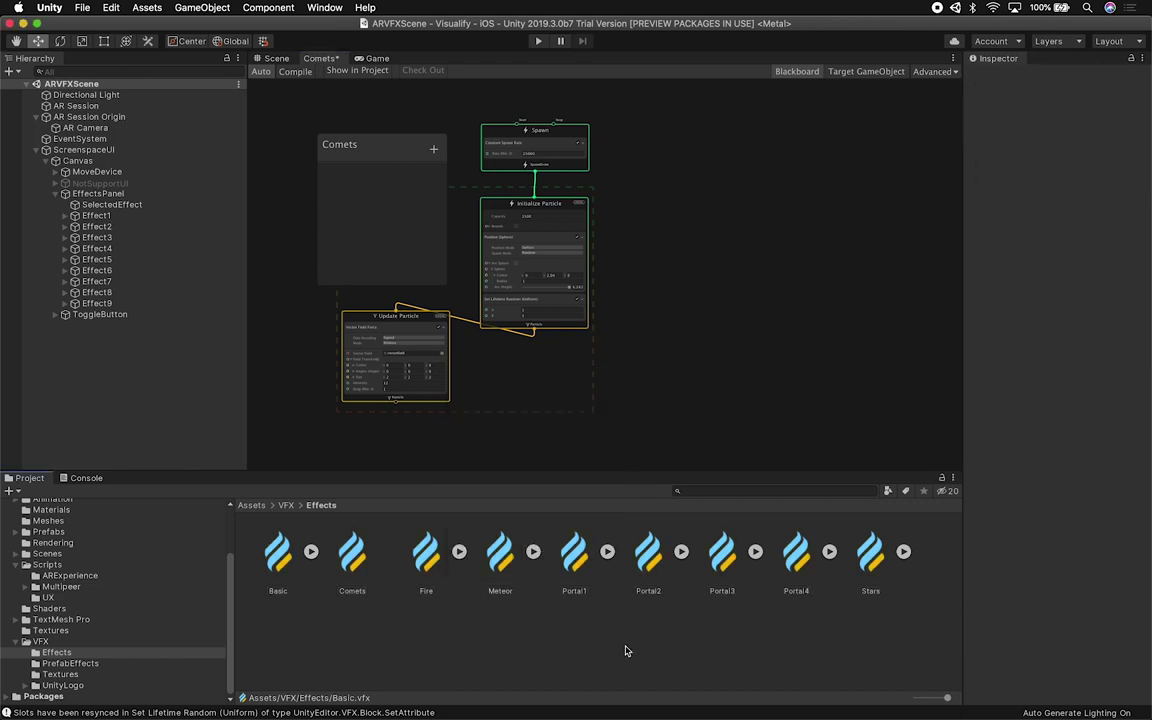
# Examine the Cube Output node in the Meteor effect graph, and reopen the Comets graph.
pyautogui.doubleClick(501, 566)
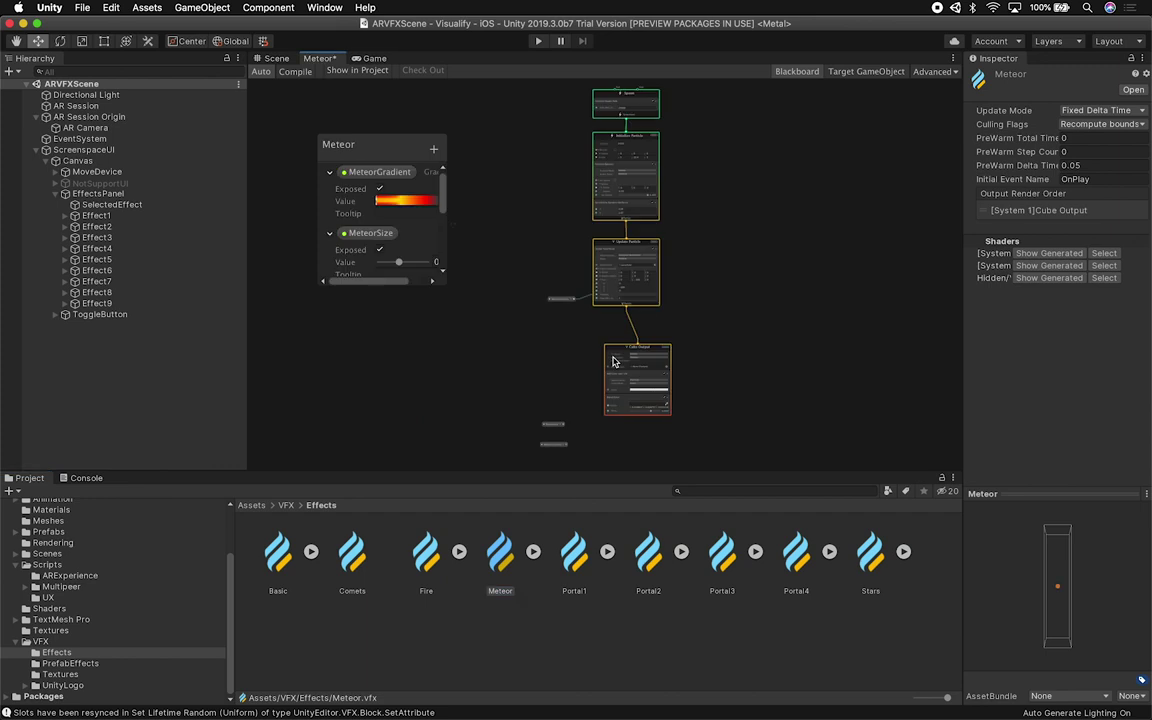
pyautogui.scroll(5, 679, 337)
pyautogui.click(590, 373)
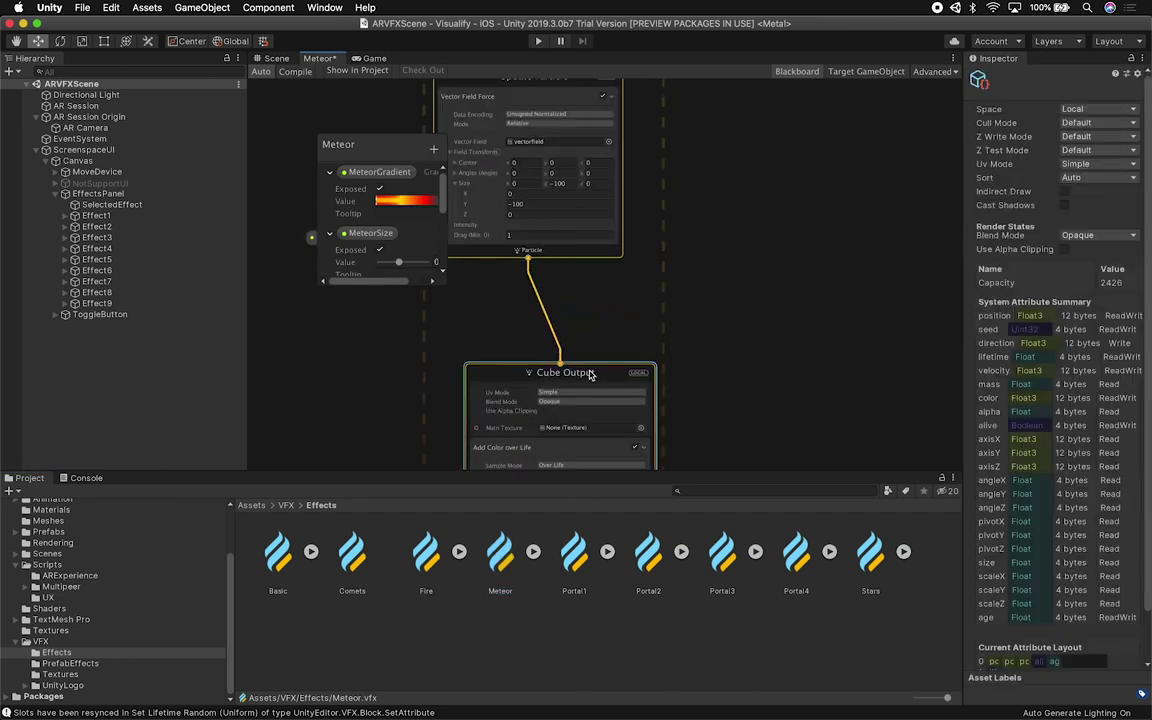
pyautogui.doubleClick(362, 555)
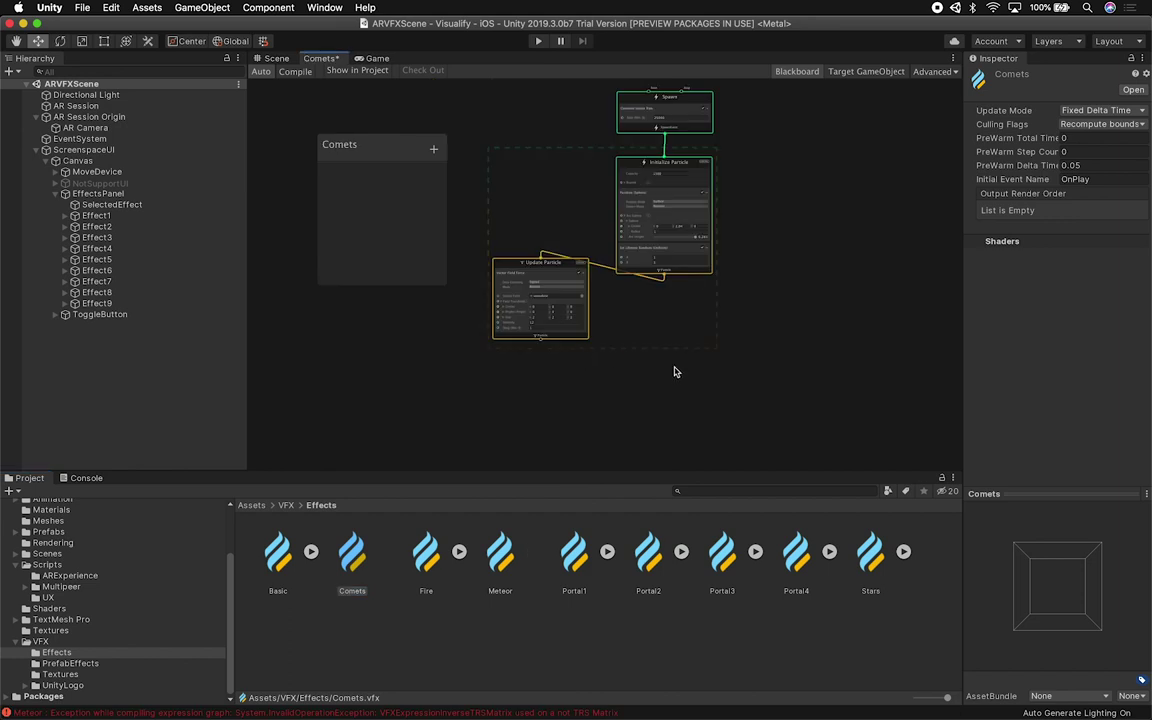
# Attach a Cube Output node to Update Particle in the Comets graph, and dock the widened graph beside the Scene view.
pyautogui.moveTo(585, 224); pyautogui.dragTo(542, 368)
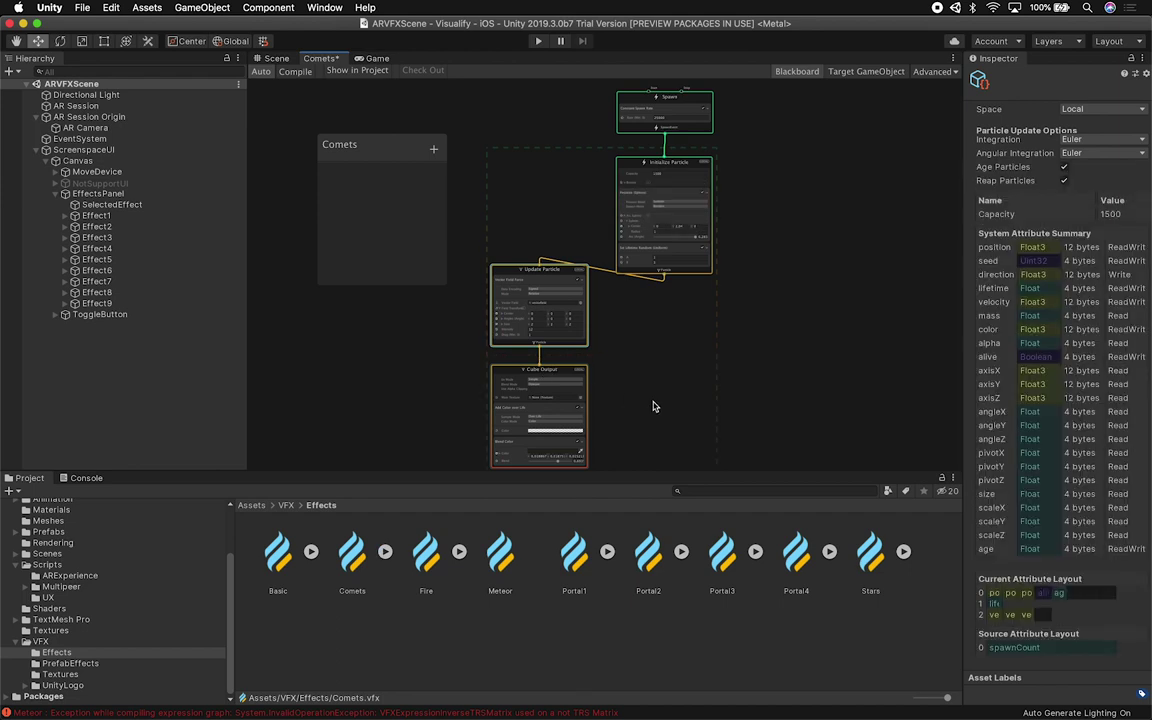
pyautogui.moveTo(310, 58); pyautogui.dragTo(856, 366)
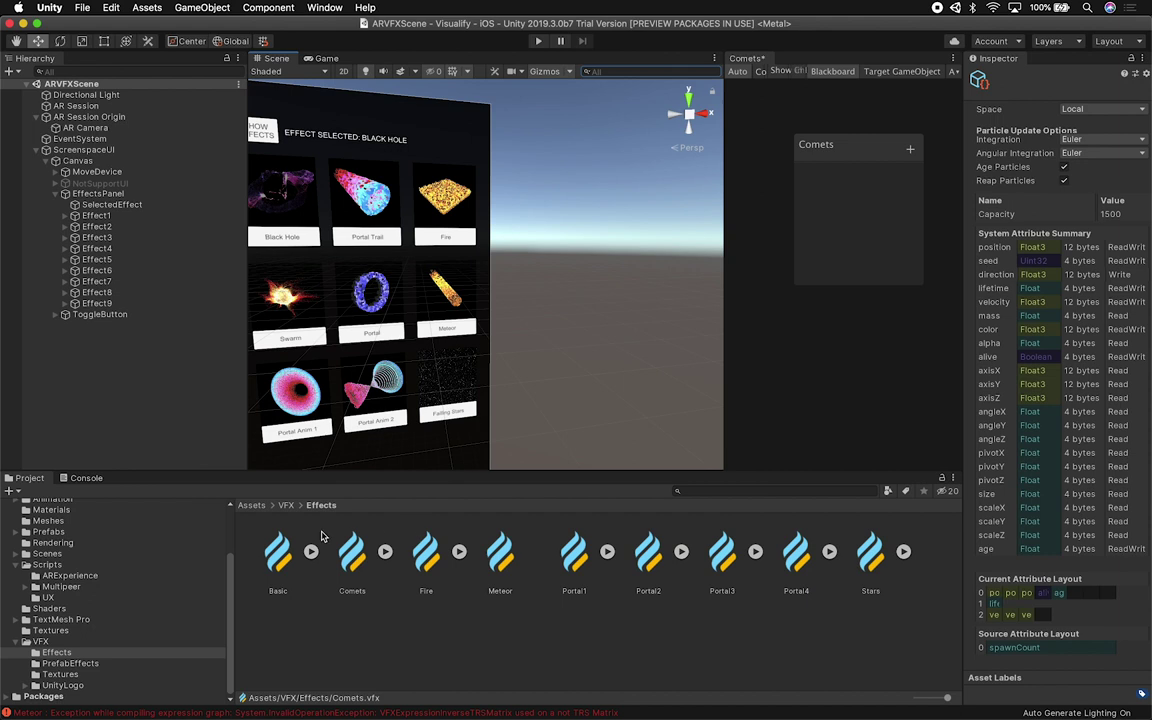
pyautogui.click(352, 555)
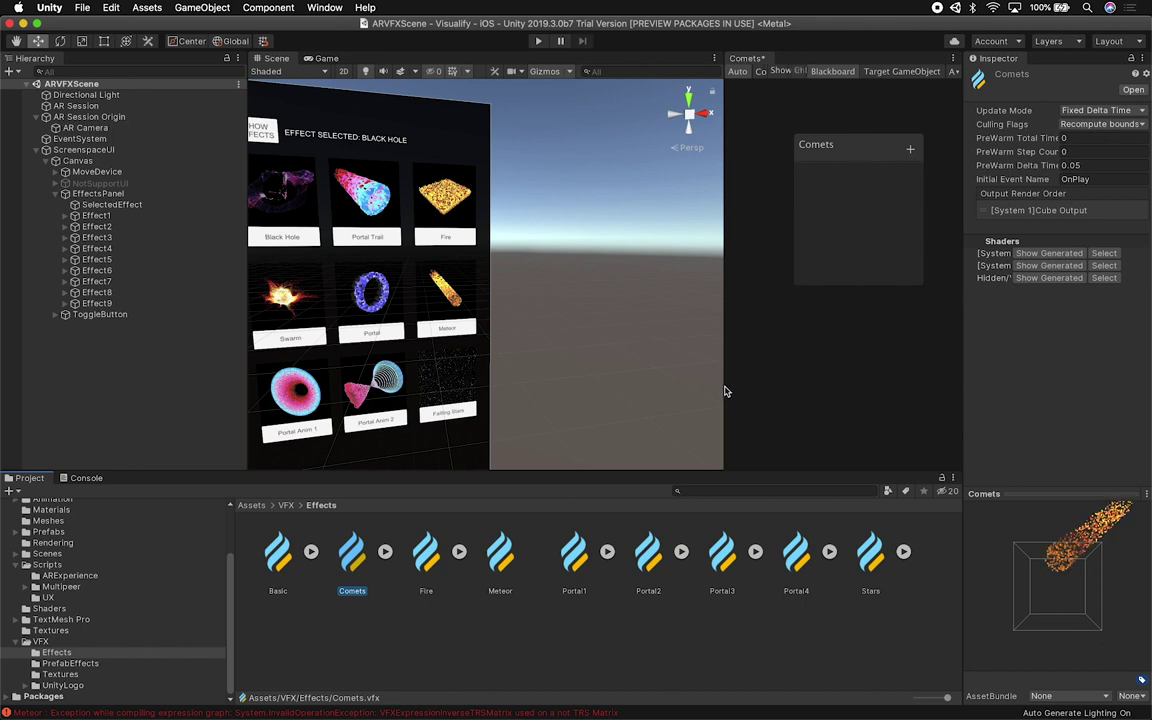
pyautogui.moveTo(723, 386); pyautogui.dragTo(514, 386)
pyautogui.moveTo(720, 440); pyautogui.dragTo(648, 383, button='middle')
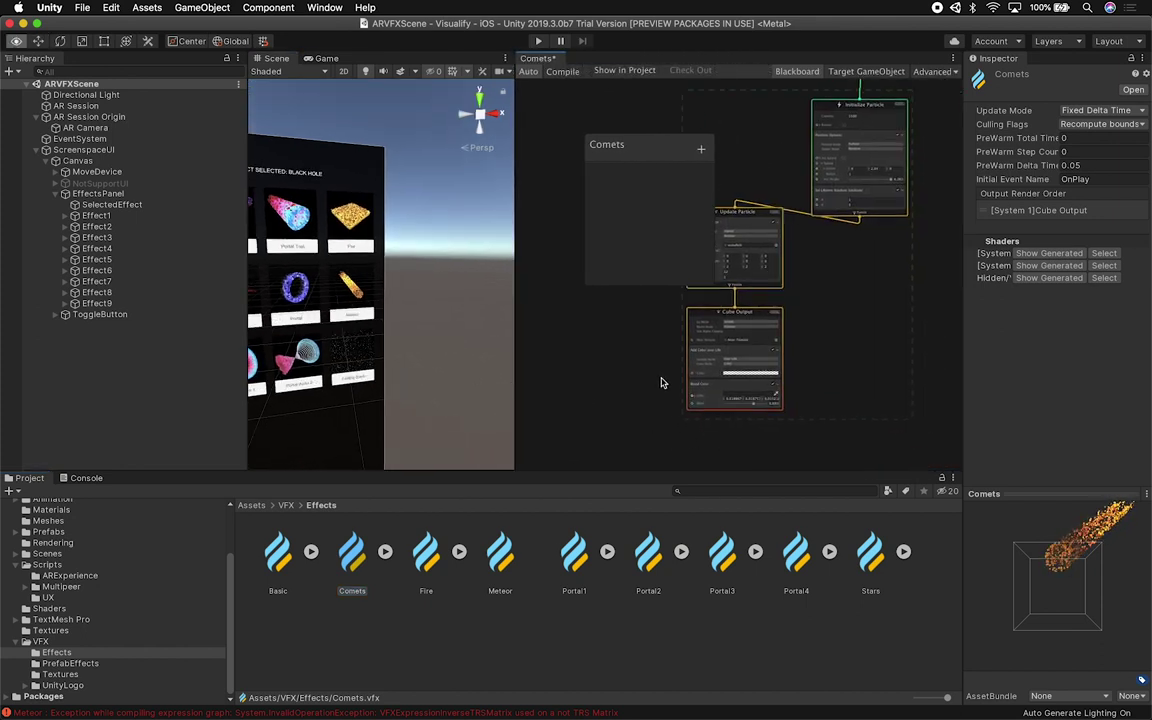
pyautogui.scroll(5, 762, 398)
# Add the Comets effect to the scene as a root object and frame it in the Scene view.
pyautogui.moveTo(345, 565); pyautogui.dragTo(80, 391)
pyautogui.doubleClick(62, 326)
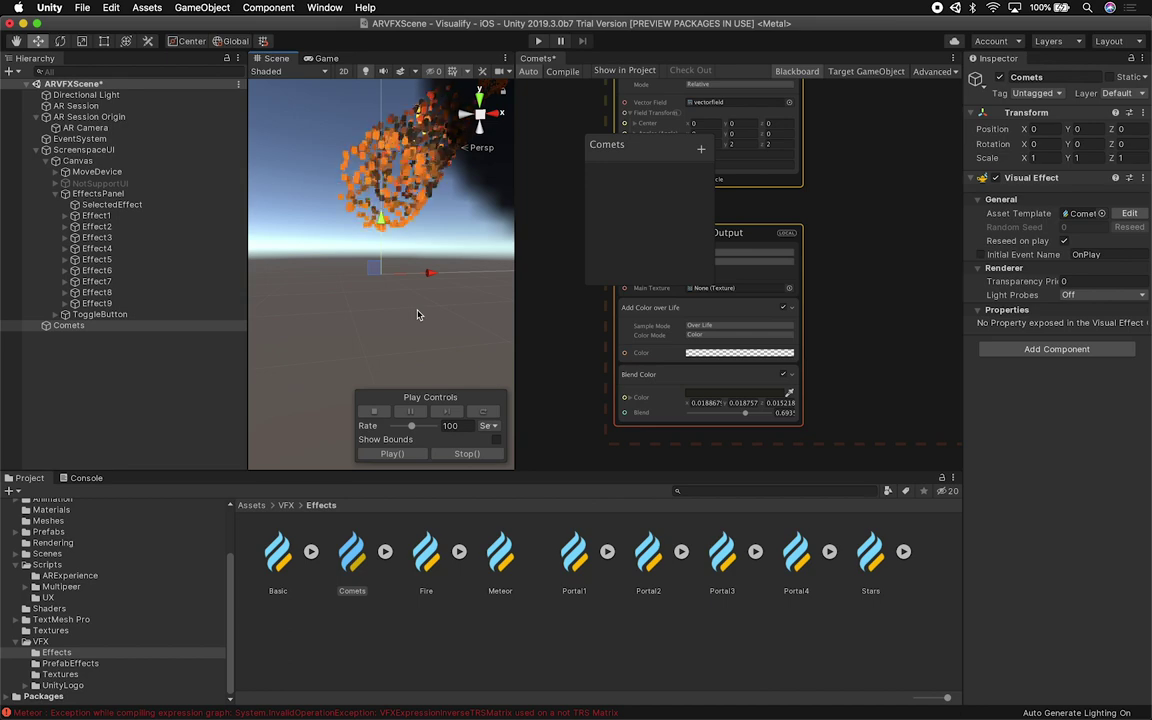
pyautogui.keyDown('alt'); pyautogui.moveTo(418, 315); pyautogui.dragTo(443, 284); pyautogui.keyUp('alt')
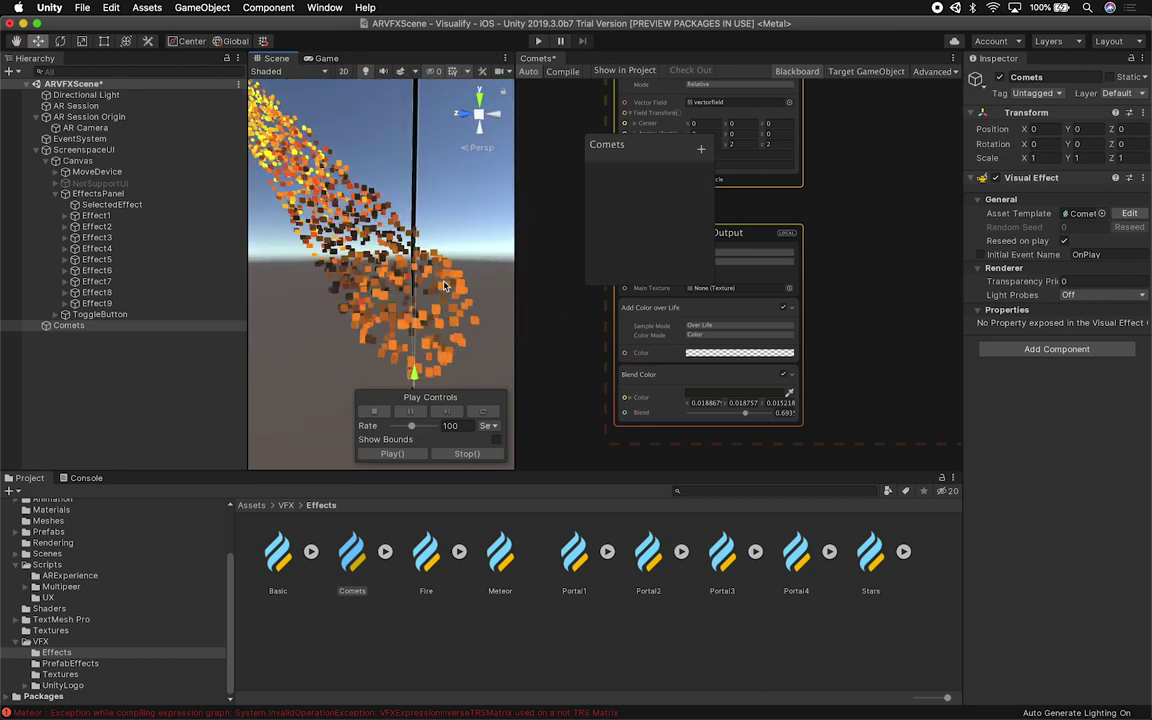
# Set the Cube Output node's Blend Color to pure yellow (1, 1, 0).
pyautogui.click(720, 393)
pyautogui.click(65, 128)
pyautogui.moveTo(81, 118); pyautogui.dragTo(115, 103)
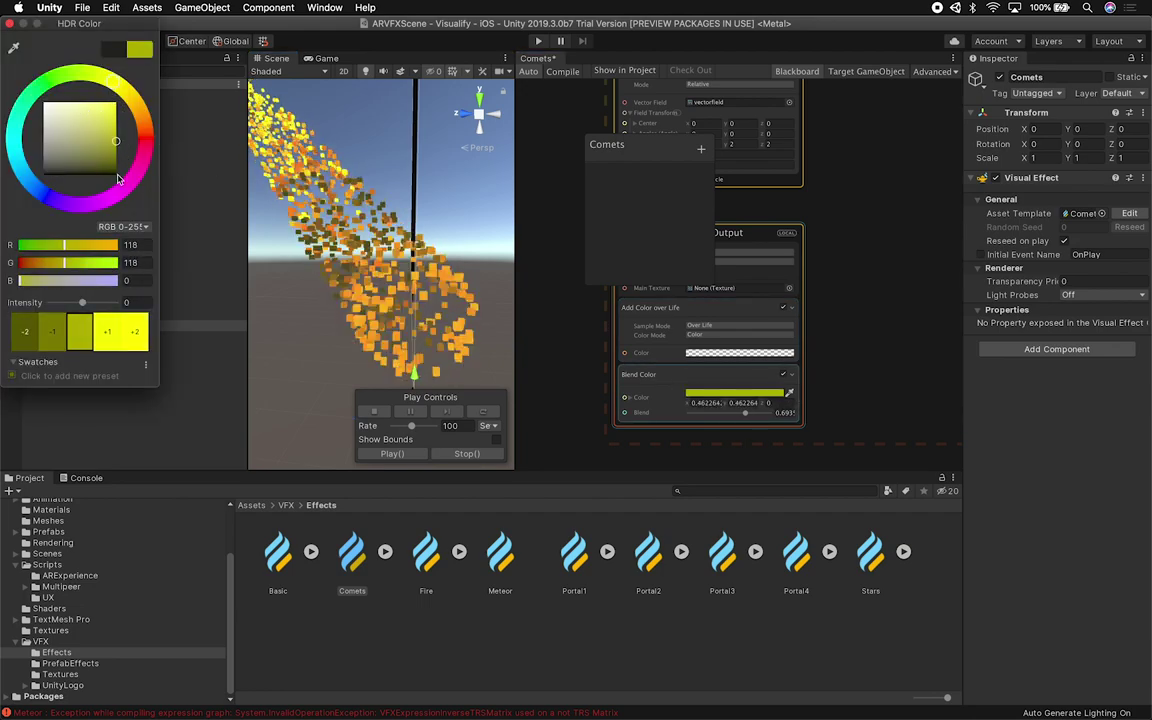
pyautogui.click(10, 23)
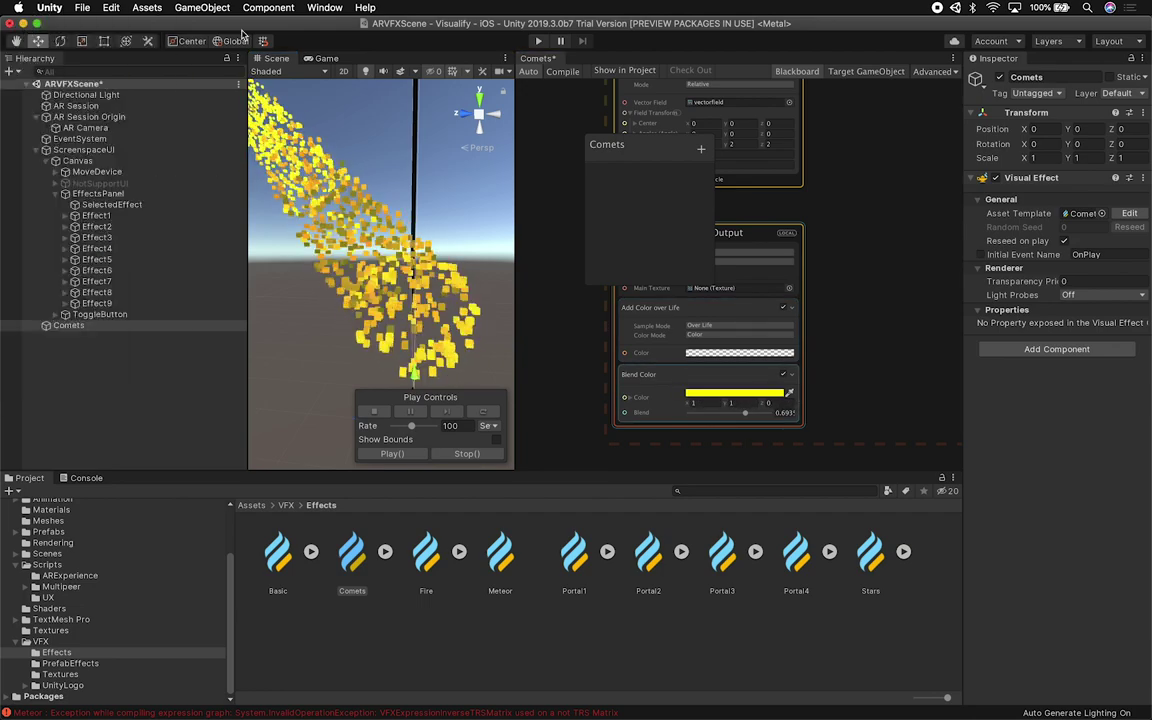
# Set the Constant Spawn Rate to 50000 and the Initialize Particle capacity to 25500.
pyautogui.keyDown('alt'); pyautogui.moveTo(909, 164); pyautogui.dragTo(802, 378); pyautogui.keyUp('alt')
pyautogui.scroll(10, 790, 370)
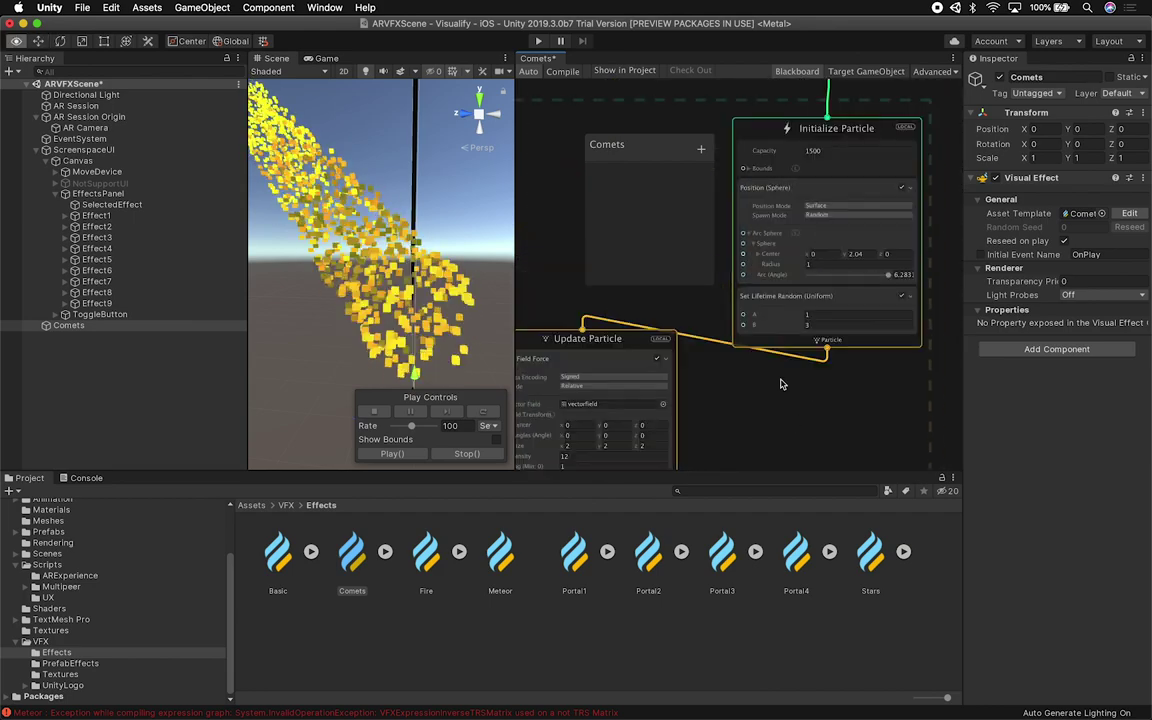
pyautogui.keyDown('alt'); pyautogui.moveTo(716, 321); pyautogui.dragTo(703, 334); pyautogui.keyUp('alt')
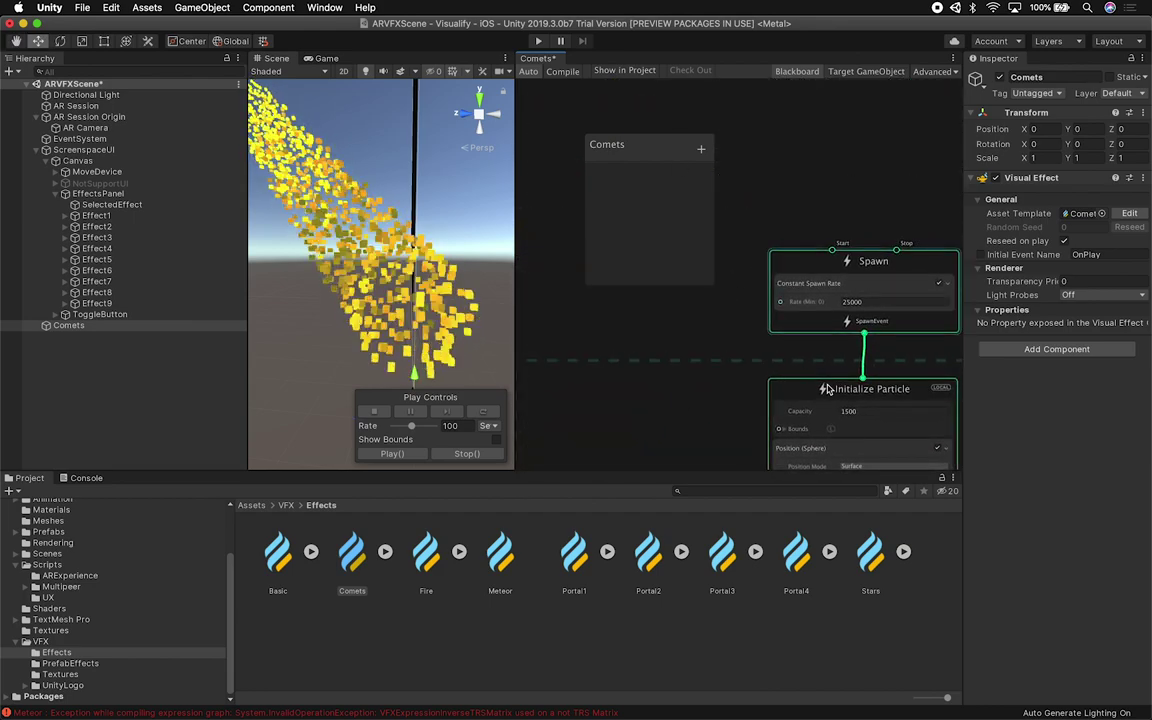
pyautogui.click(853, 302)
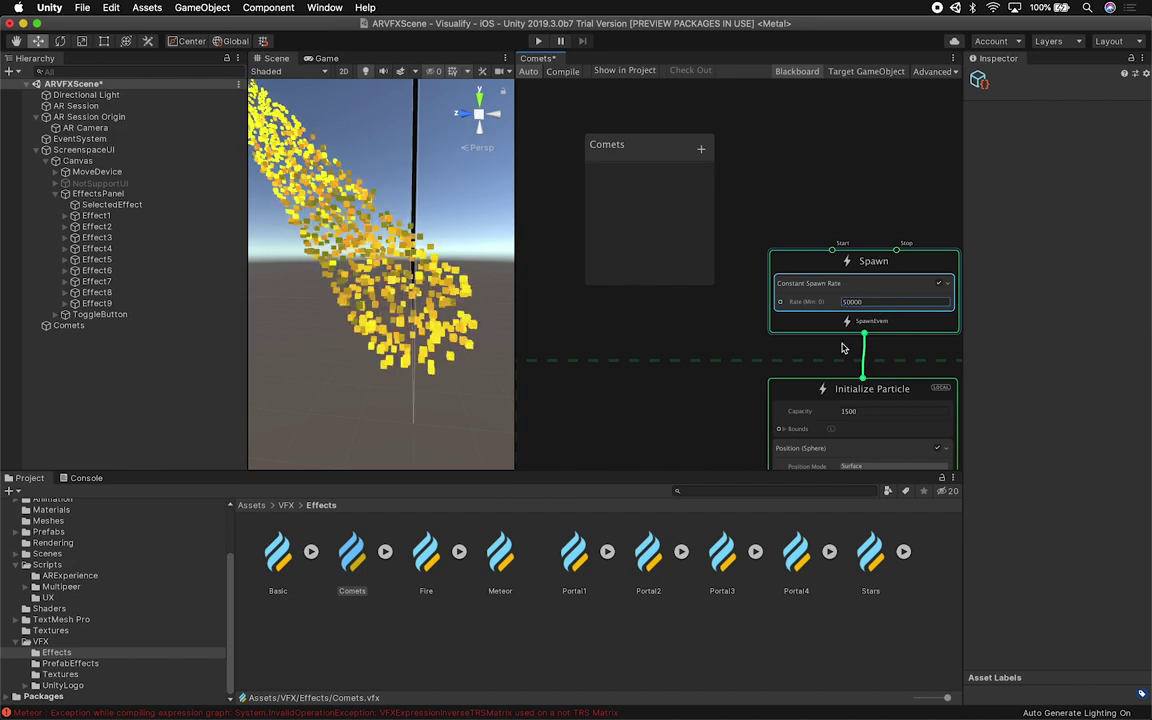
pyautogui.click(850, 412)
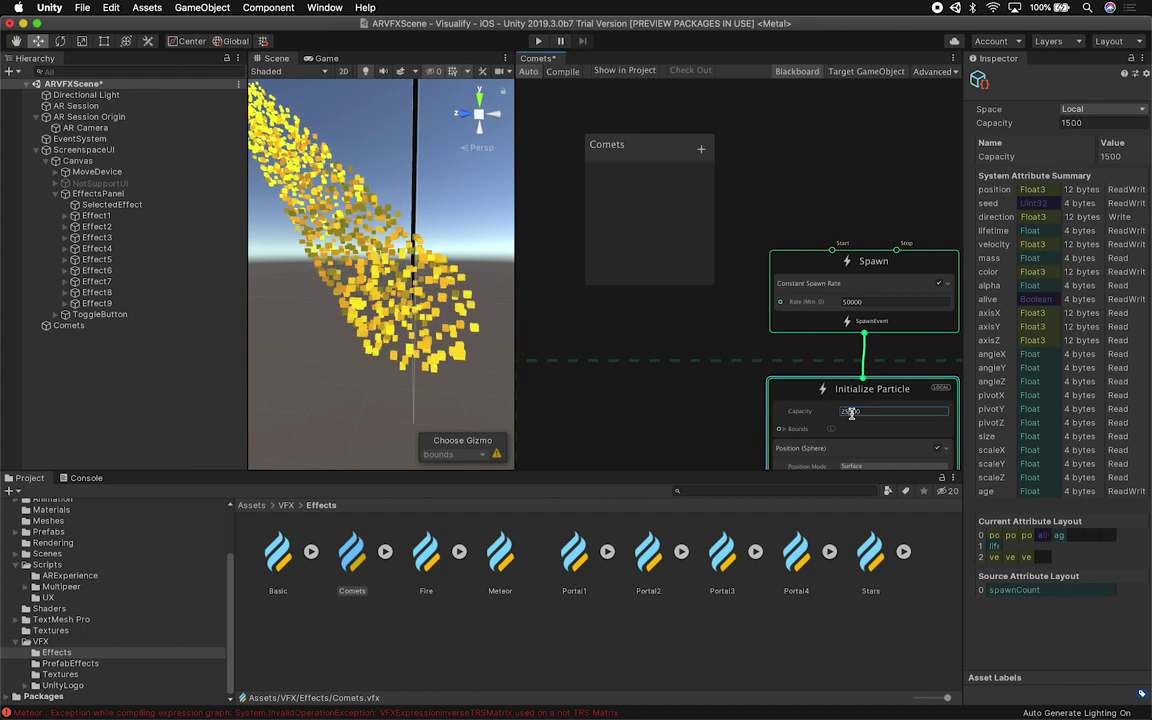
pyautogui.write('25500')
pyautogui.press('Return')
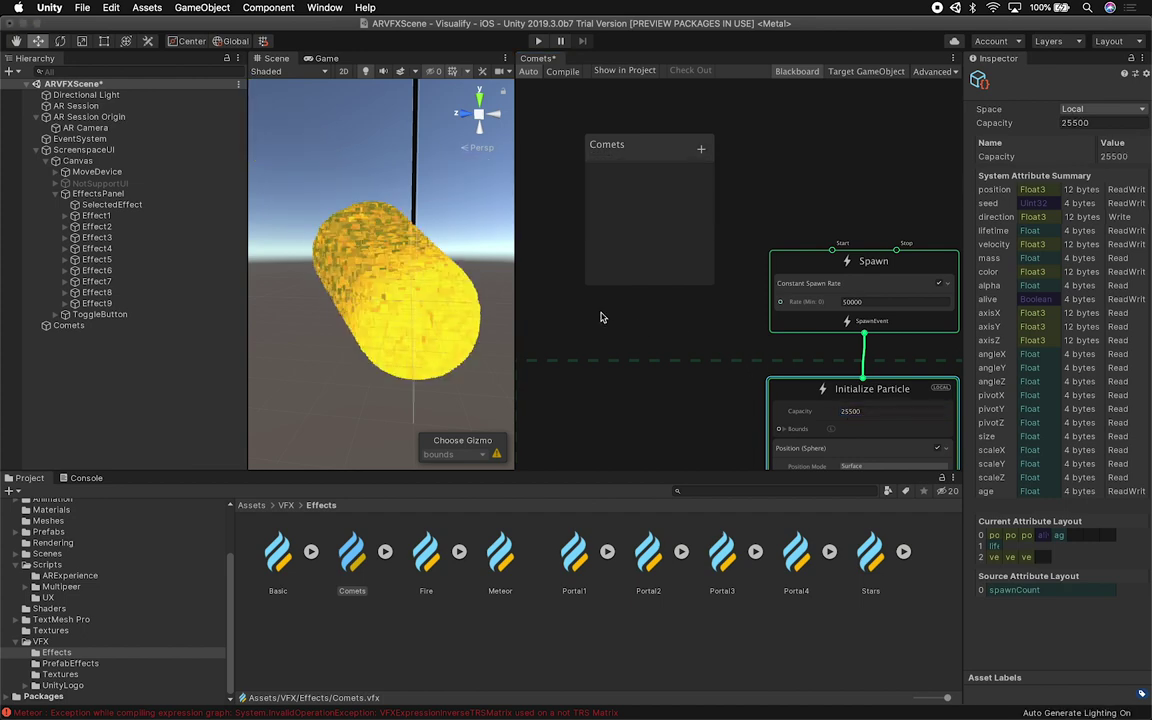
pyautogui.keyDown('alt'); pyautogui.moveTo(465, 351); pyautogui.dragTo(459, 384); pyautogui.keyUp('alt')
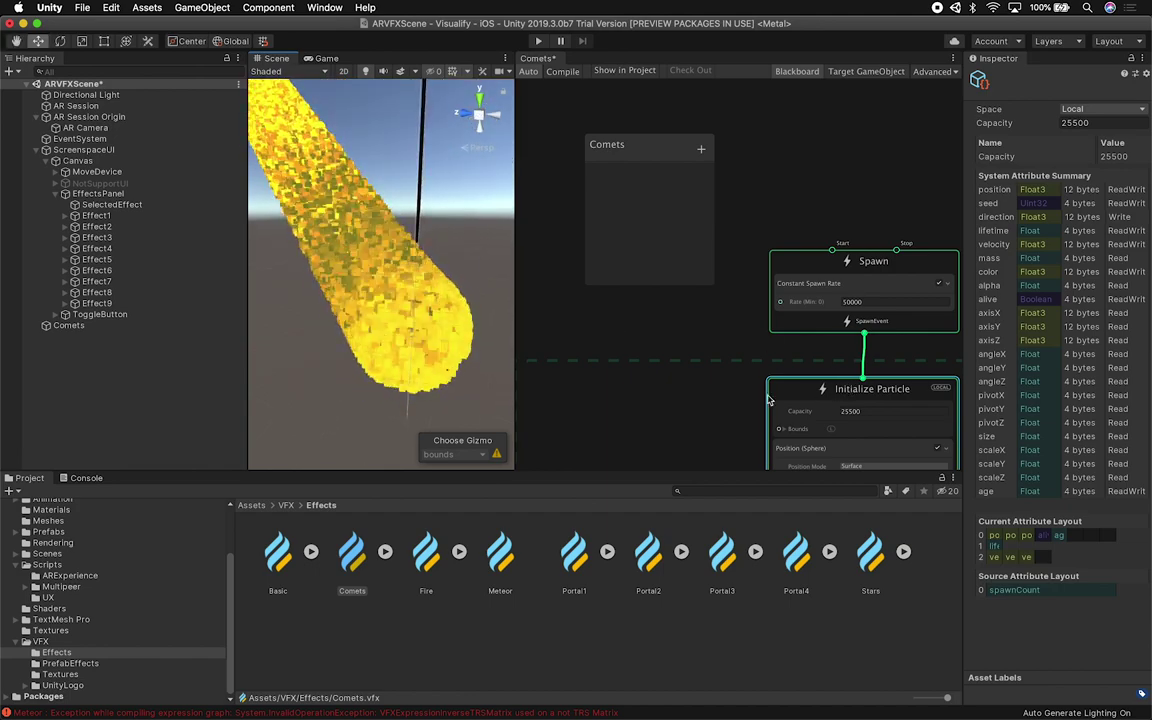
# Set the Cube Output node's Blend Color to black (0, 0, 0).
pyautogui.keyDown('alt'); pyautogui.moveTo(718, 322); pyautogui.dragTo(733, 247); pyautogui.keyUp('alt')
pyautogui.keyDown('alt'); pyautogui.moveTo(698, 345); pyautogui.dragTo(741, 184); pyautogui.keyUp('alt')
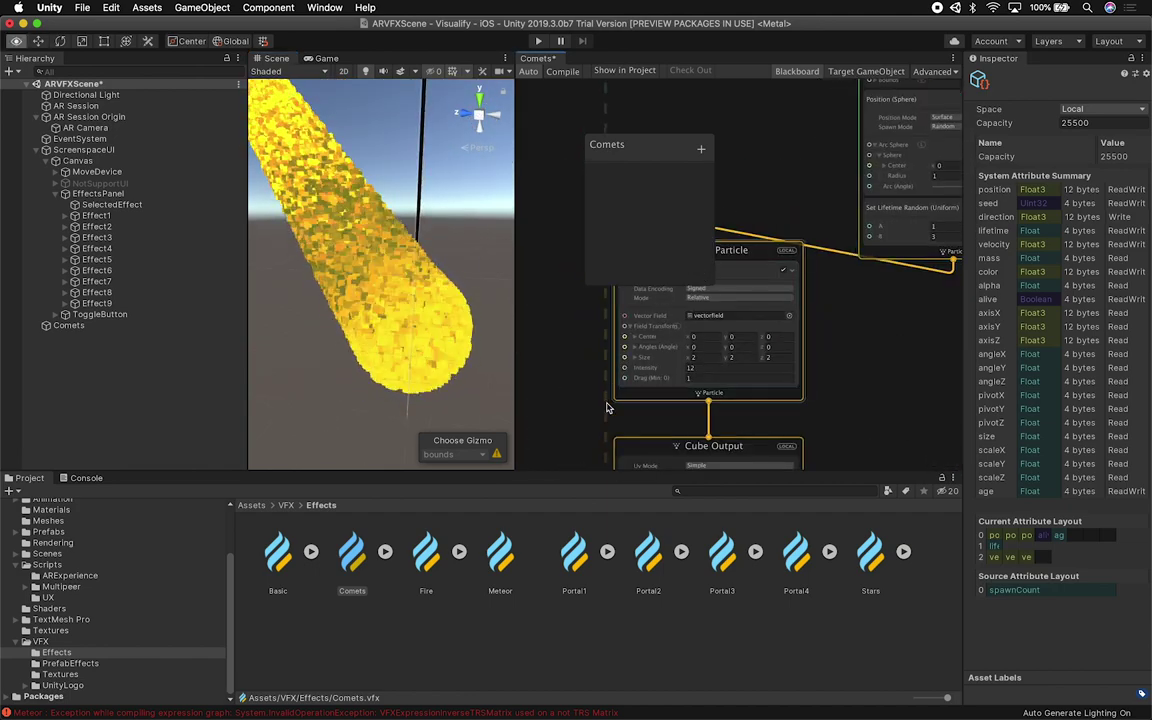
pyautogui.scroll(-10, 608, 402)
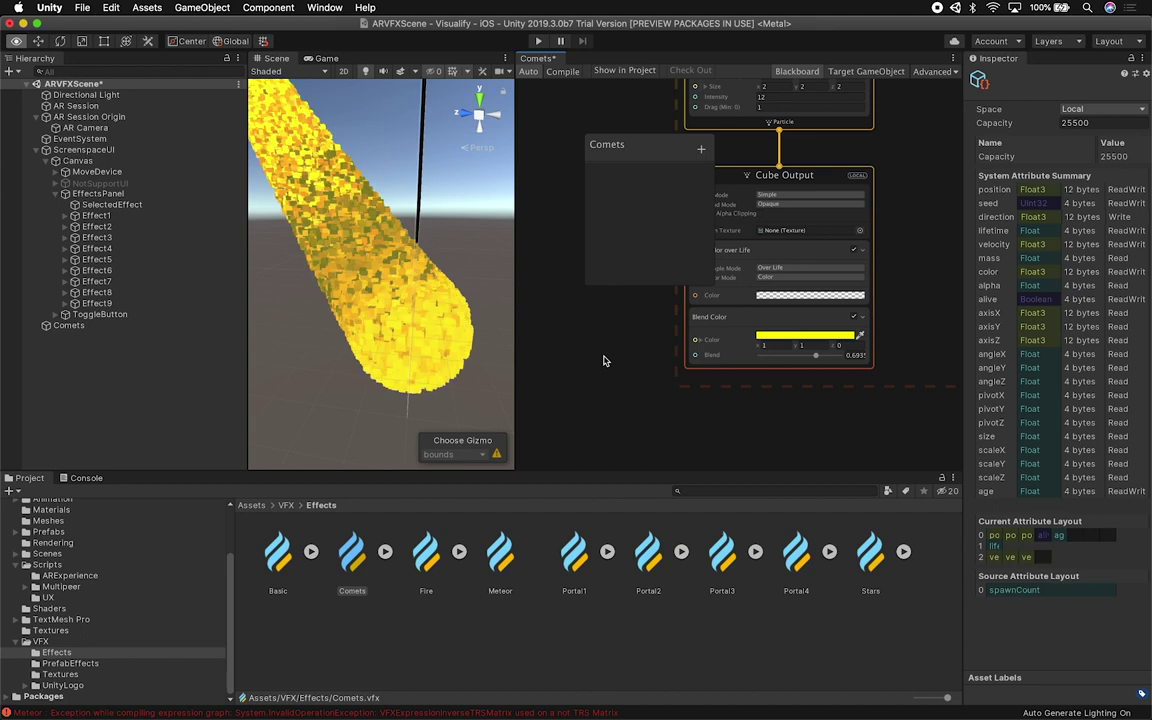
pyautogui.scroll(2, 604, 361)
pyautogui.click(805, 358)
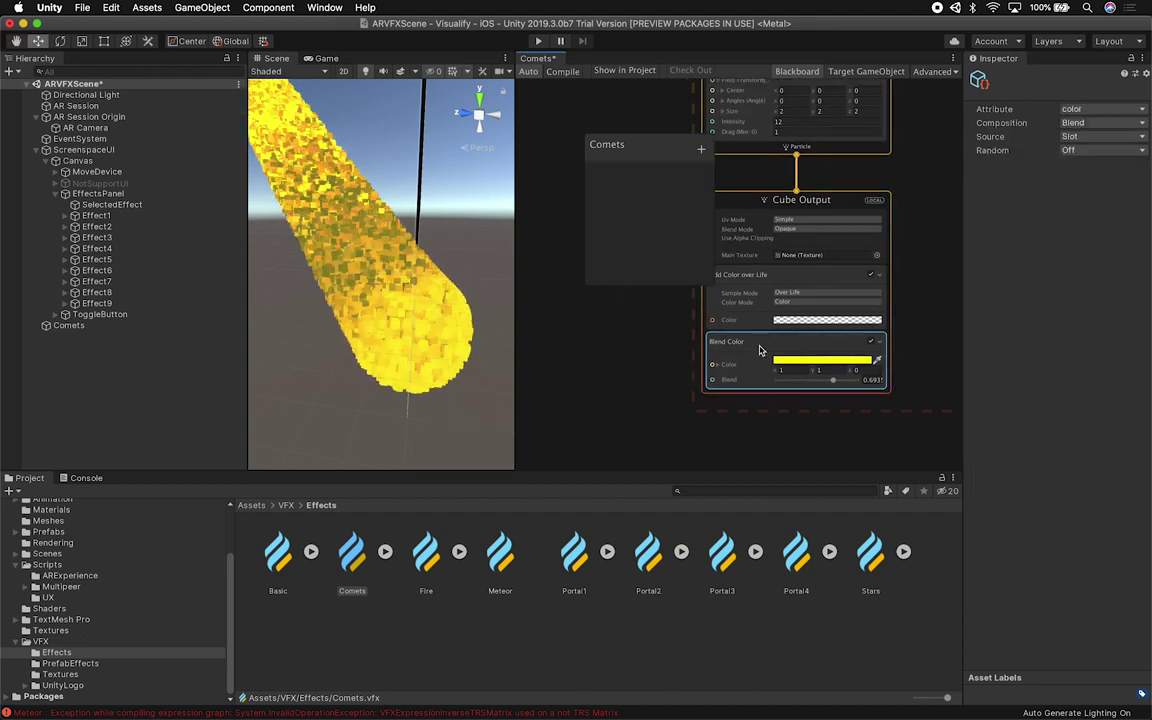
pyautogui.click(799, 362)
pyautogui.moveTo(134, 103)
pyautogui.mouseDown()
pyautogui.moveTo(144, 145)
pyautogui.moveTo(110, 187)
pyautogui.mouseUp()
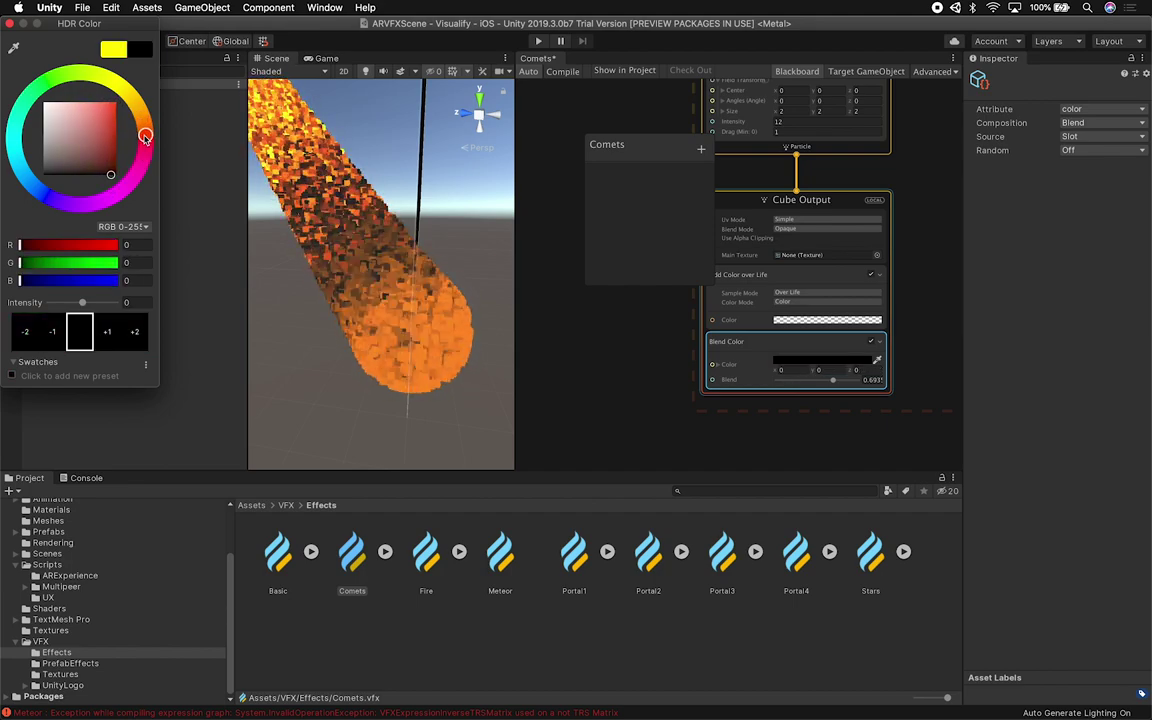
pyautogui.click(9, 23)
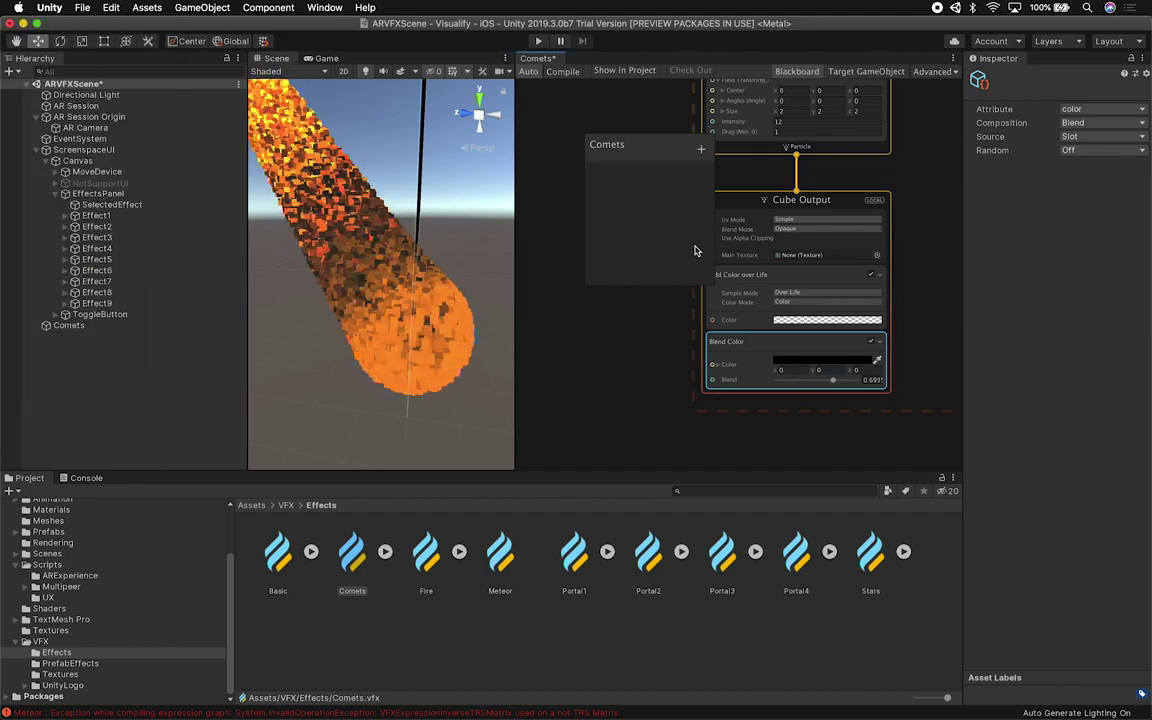
# Recolor the first key of the Add Color over Life gradient to red, about RGB 176, 13, 0.
pyautogui.click(804, 320)
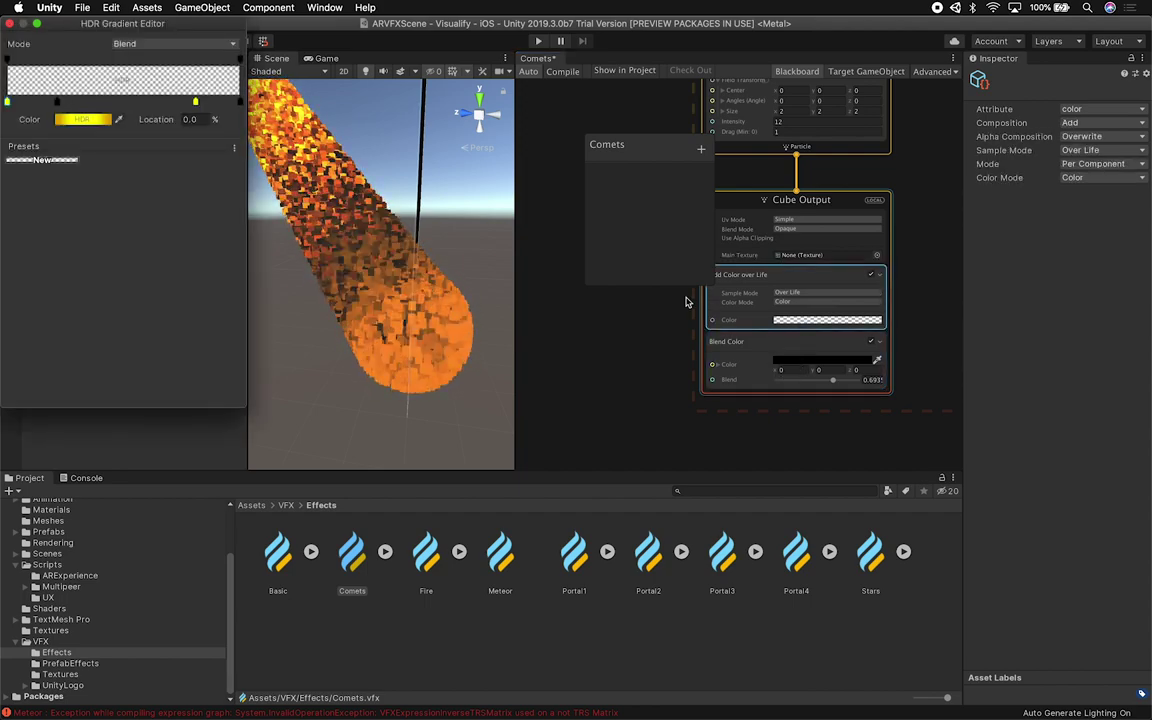
pyautogui.click(78, 120)
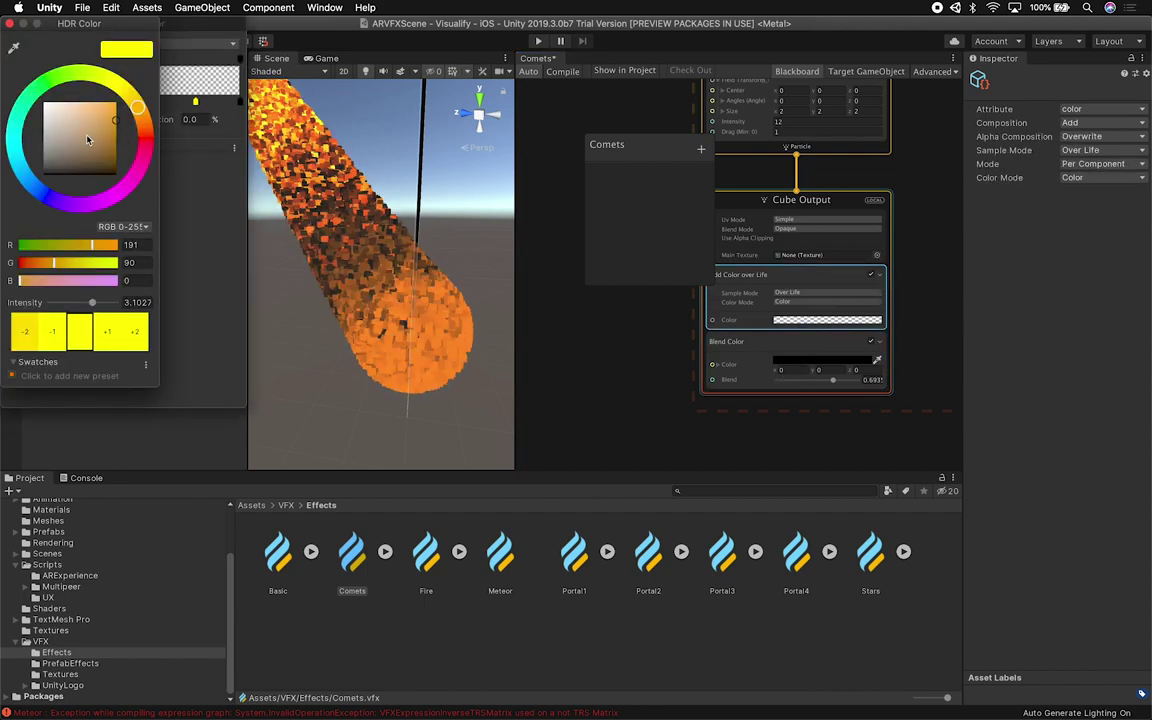
pyautogui.moveTo(88, 139); pyautogui.dragTo(121, 197)
pyautogui.moveTo(78, 145); pyautogui.dragTo(117, 128)
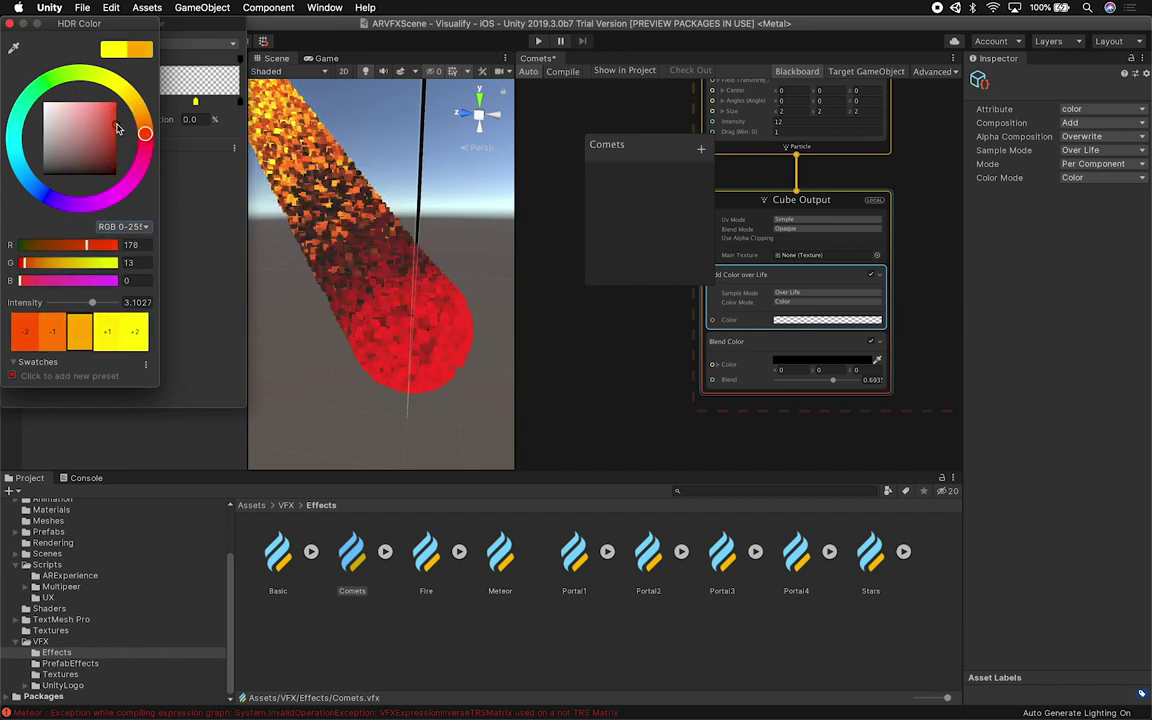
pyautogui.click(10, 25)
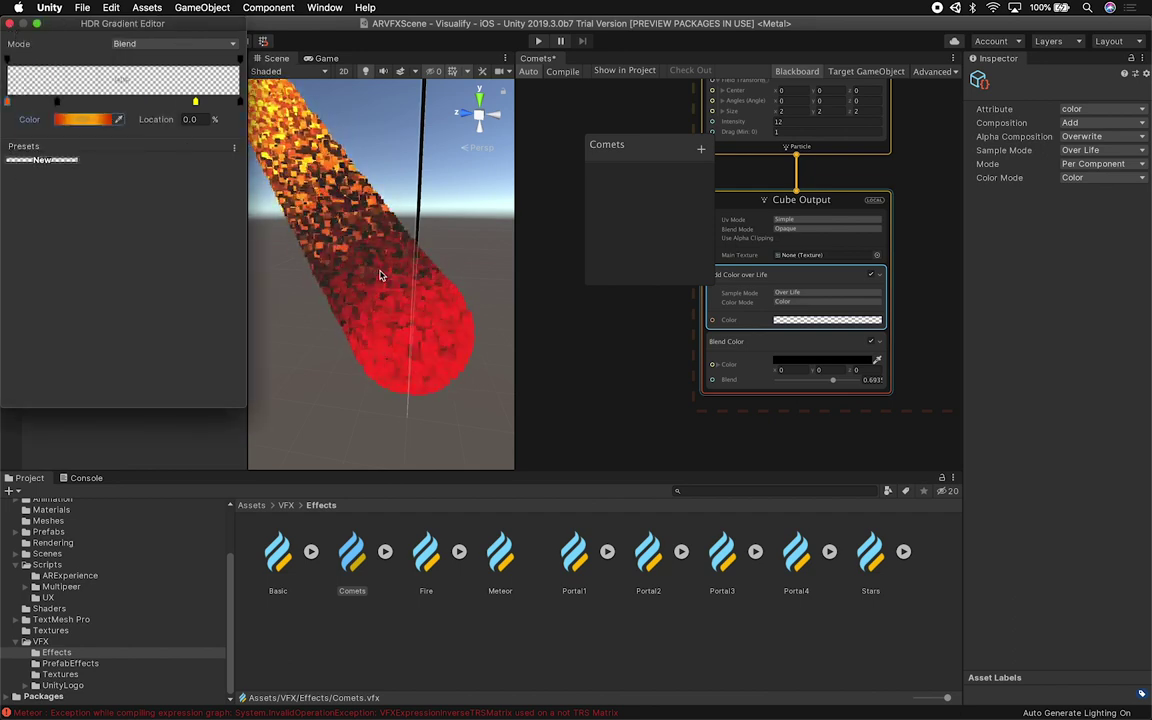
pyautogui.click(10, 24)
pyautogui.keyDown('alt'); pyautogui.moveTo(463, 223); pyautogui.dragTo(573, 250); pyautogui.keyUp('alt')
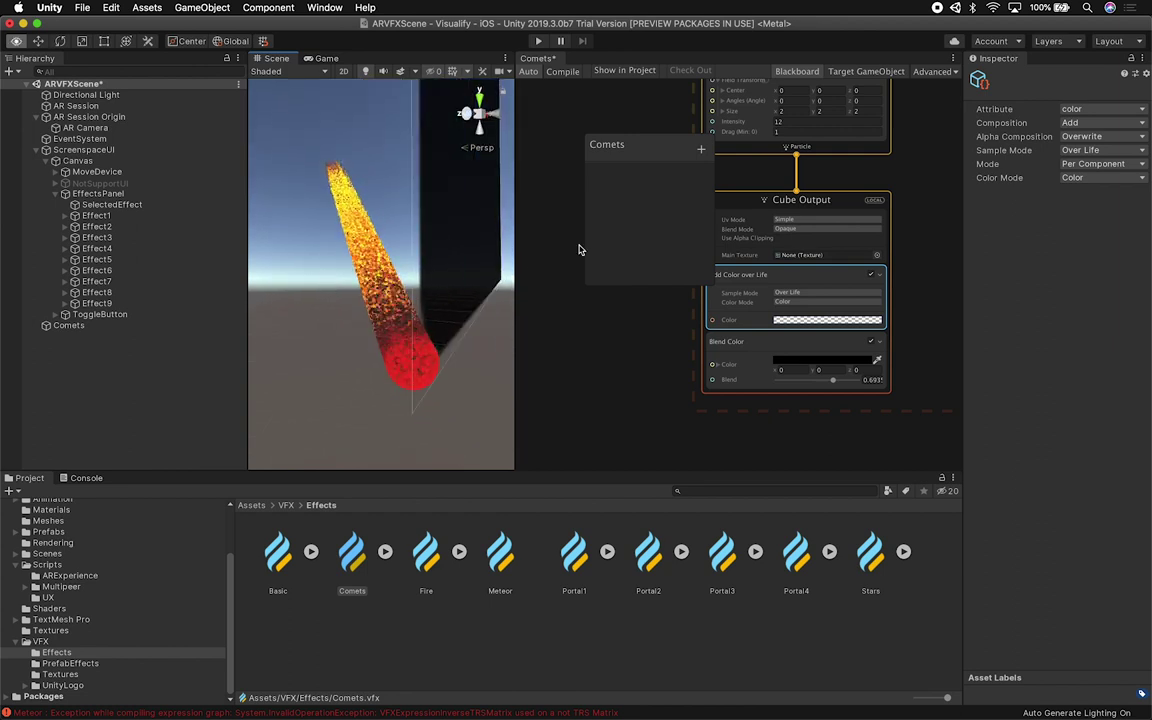
# Lower the Vector Field Force intensity in the Update Particle node to 5.2.
pyautogui.keyDown('alt'); pyautogui.moveTo(906, 174); pyautogui.dragTo(928, 344); pyautogui.keyUp('alt')
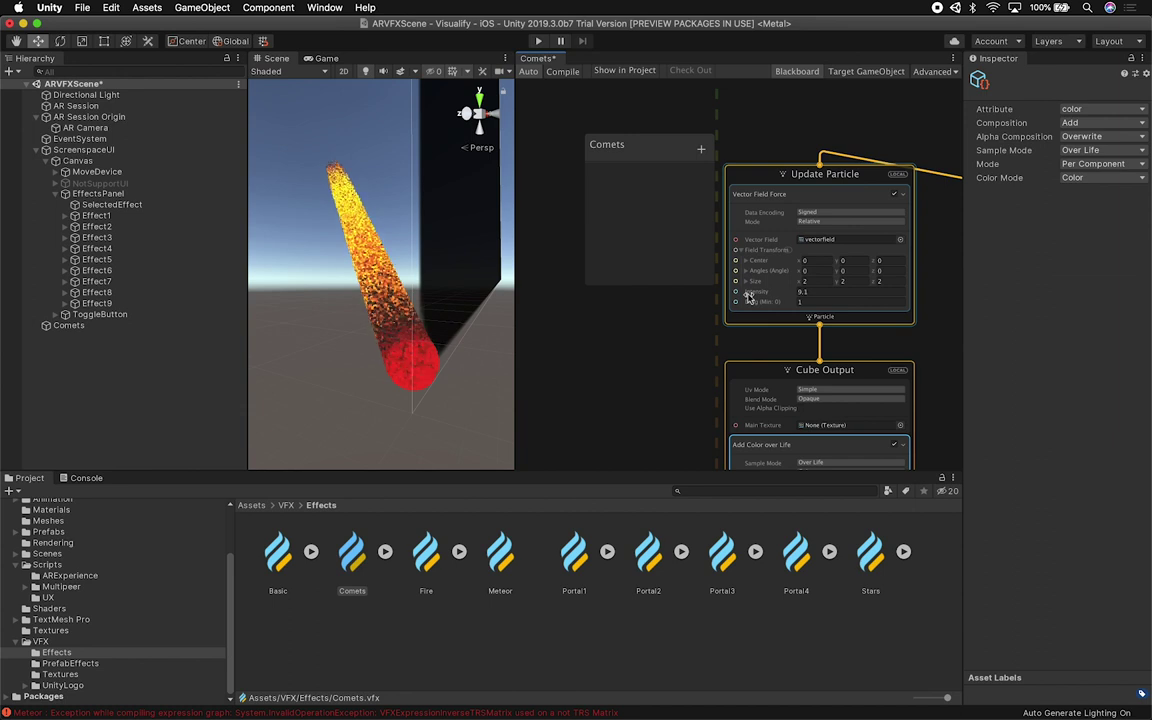
pyautogui.moveTo(747, 296); pyautogui.dragTo(701, 306)
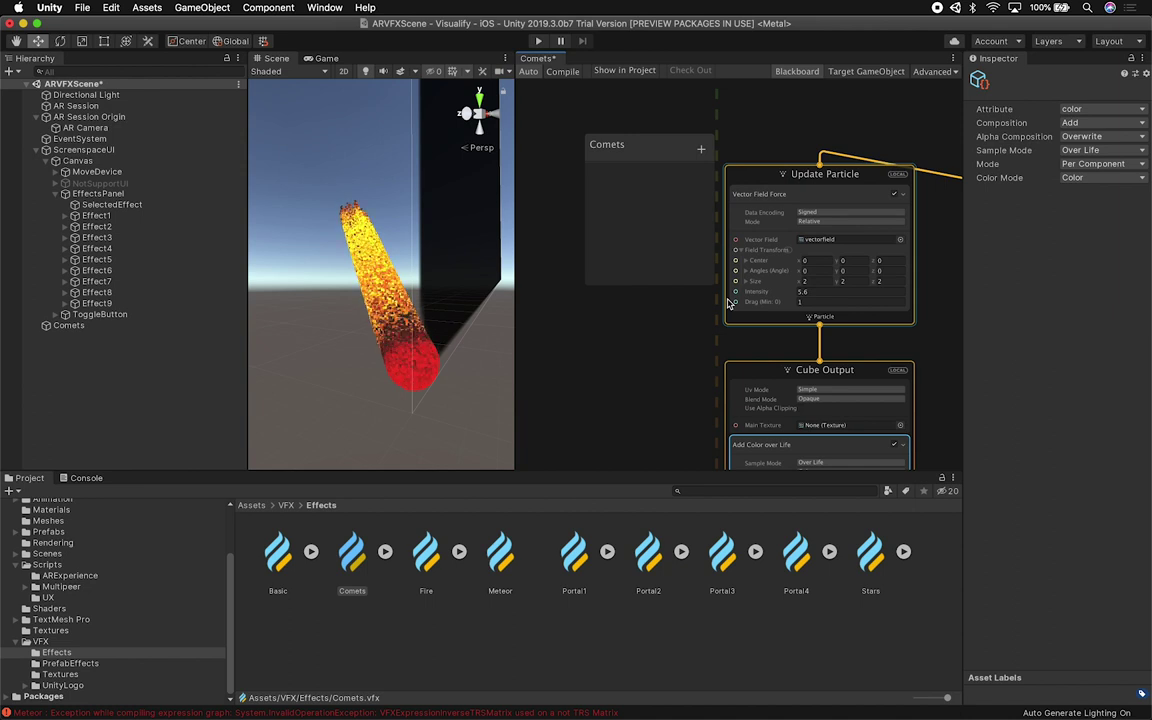
pyautogui.keyDown('alt'); pyautogui.moveTo(358, 368); pyautogui.dragTo(233, 415); pyautogui.keyUp('alt')
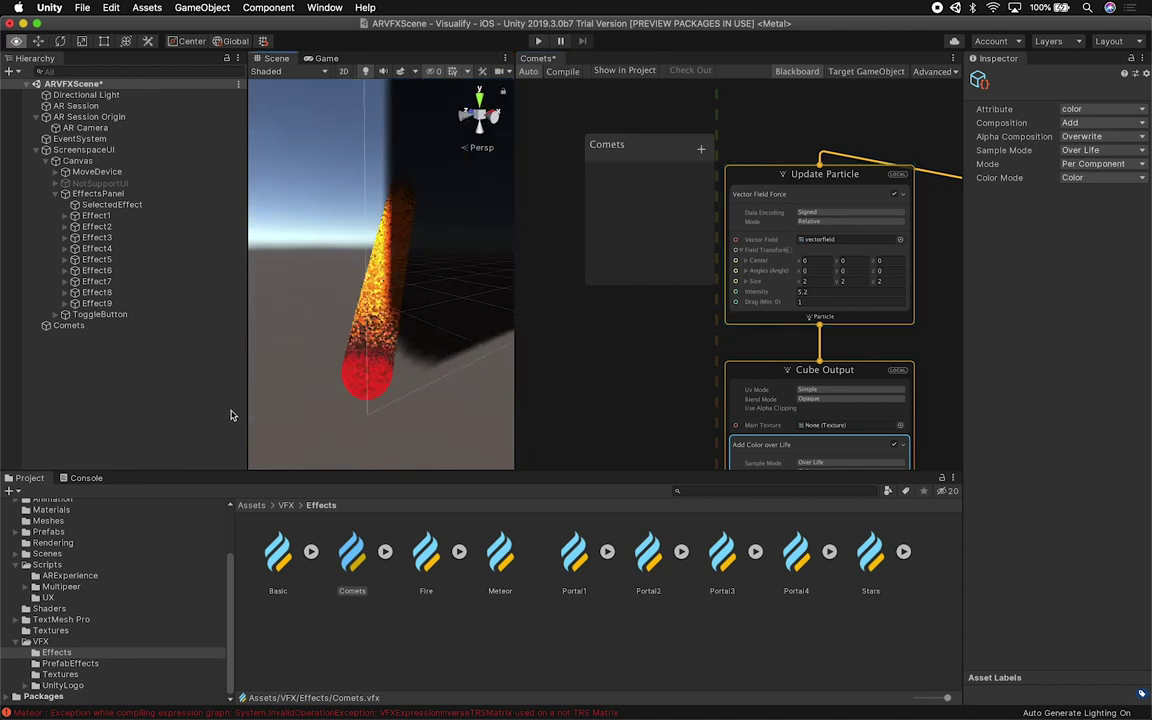
# Deactivate the ScreenspaceUI object so that only the comet effect shows in the scene.
pyautogui.click(62, 325)
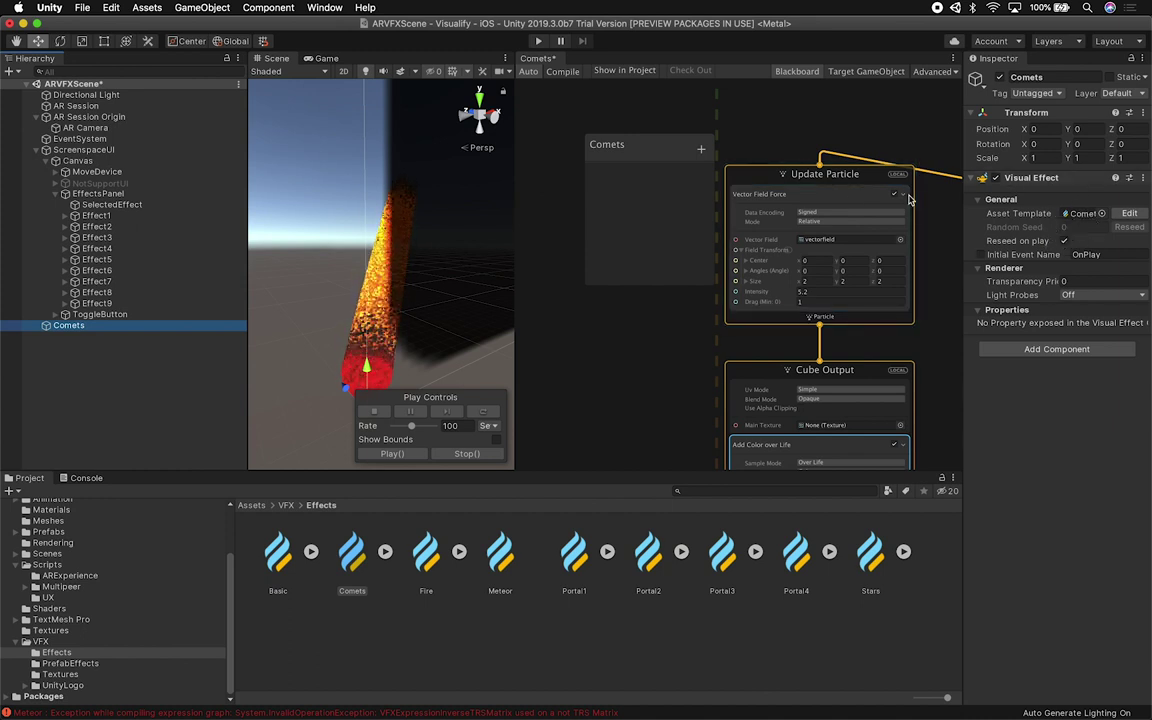
pyautogui.click(120, 361)
pyautogui.click(106, 328)
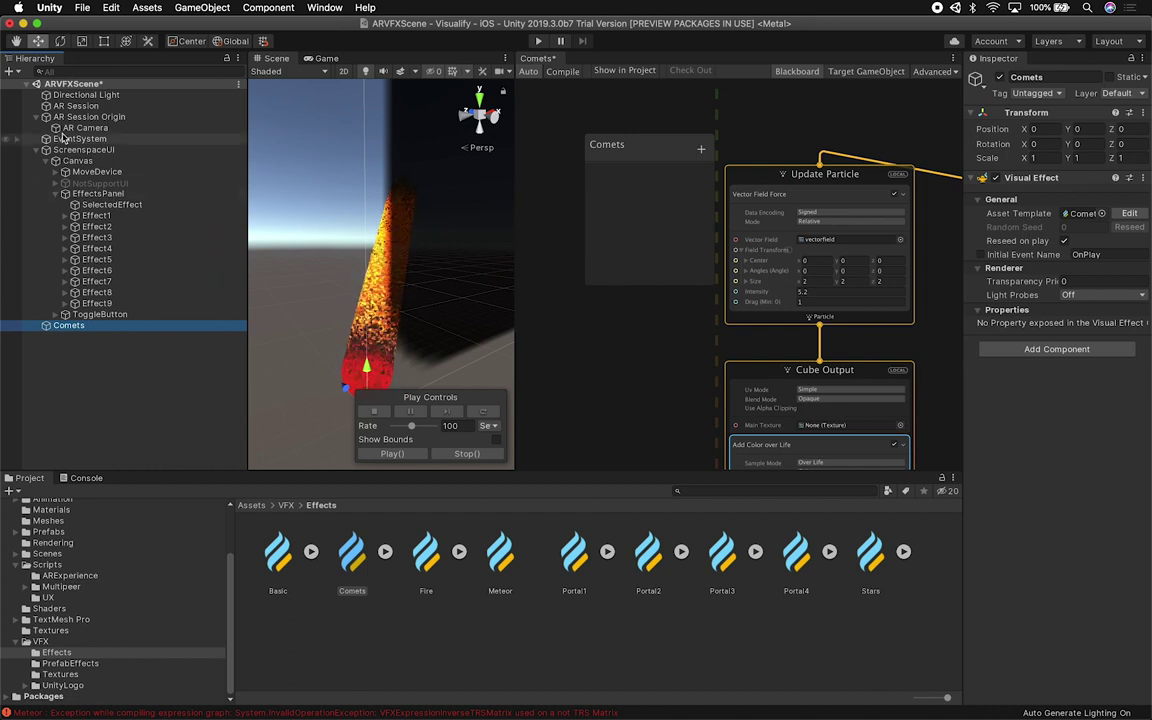
pyautogui.click(76, 118)
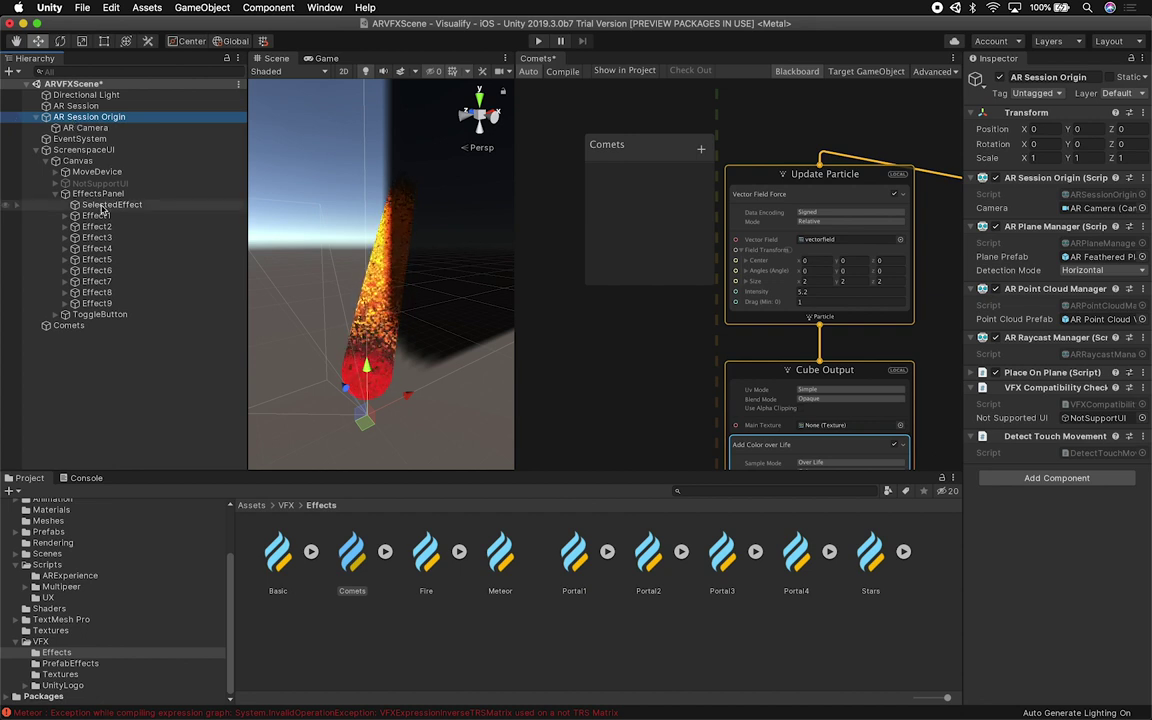
pyautogui.scroll(-2, 427, 301)
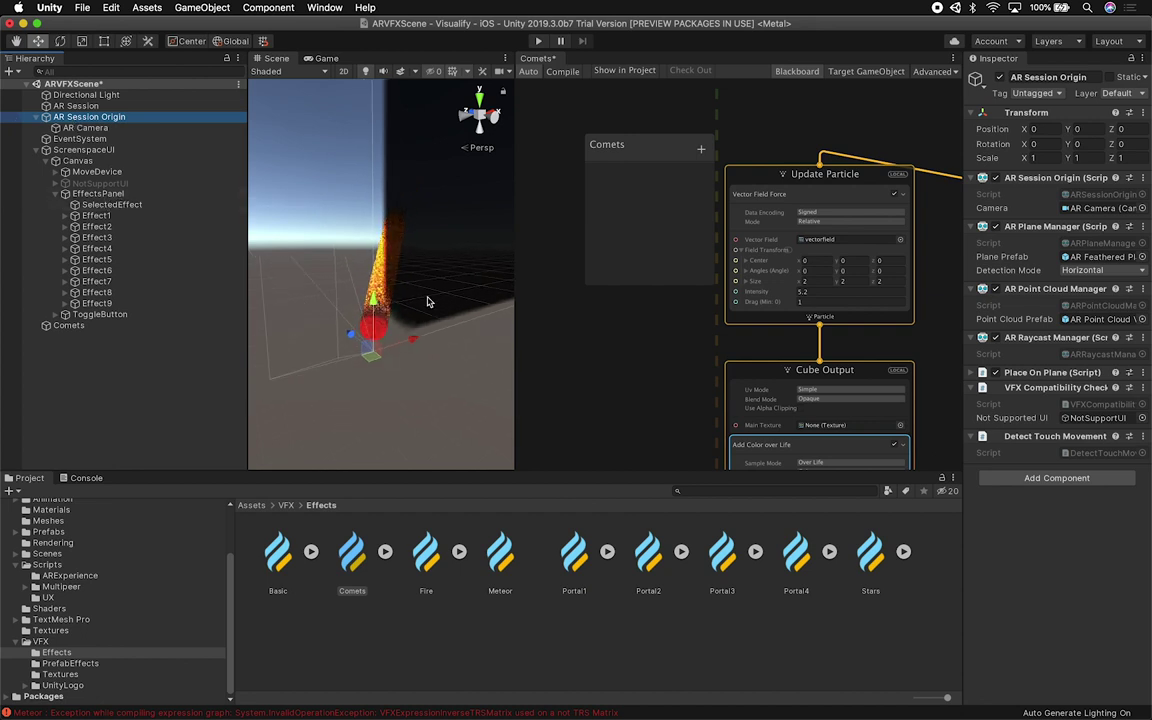
pyautogui.click(113, 151)
pyautogui.click(1000, 77)
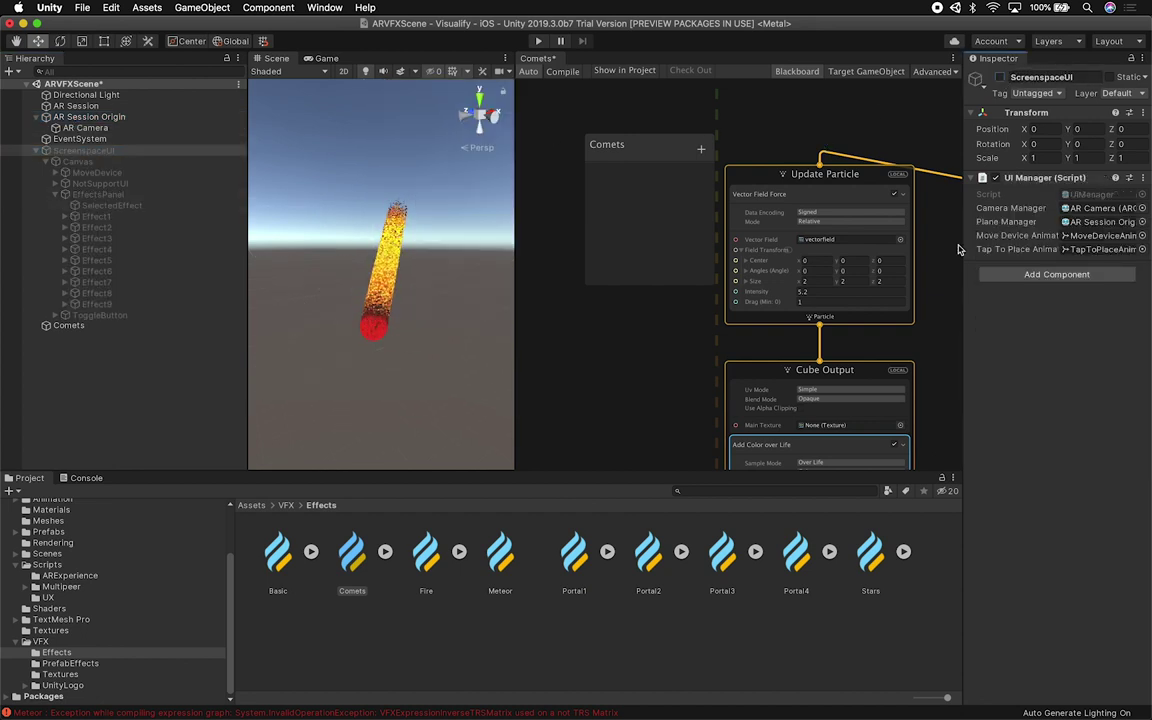
# Widen the Scene view and align the AR Camera with a view that frames the whole comet.
pyautogui.click(110, 128)
pyautogui.press('super+shift+f')
pyautogui.scroll(2, 347, 343)
pyautogui.click(516, 322)
pyautogui.moveTo(514, 321); pyautogui.dragTo(784, 321)
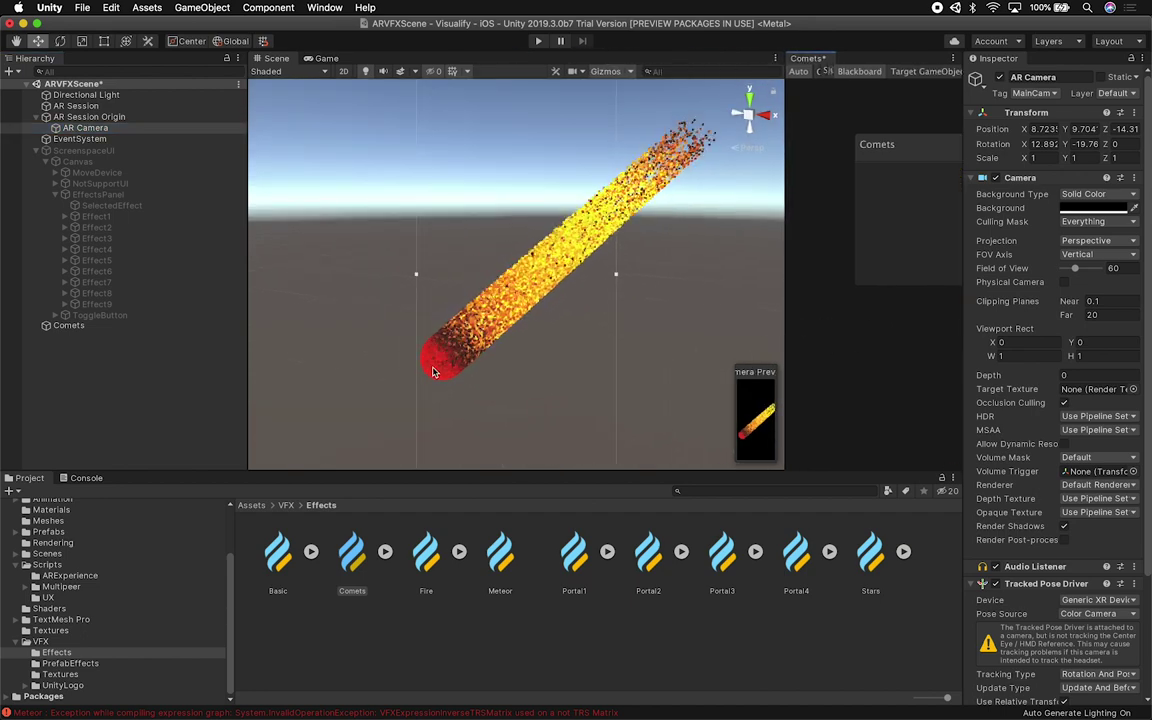
pyautogui.scroll(-4, 420, 376)
pyautogui.press('super+shift+f')
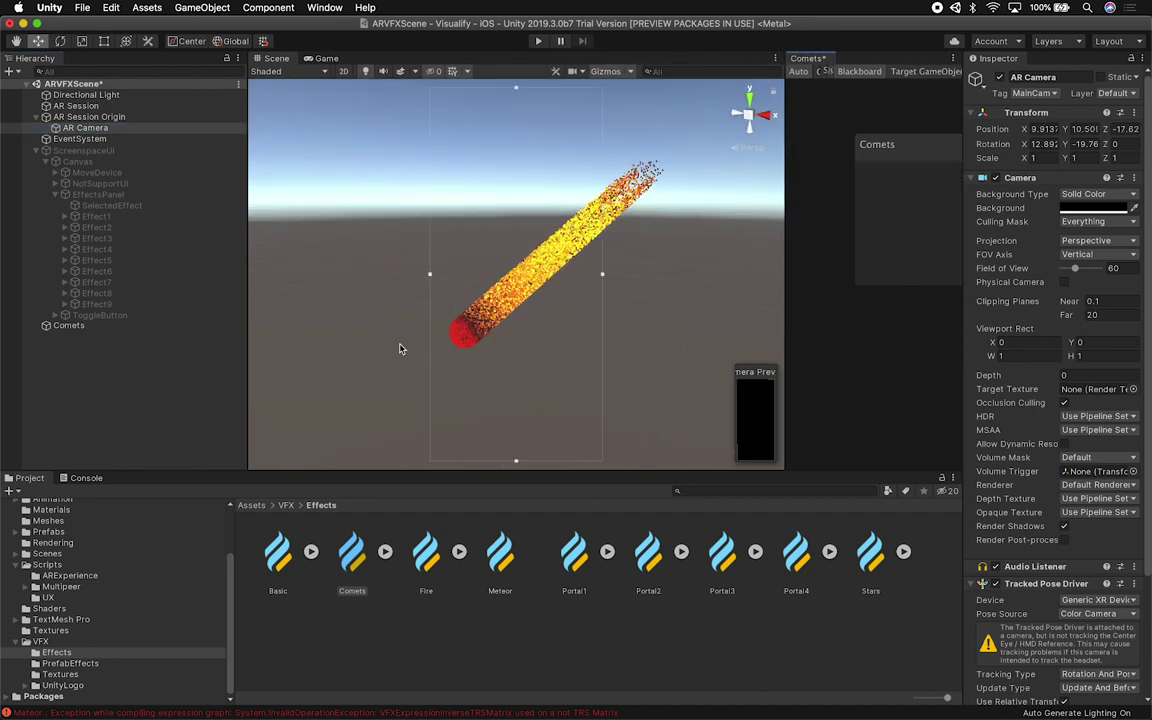
# Set the Game view's display resolution to Free Aspect.
pyautogui.click(318, 58)
pyautogui.click(298, 71)
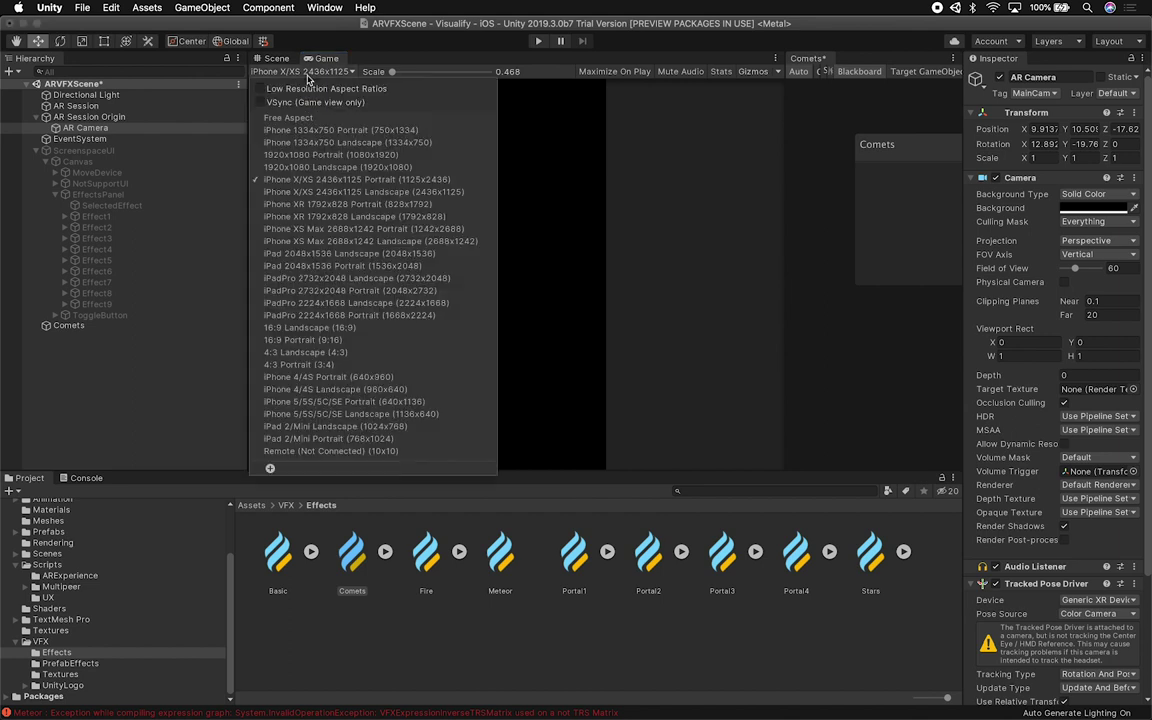
pyautogui.click(287, 118)
# Orbit around the comet and realign the AR Camera with a closer, lower view that frames its head and tail.
pyautogui.click(276, 58)
pyautogui.scroll(-3, 438, 320)
pyautogui.keyDown('alt'); pyautogui.moveTo(438, 320); pyautogui.dragTo(471, 312); pyautogui.keyUp('alt')
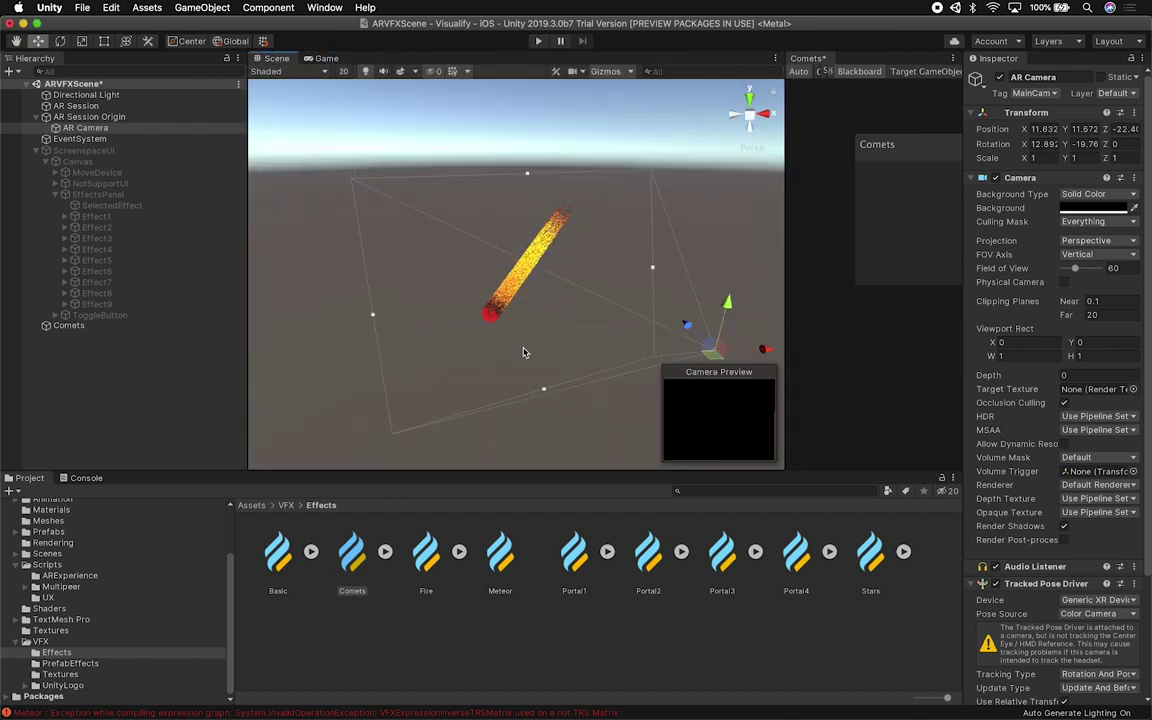
pyautogui.scroll(2, 497, 327)
pyautogui.press('super+shift+f')
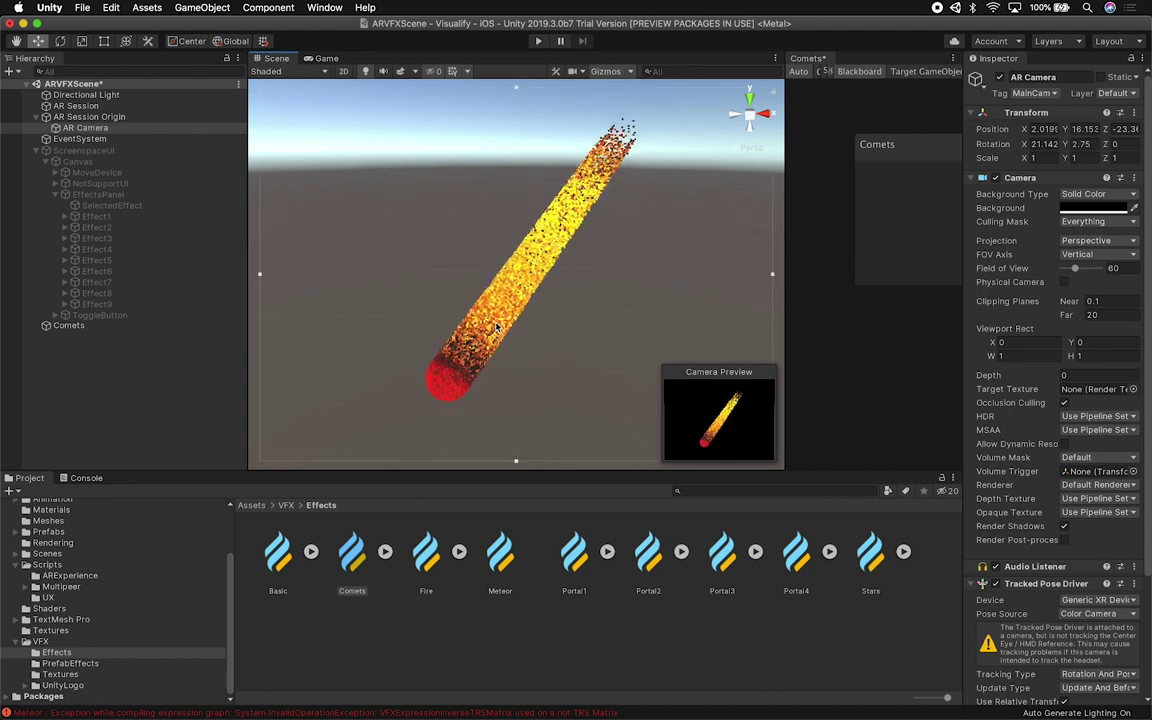
pyautogui.moveTo(497, 327); pyautogui.dragTo(554, 293, button='middle')
pyautogui.scroll(1, 554, 293)
pyautogui.press('super+shift+f')
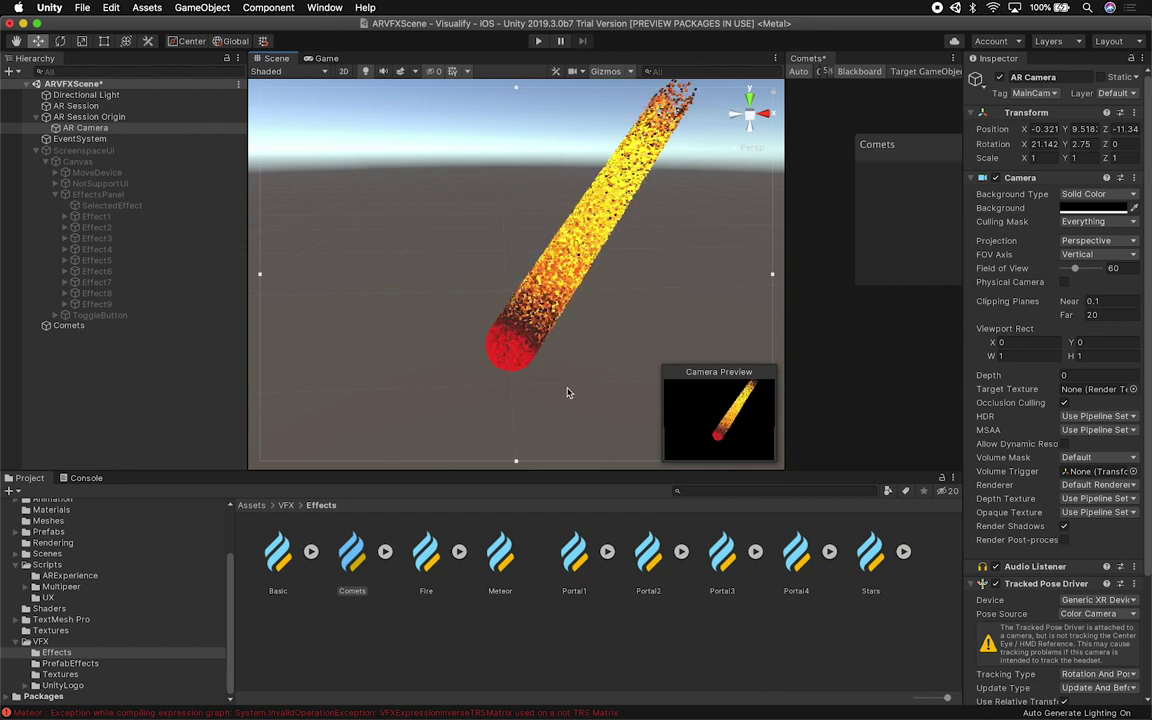
pyautogui.keyDown('alt'); pyautogui.moveTo(545, 388); pyautogui.dragTo(467, 344); pyautogui.keyUp('alt')
pyautogui.scroll(1, 468, 344)
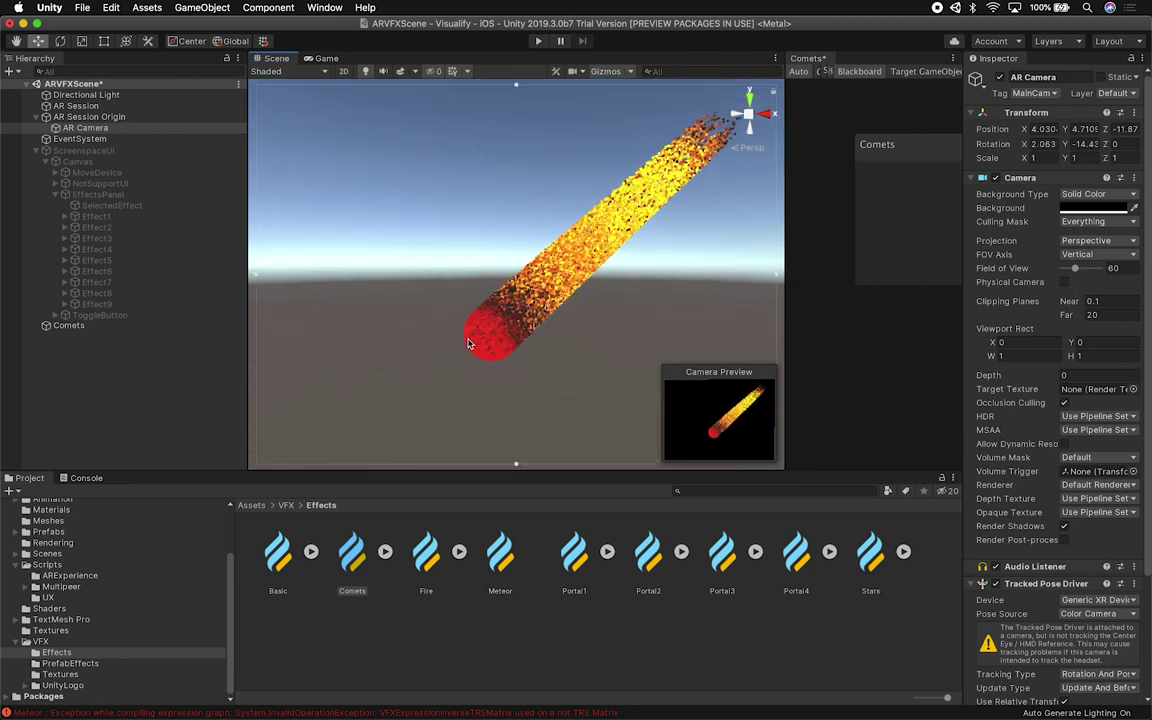
# Capture a screenshot of the comet in the Game view and switch to Photoshop.
pyautogui.click(324, 58)
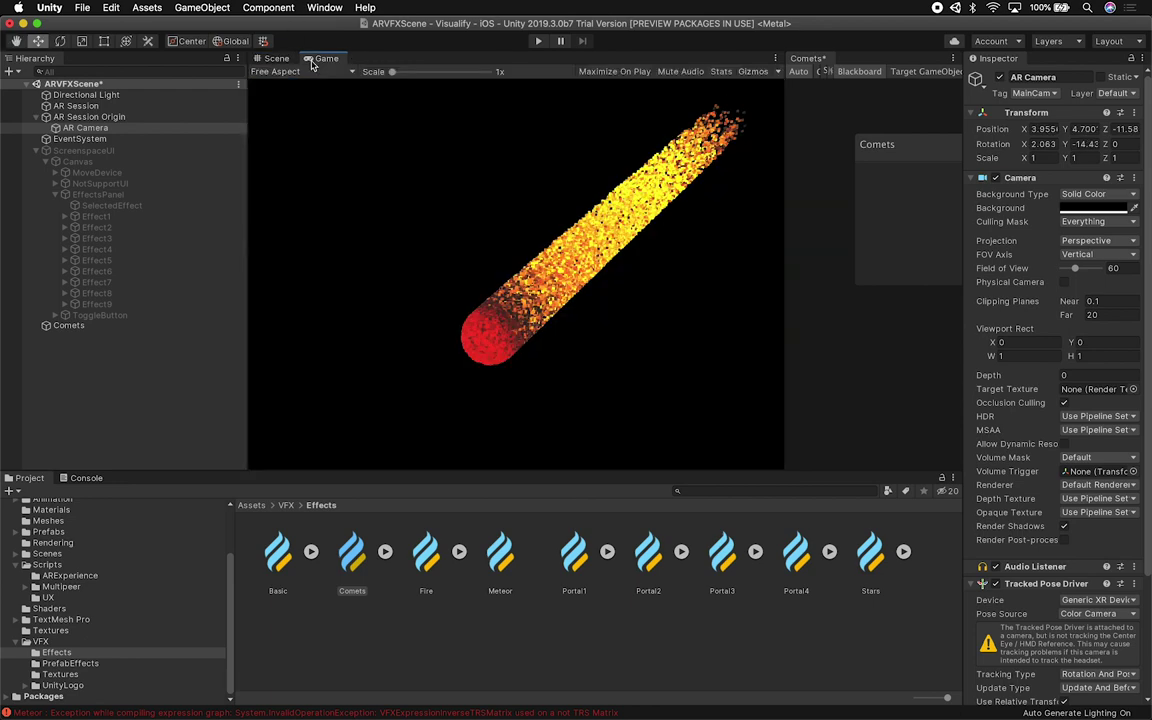
pyautogui.moveTo(297, 85); pyautogui.dragTo(776, 457)
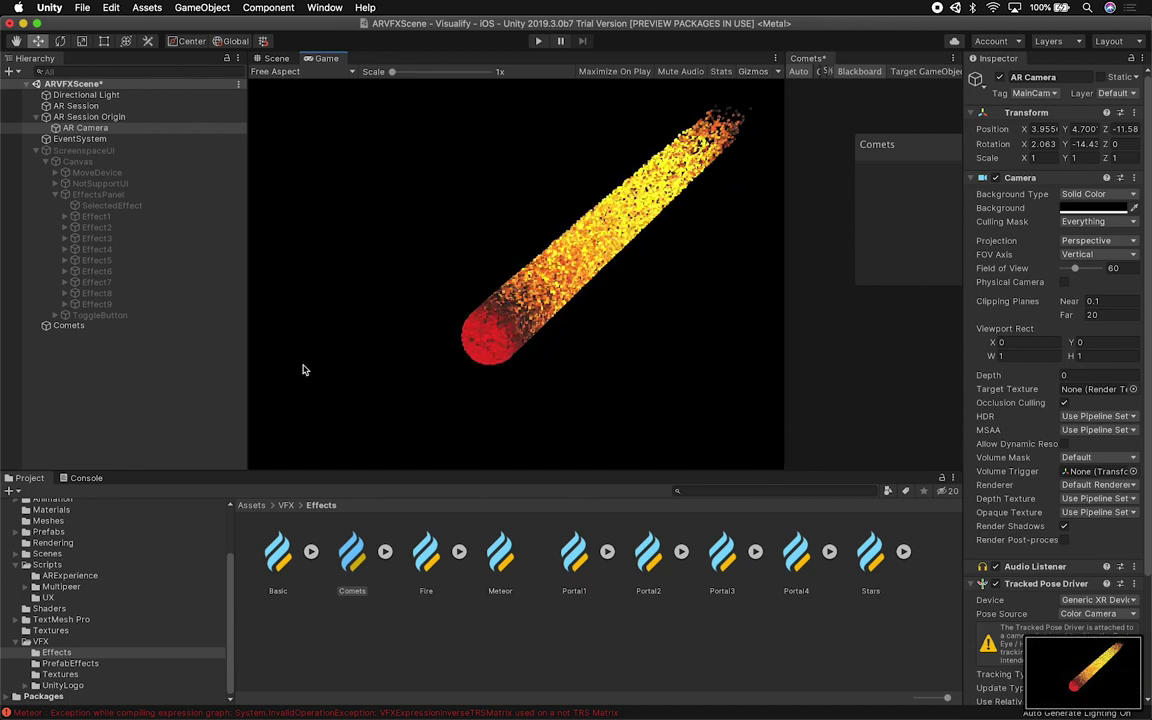
pyautogui.press('super+Tab')
pyautogui.press('super+Tab')
pyautogui.press('super+Tab')
pyautogui.press('super+Tab')
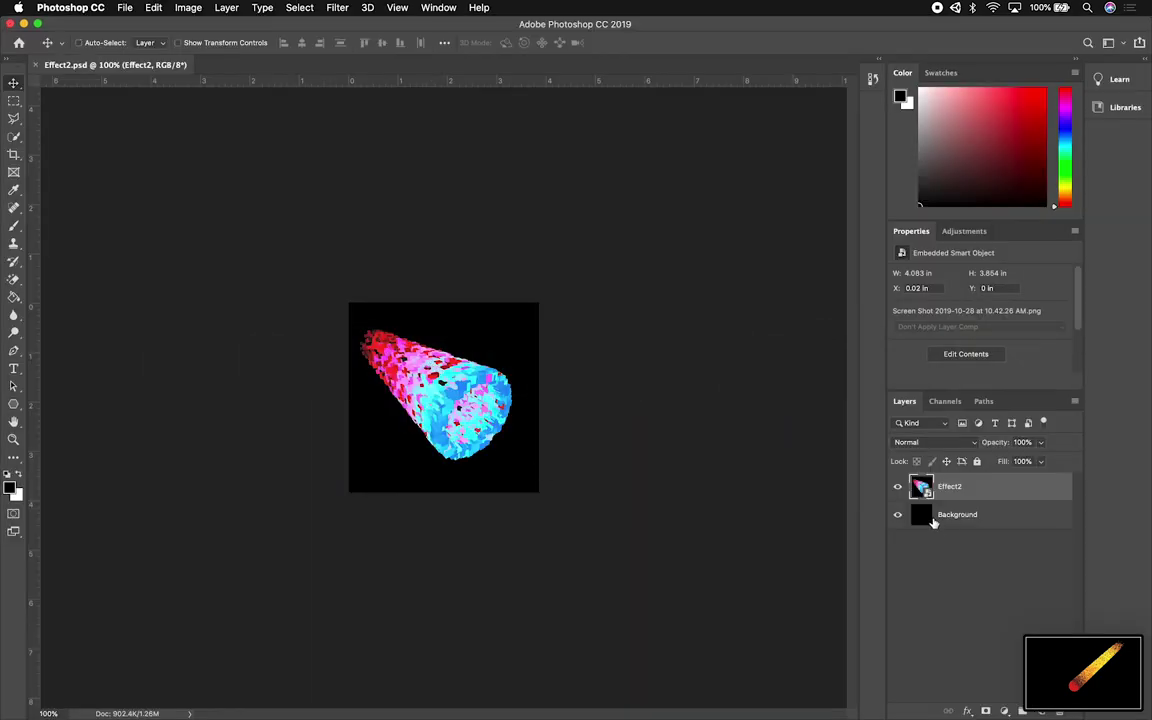
# Bring up the Desktop folder in Finder and place the comet screenshot as a new layer in Effect2.psd.
pyautogui.press('super+Tab')
pyautogui.press('super+Tab')
pyautogui.press('super+Tab')
pyautogui.press('super+Tab')
pyautogui.press('super+shift+Tab')
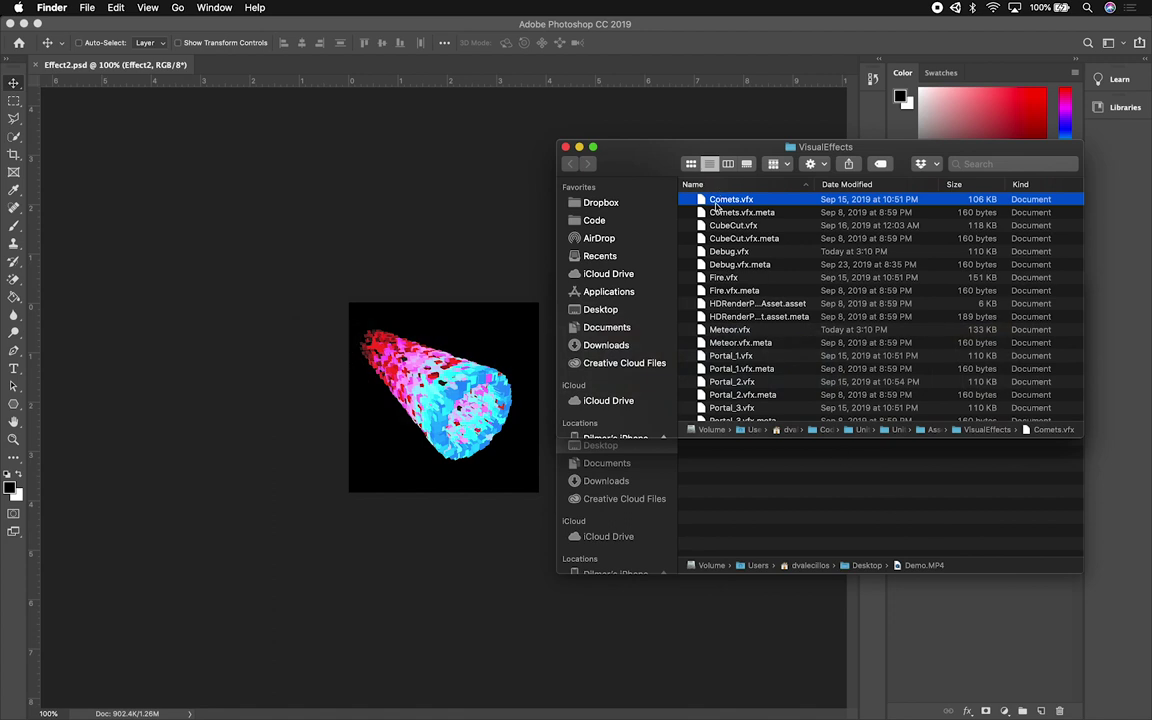
pyautogui.click(733, 518)
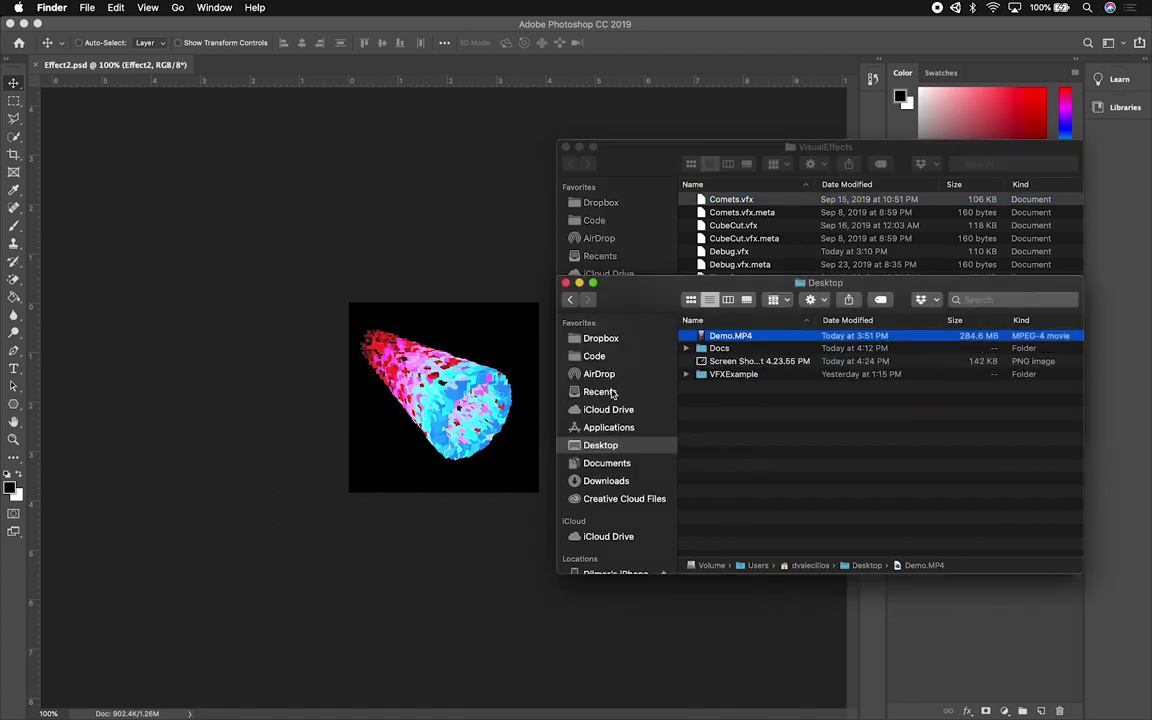
pyautogui.click(757, 422)
pyautogui.moveTo(748, 367); pyautogui.dragTo(483, 419)
pyautogui.press('Return')
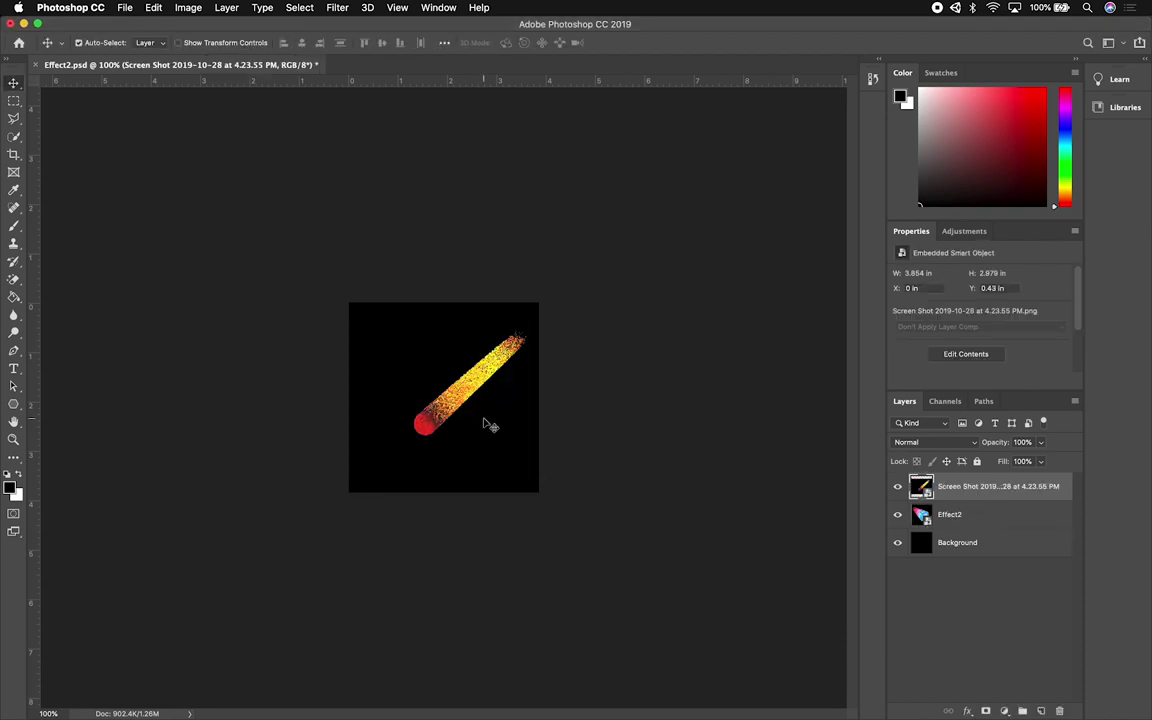
pyautogui.hotkey('ctrl', 't')
pyautogui.moveTo(538, 470); pyautogui.dragTo(584, 504)
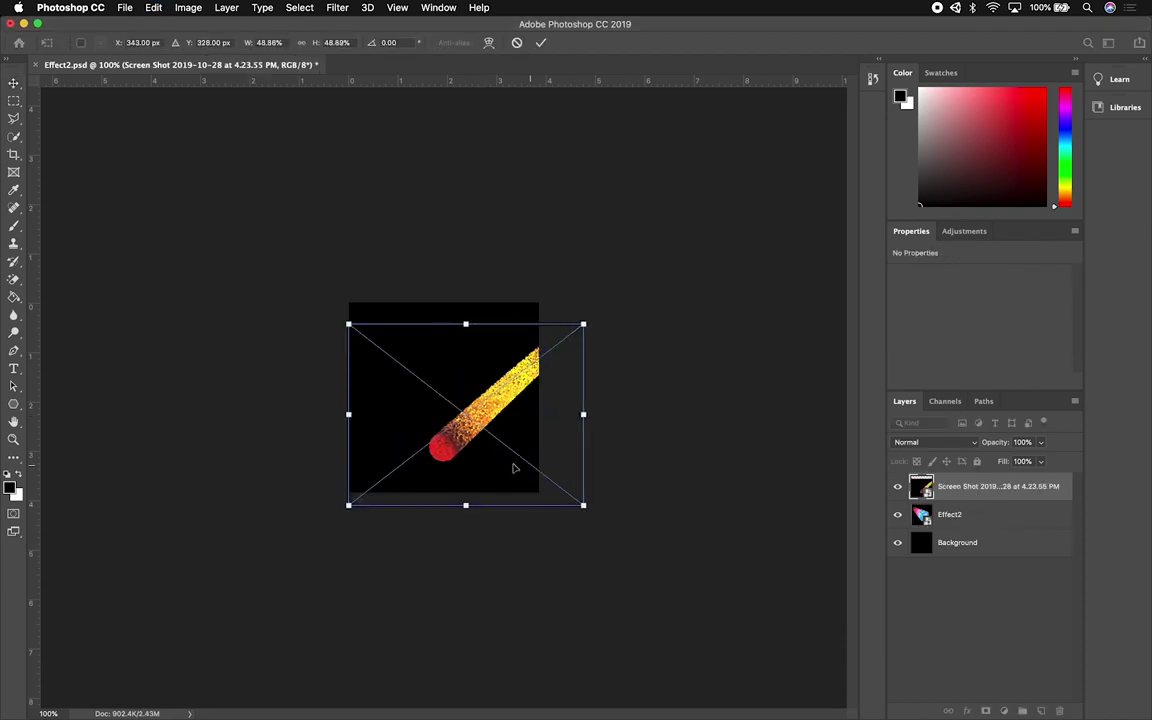
pyautogui.press('Return')
pyautogui.press('super+z')
# Shift the screenshot layer to the left and enlarge it to about 4.74 by 3.66 in so the comet fills the canvas.
pyautogui.moveTo(458, 407); pyautogui.dragTo(423, 406)
pyautogui.press('super+t')
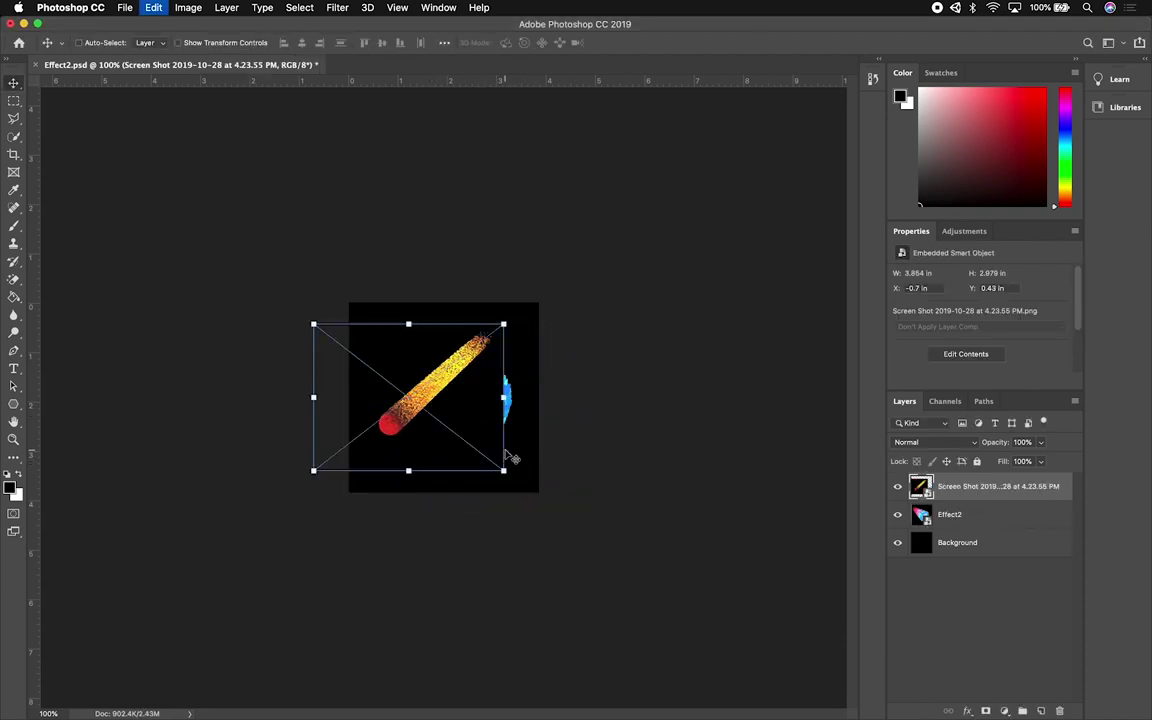
pyautogui.moveTo(506, 475); pyautogui.dragTo(549, 505)
pyautogui.press('Return')
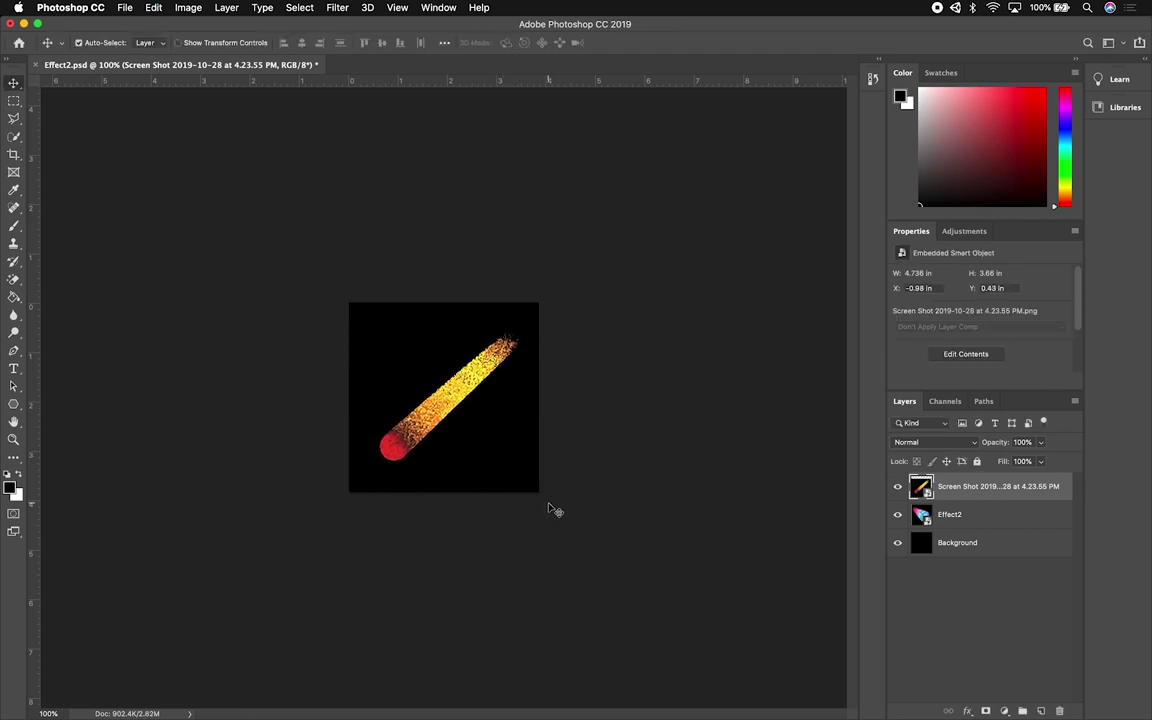
# Rename the screenshot layer as Effect9.
pyautogui.press('Left')
pyautogui.press('Left')
pyautogui.press('Left')
pyautogui.press('Left')
pyautogui.press('Left')
pyautogui.write('Effect9')
pyautogui.press('Return')
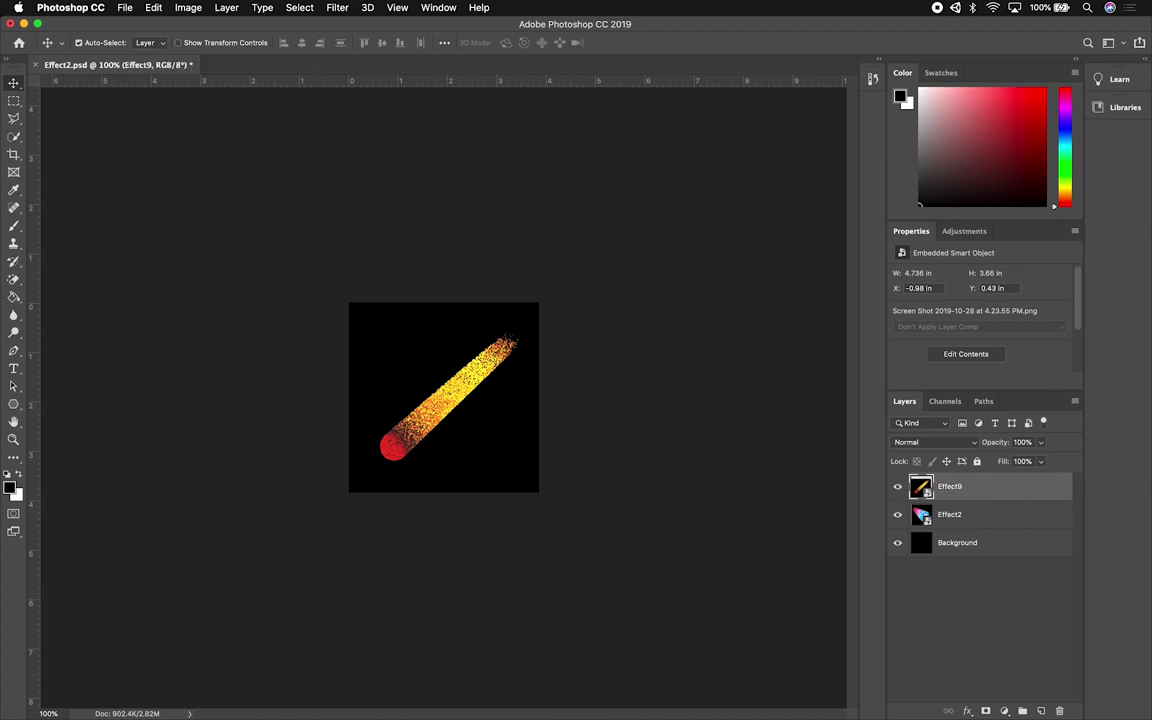
# Delete the Effect2 layer and save the document as a new Photoshop file in the Textures folder.
pyautogui.click(975, 517)
pyautogui.press('Delete')
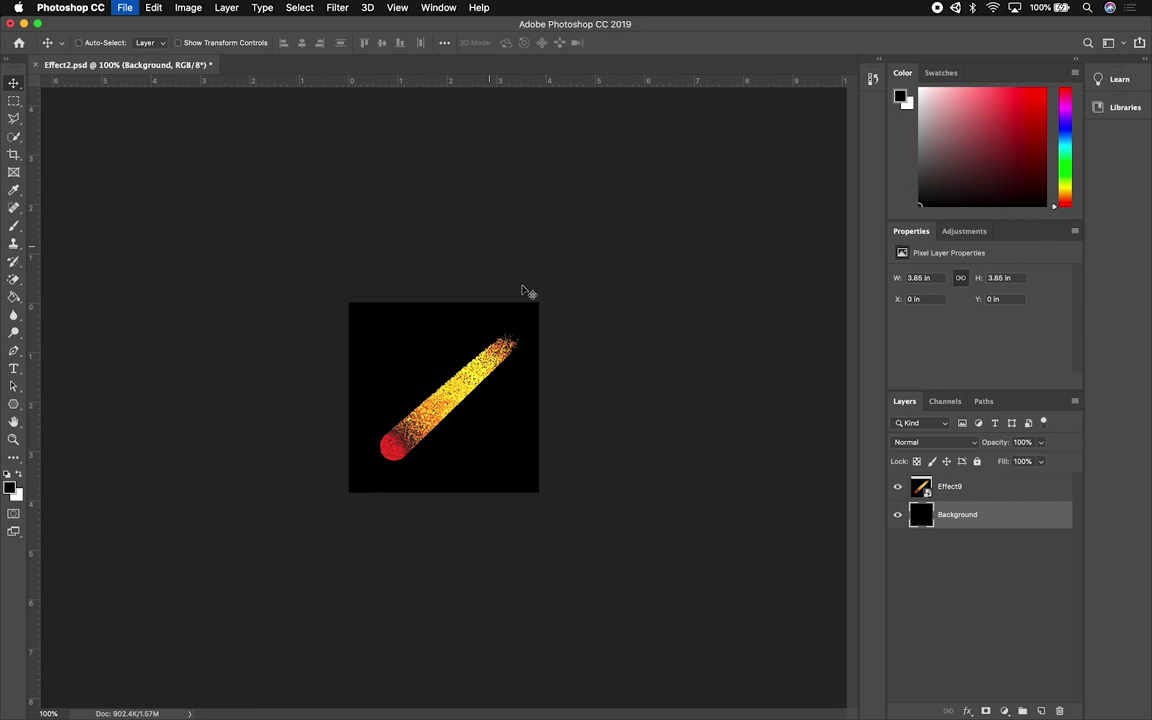
pyautogui.press('super+shift+s')
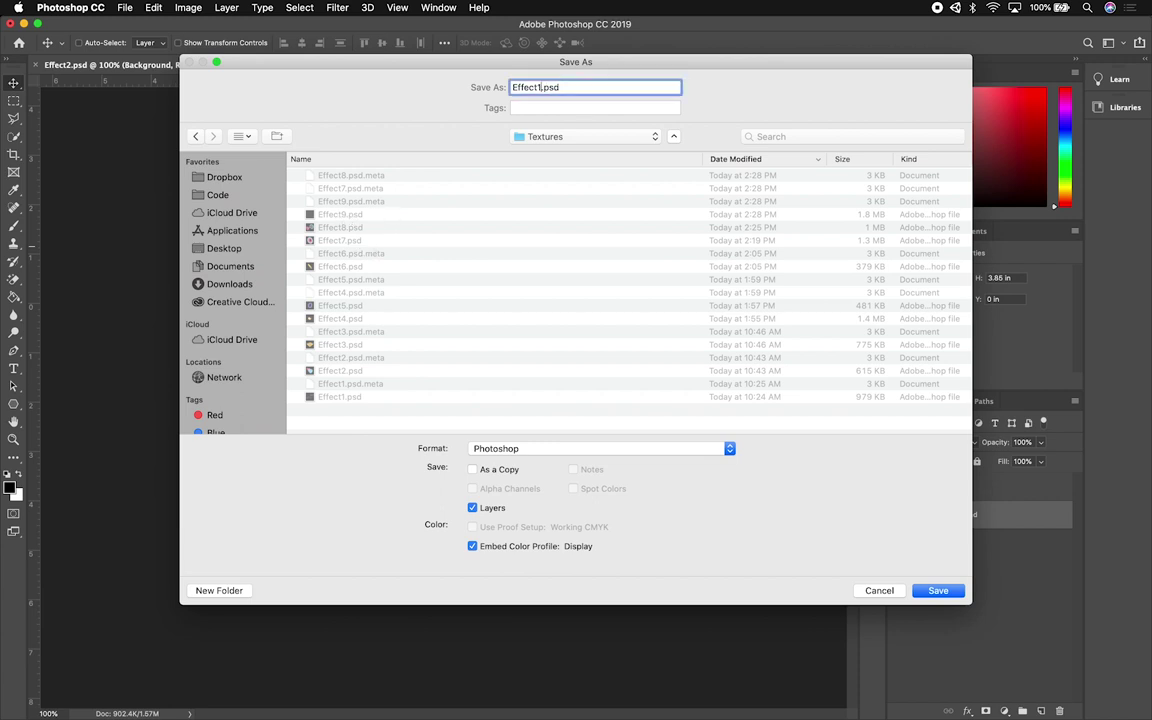
pyautogui.press('Return')
pyautogui.doubleClick(948, 486)
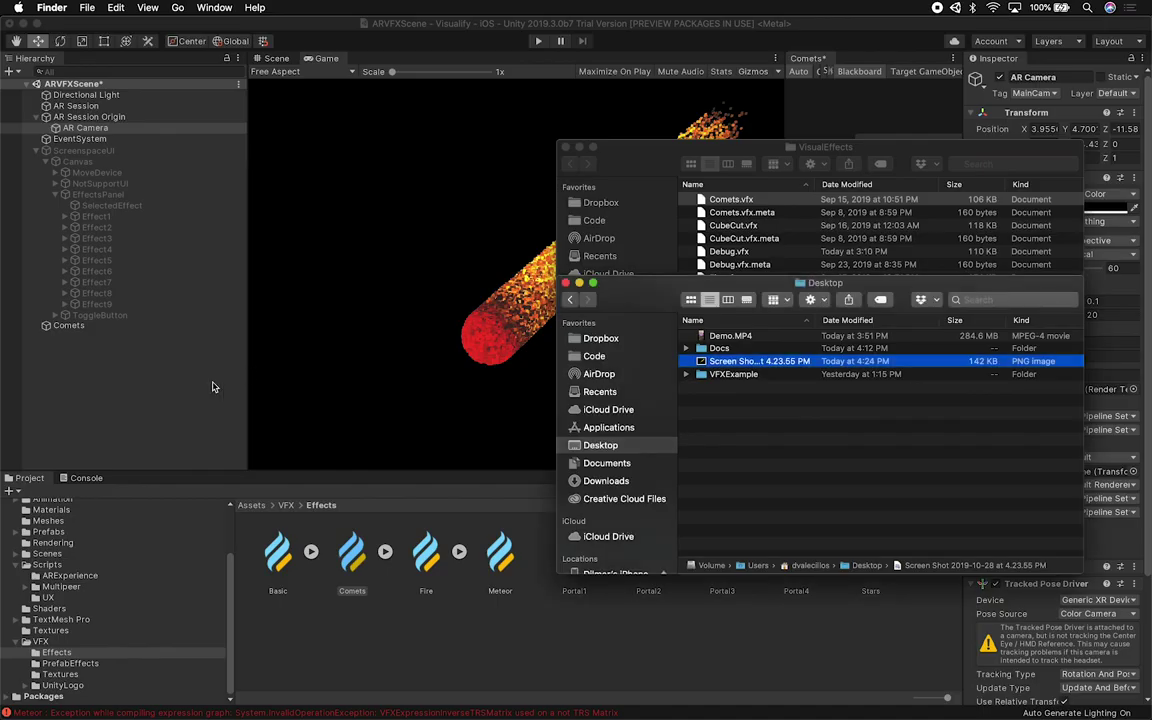
# Switch back to Unity and delete the Comets object from the scene.
pyautogui.click(212, 387)
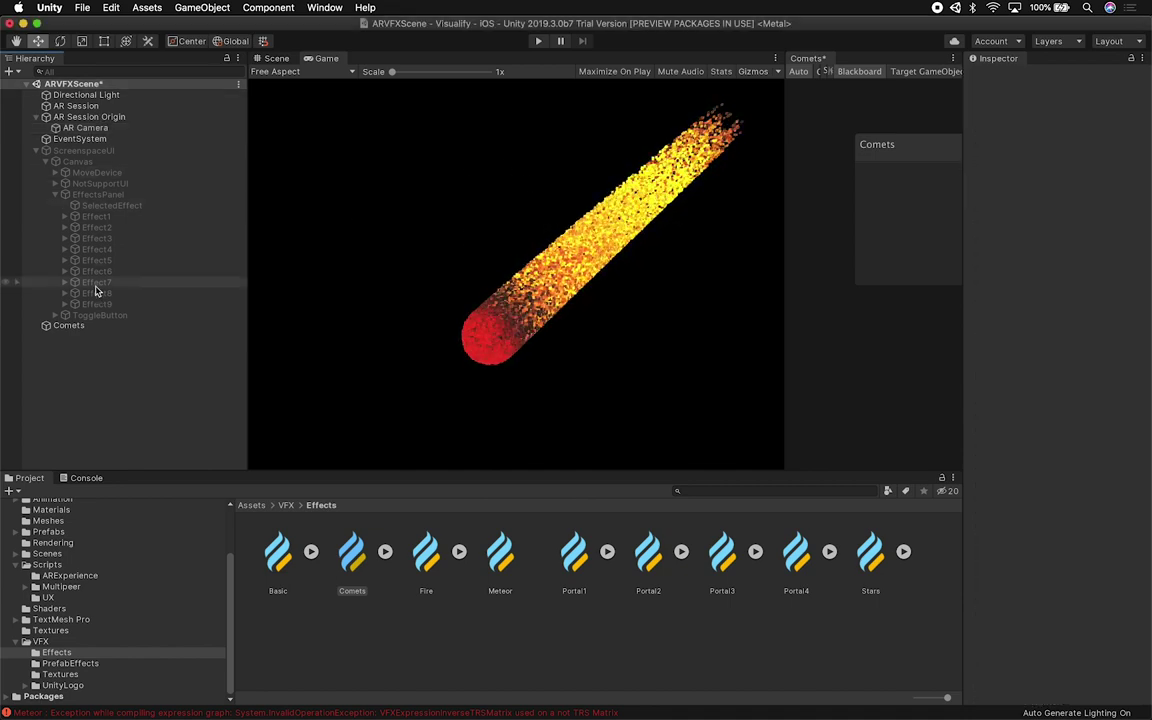
pyautogui.click(68, 326)
pyautogui.press('super+BackSpace')
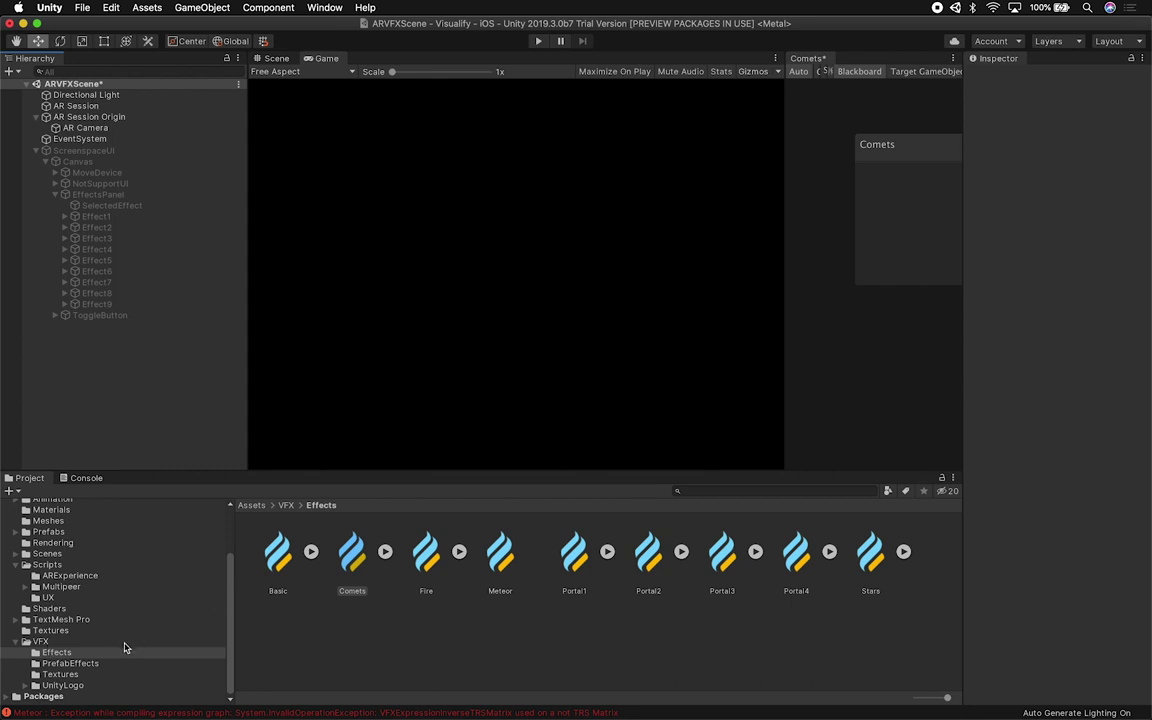
# Add the Default prefab from the PrefabEffects folder to the scene and unpack it completely.
pyautogui.click(70, 663)
pyautogui.moveTo(160, 464); pyautogui.dragTo(103, 342)
pyautogui.click(274, 58)
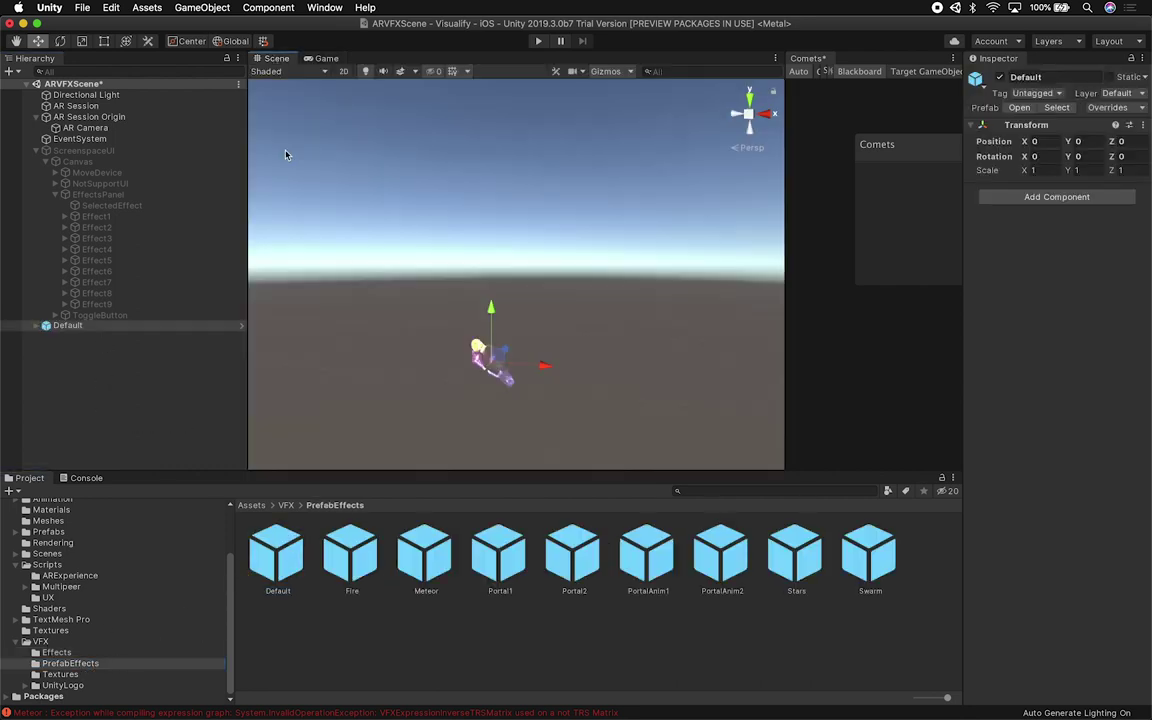
pyautogui.click(37, 326)
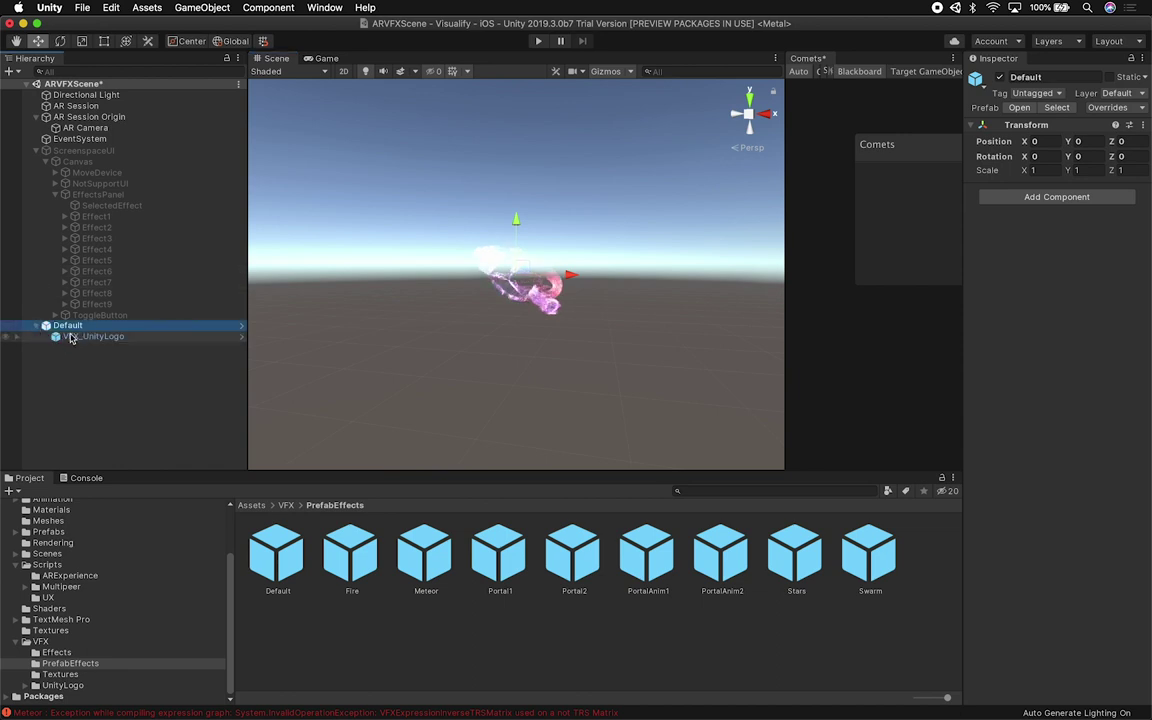
pyautogui.rightClick(78, 326)
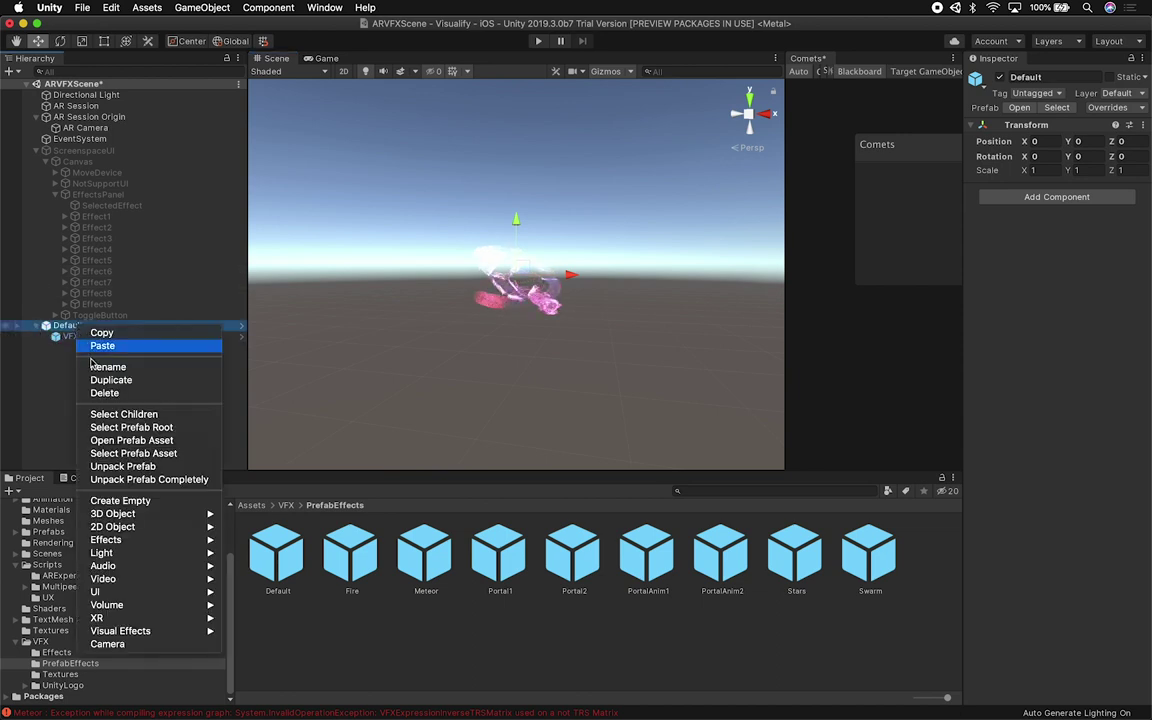
pyautogui.click(130, 480)
# Rename the unpacked Default object as Comet.
pyautogui.click(83, 326)
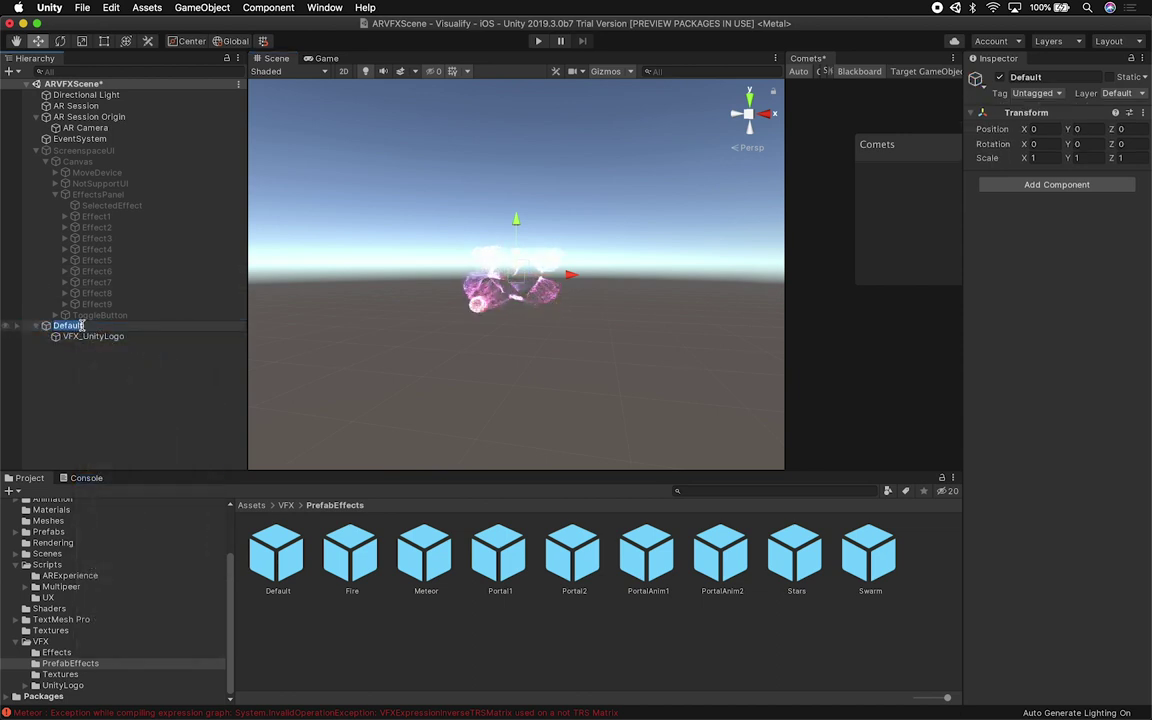
pyautogui.write('Coment')
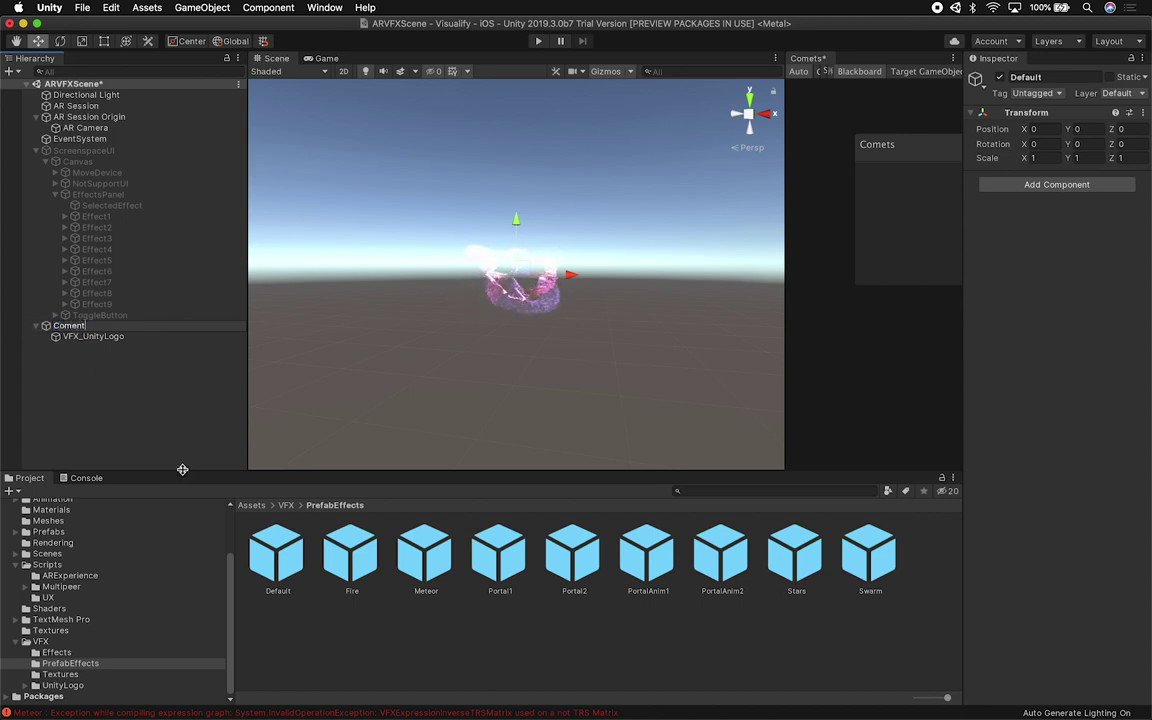
pyautogui.press('Return')
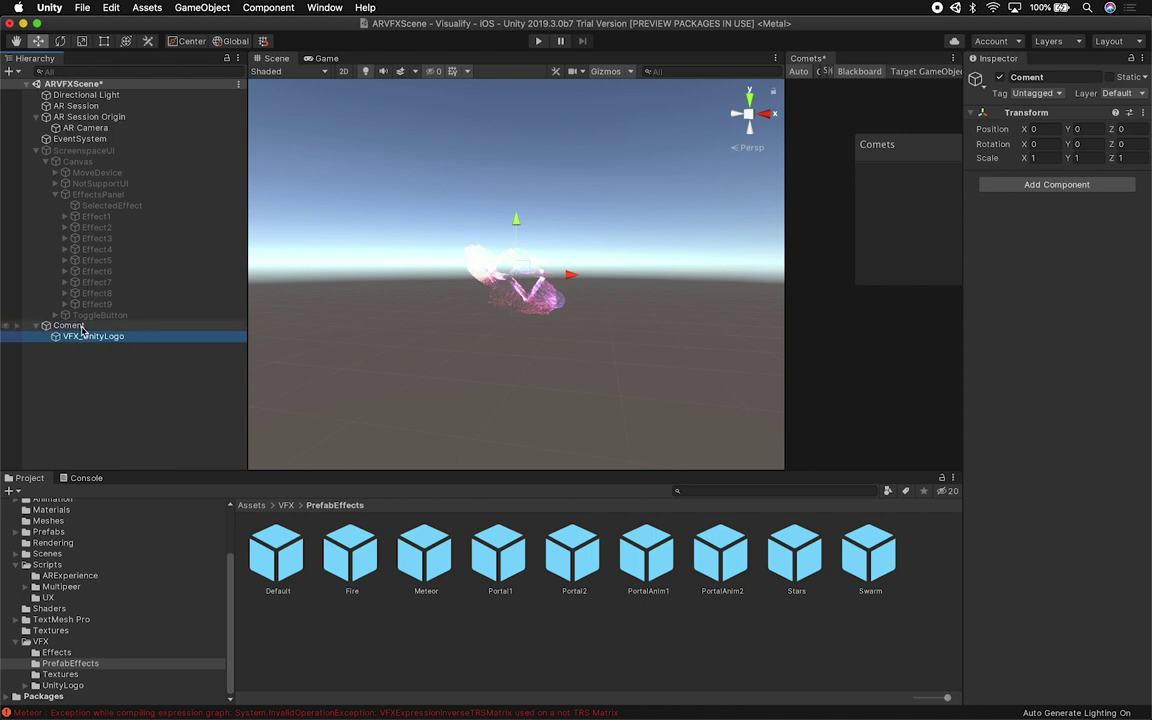
pyautogui.click(85, 327)
pyautogui.click(85, 327)
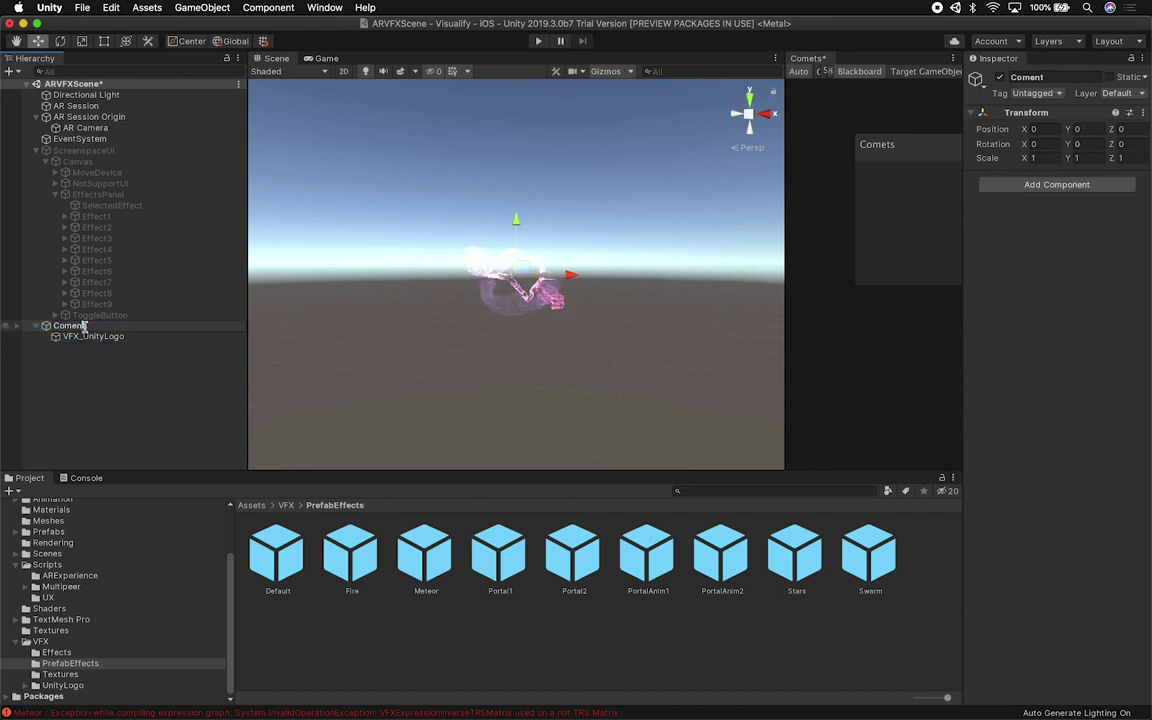
pyautogui.press('Return')
# Rename the VFX_UnityLogo child as VFX and assign Comets as its Visual Effect asset template.
pyautogui.click(93, 337)
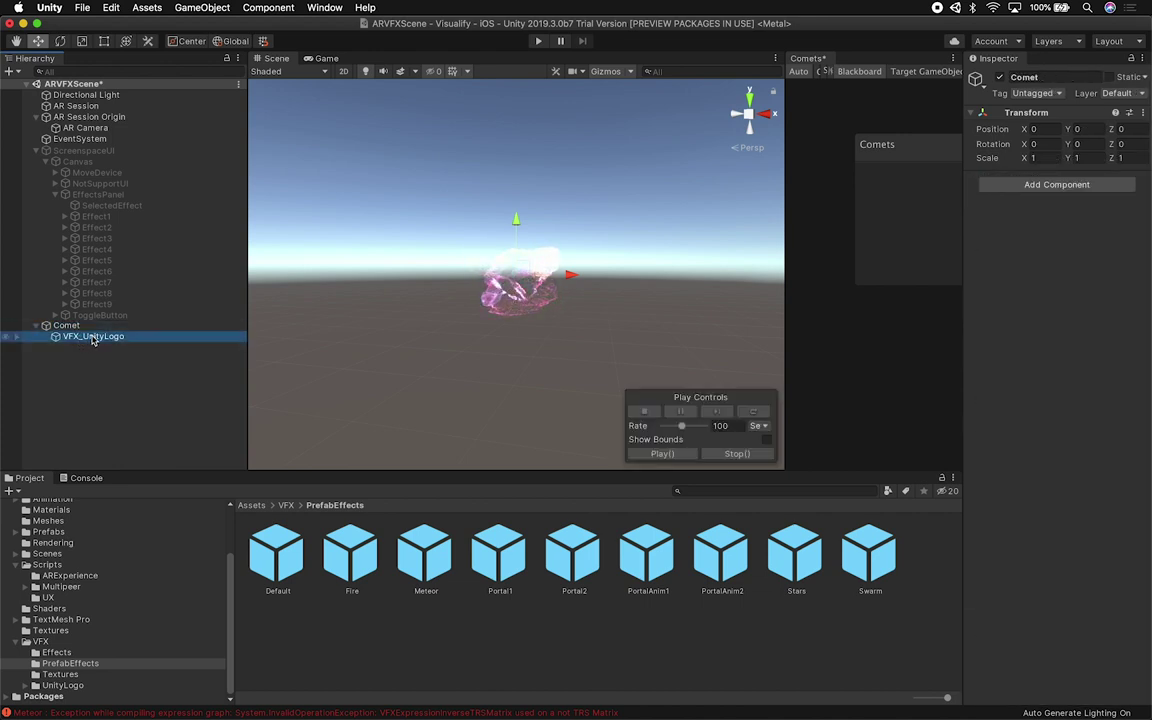
pyautogui.write('VFX')
pyautogui.press('Return')
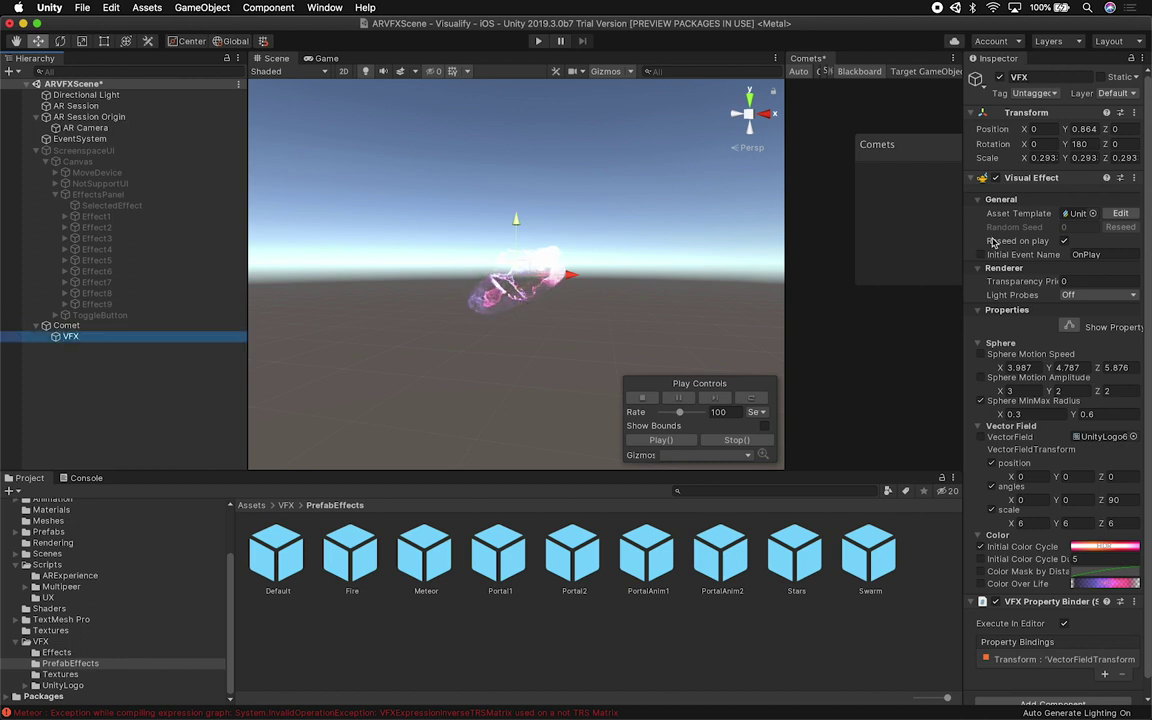
pyautogui.click(1092, 214)
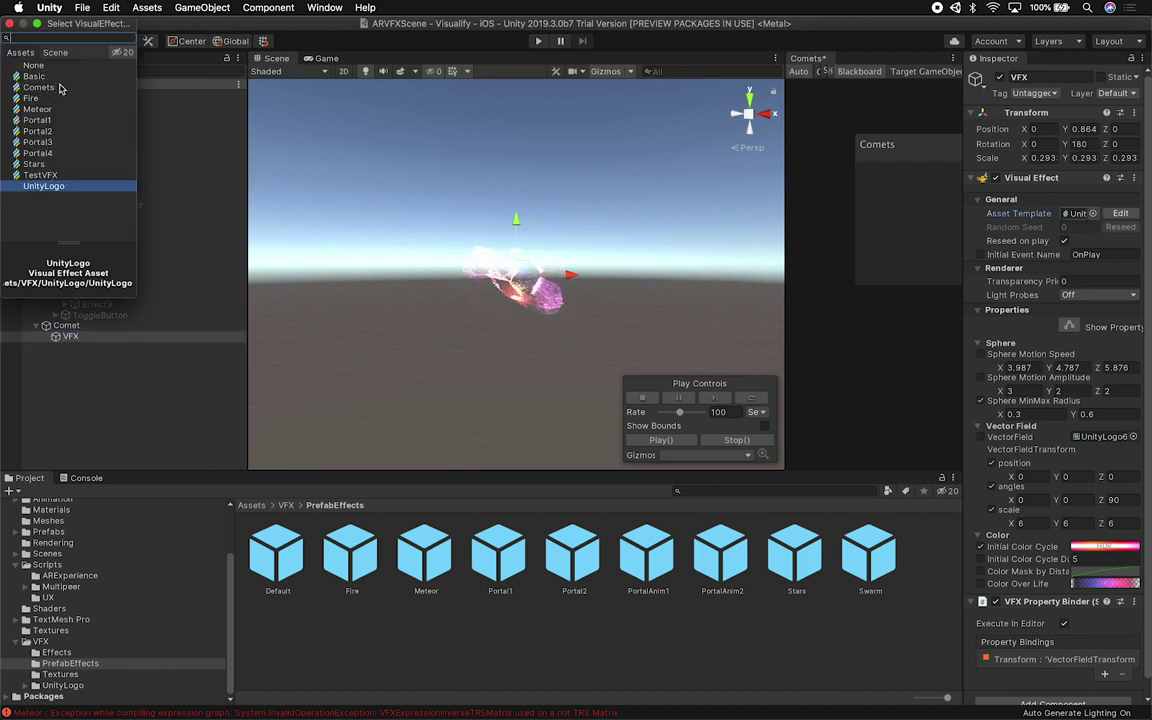
pyautogui.click(40, 88)
pyautogui.doubleClick(60, 93)
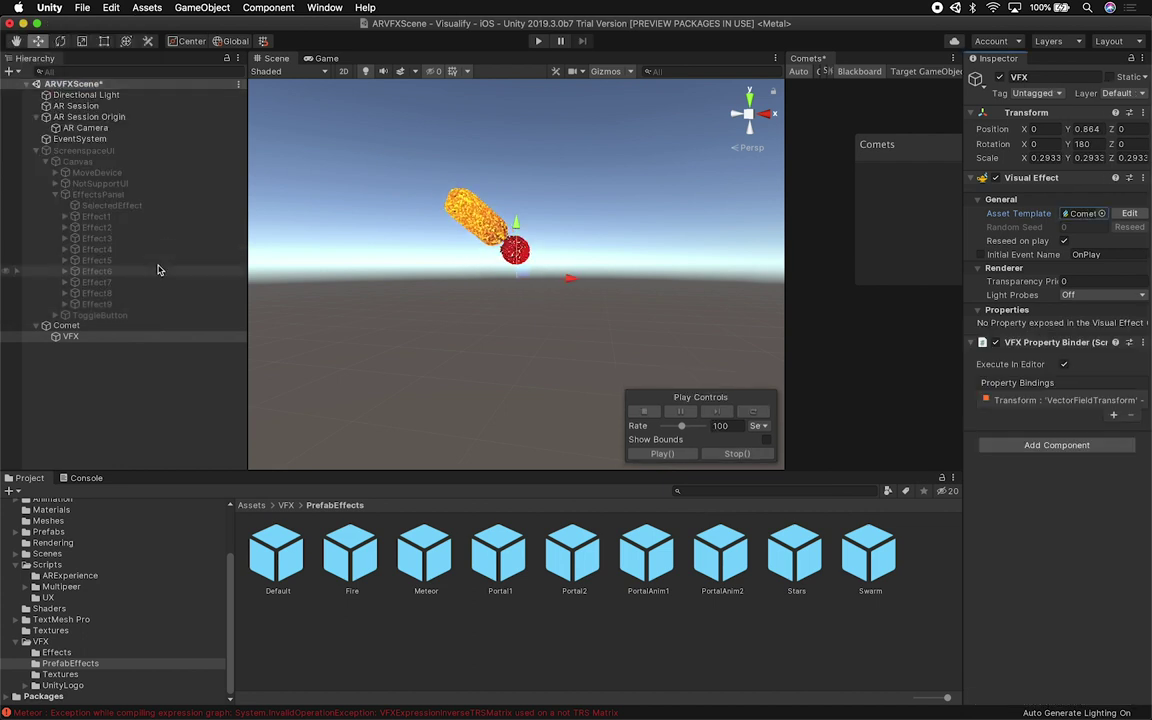
# Set the VFX object's Y rotation and Y position to 0.
pyautogui.click(1088, 144)
pyautogui.write('0')
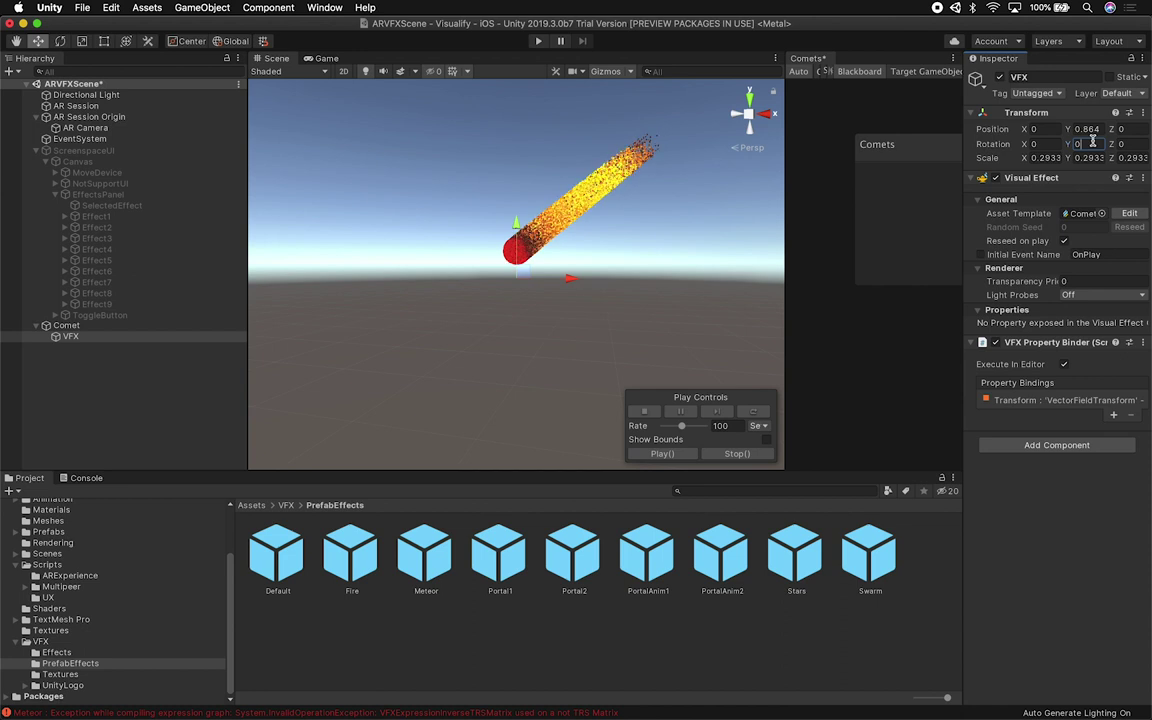
pyautogui.click(1088, 129)
pyautogui.write('0')
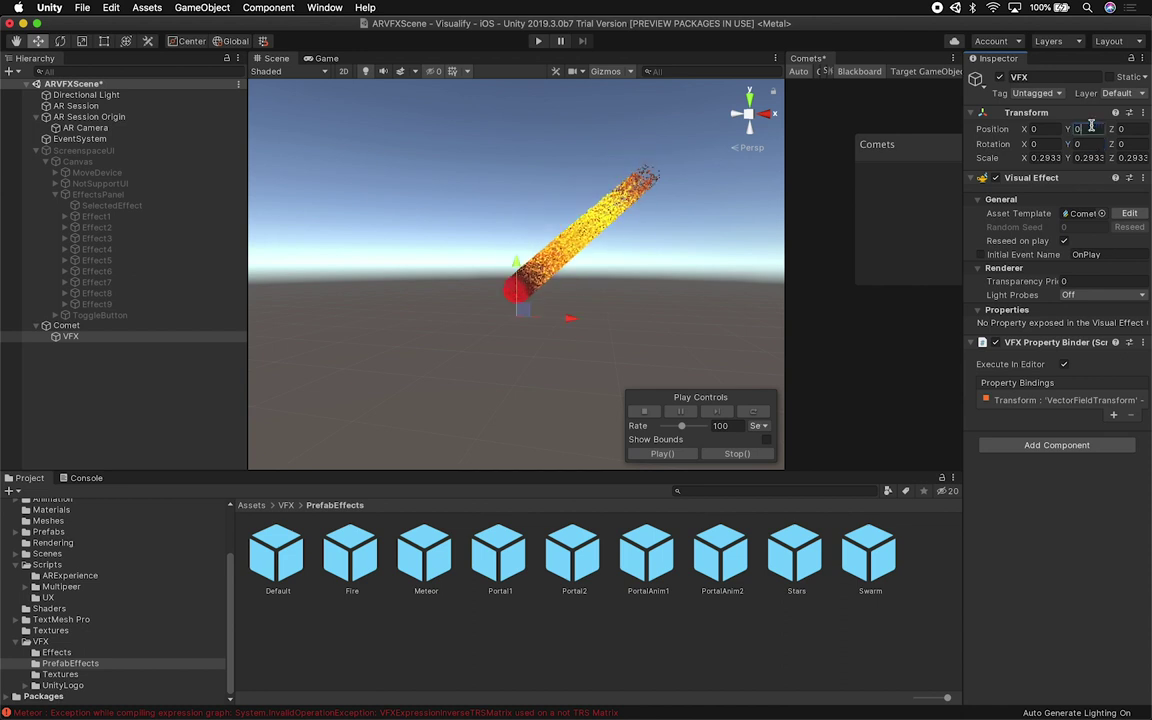
# Set the VFX object's scale to 1 on the X, Y and Z axes.
pyautogui.click(108, 328)
pyautogui.click(106, 337)
pyautogui.click(1054, 160)
pyautogui.write('1')
pyautogui.click(1093, 158)
pyautogui.write('1')
pyautogui.click(1125, 156)
pyautogui.write('1')
# Set the parent Comet object's scale to 0.5 on the X, Y and Z axes.
pyautogui.click(70, 327)
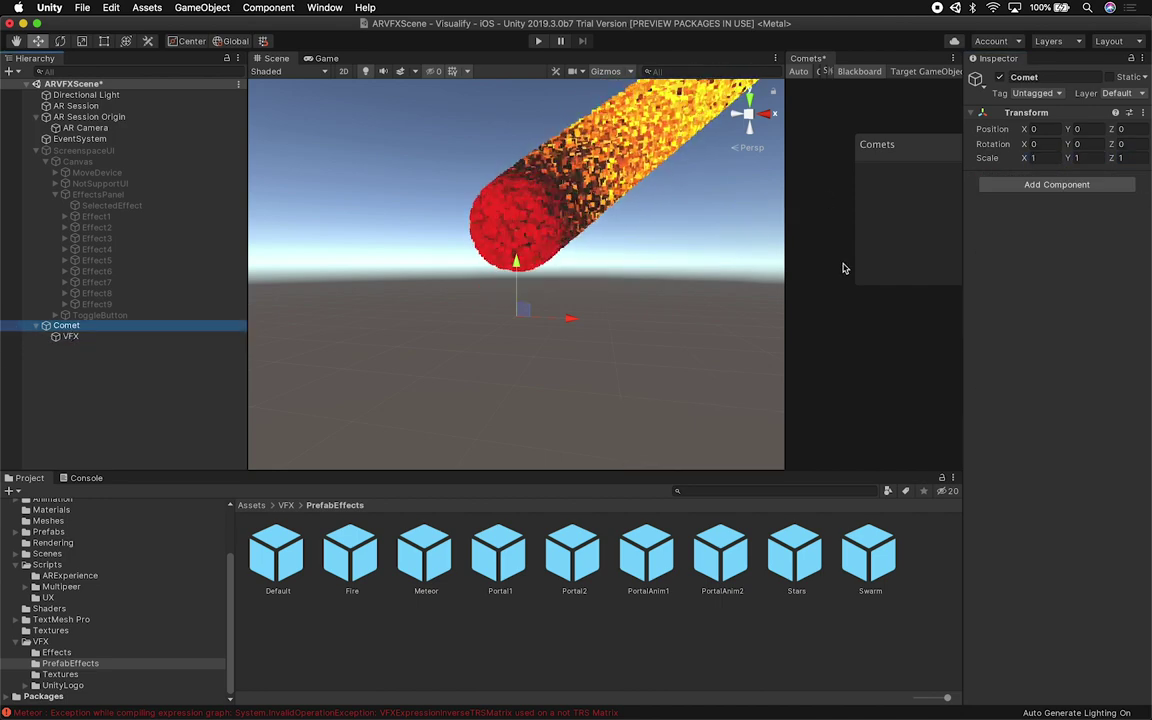
pyautogui.click(1046, 158)
pyautogui.write('0.5')
pyautogui.press('Tab')
pyautogui.write('0.5')
pyautogui.press('Tab')
pyautogui.write('0.5')
# Place the Fire prefab in the scene near the comet and view the two effects together.
pyautogui.moveTo(352, 570); pyautogui.dragTo(528, 320)
pyautogui.keyDown('alt'); pyautogui.moveTo(528, 320); pyautogui.dragTo(226, 216); pyautogui.keyUp('alt')
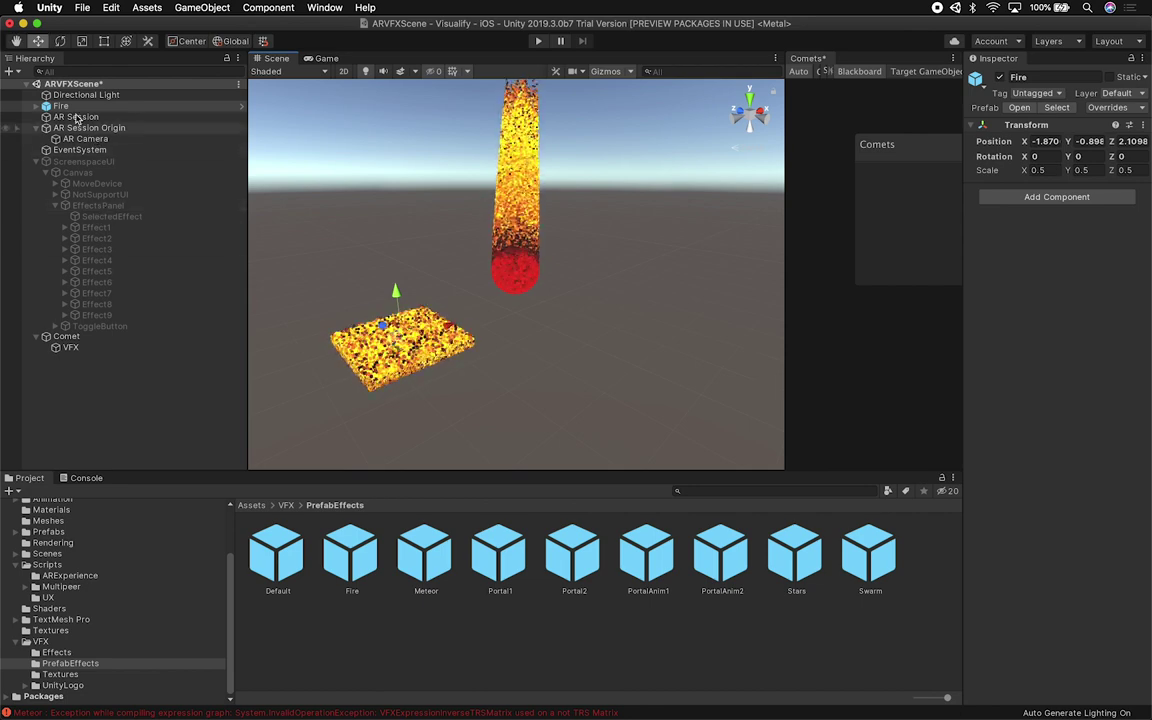
# Delete the Fire object from the scene and save the Comet object as a prefab in the PrefabEffects folder.
pyautogui.press('super+BackSpace')
pyautogui.click(66, 326)
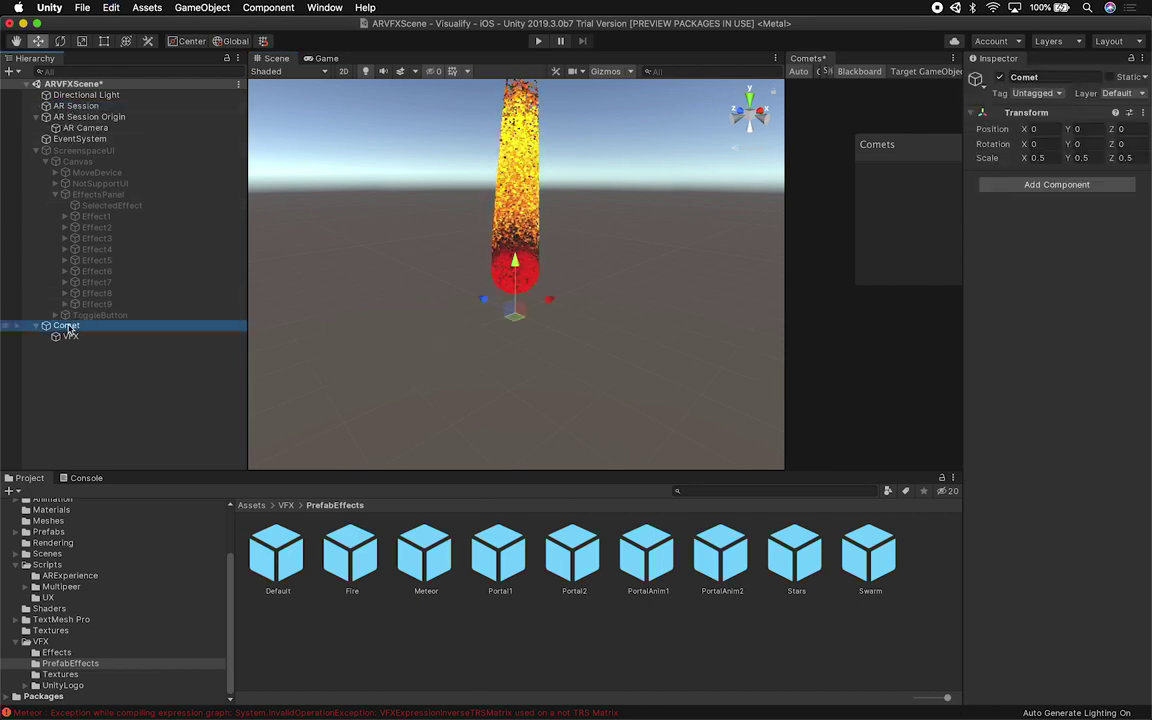
pyautogui.moveTo(73, 328); pyautogui.dragTo(329, 634)
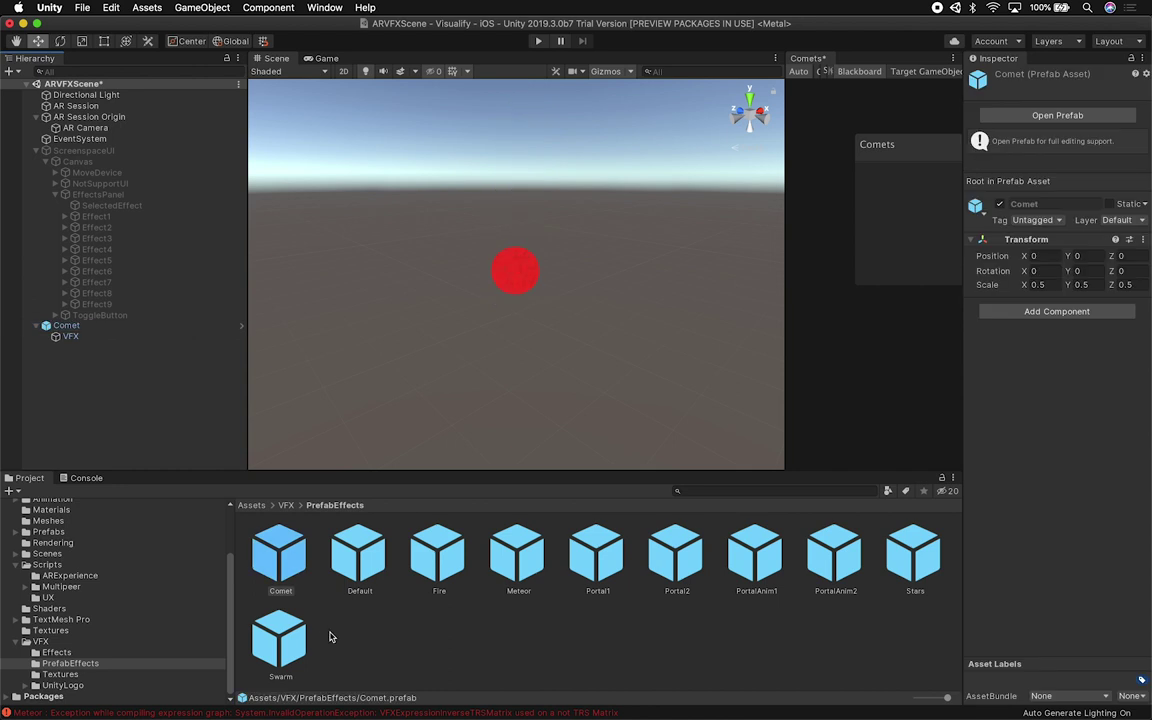
# Delete the Comet instance from the scene and activate the ScreenspaceUI object.
pyautogui.click(110, 328)
pyautogui.press('super+BackSpace')
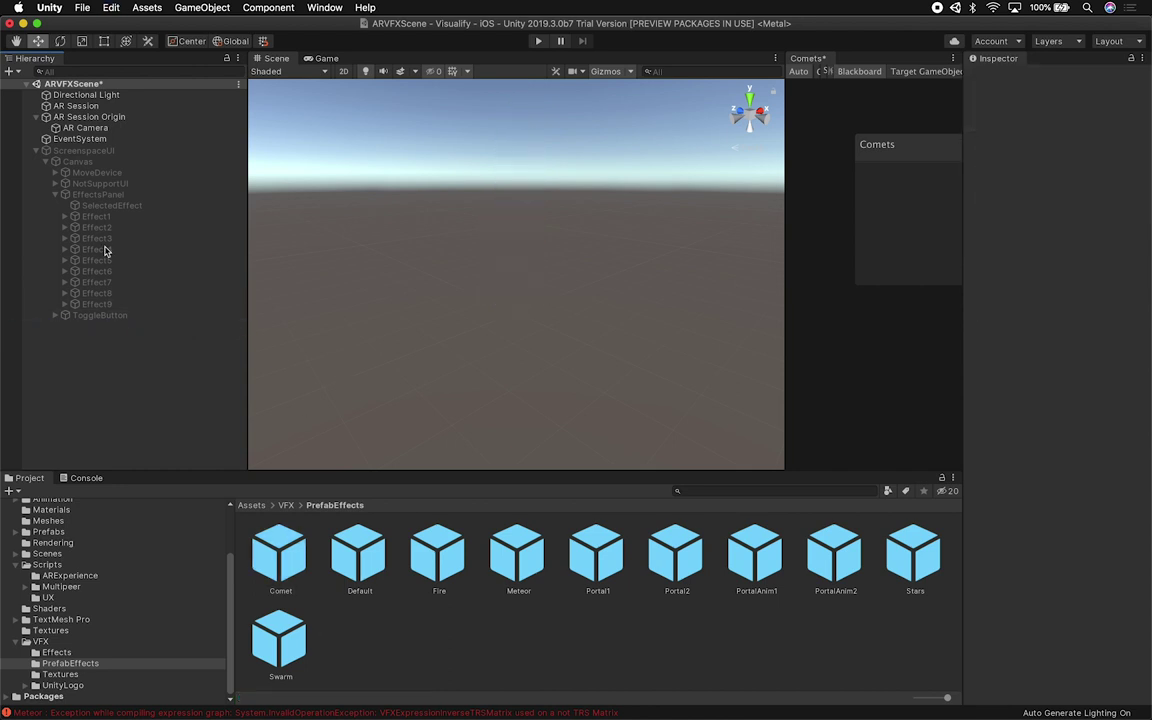
pyautogui.click(78, 150)
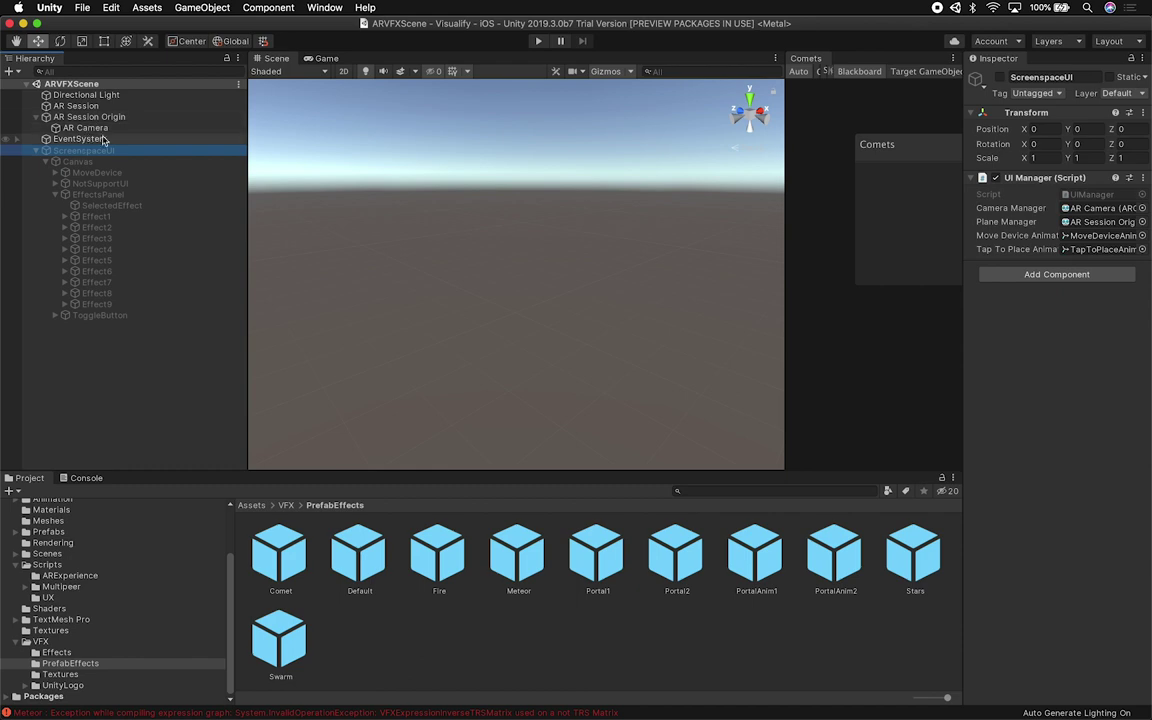
pyautogui.click(1000, 78)
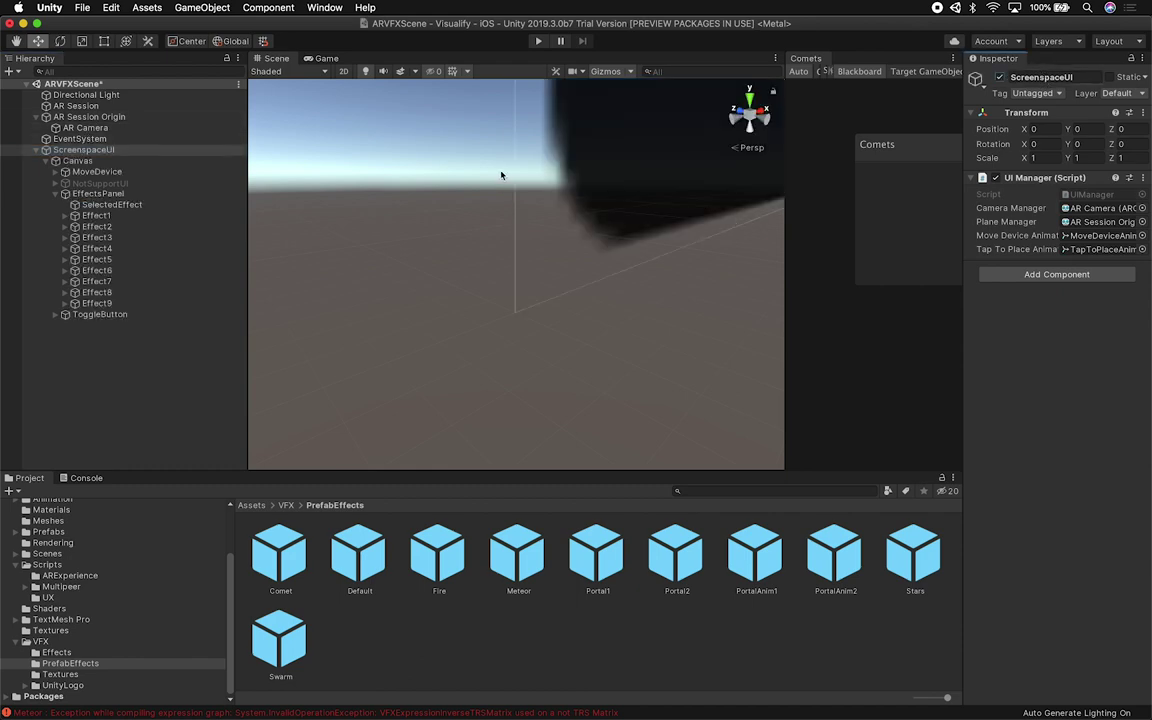
# Select Effect9 and preview the effects panel in the Game view at iPhone X/XS 2436x1125 Portrait.
pyautogui.doubleClick(97, 303)
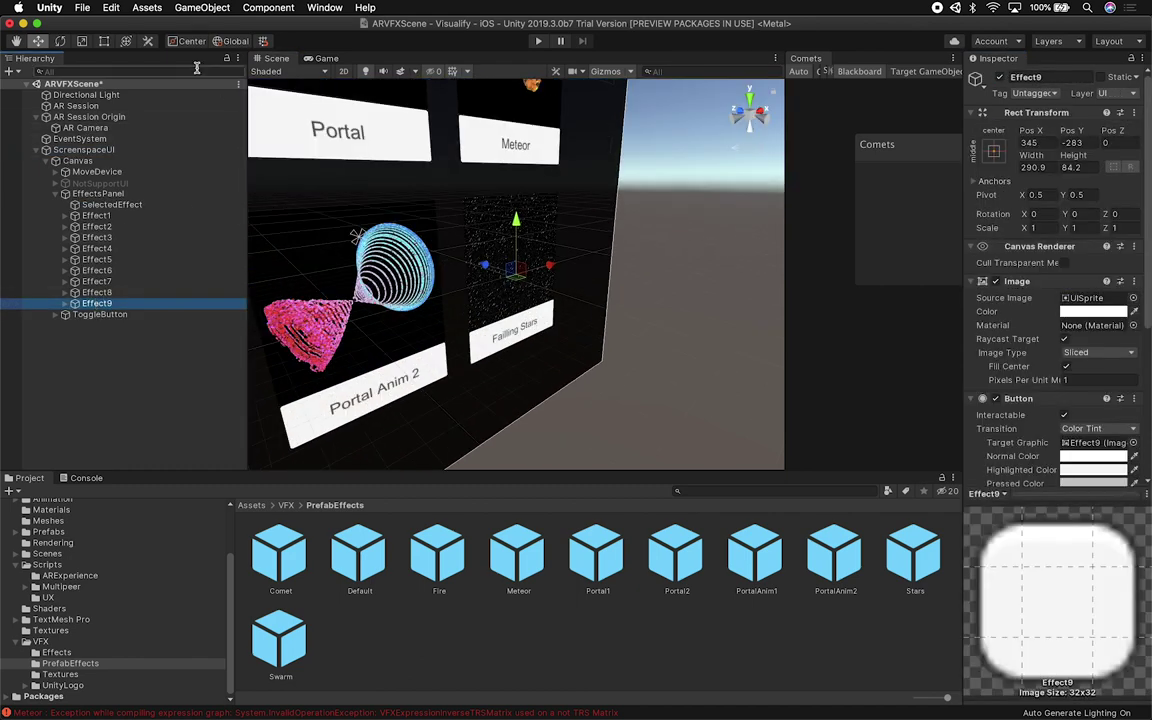
pyautogui.click(322, 58)
pyautogui.click(275, 71)
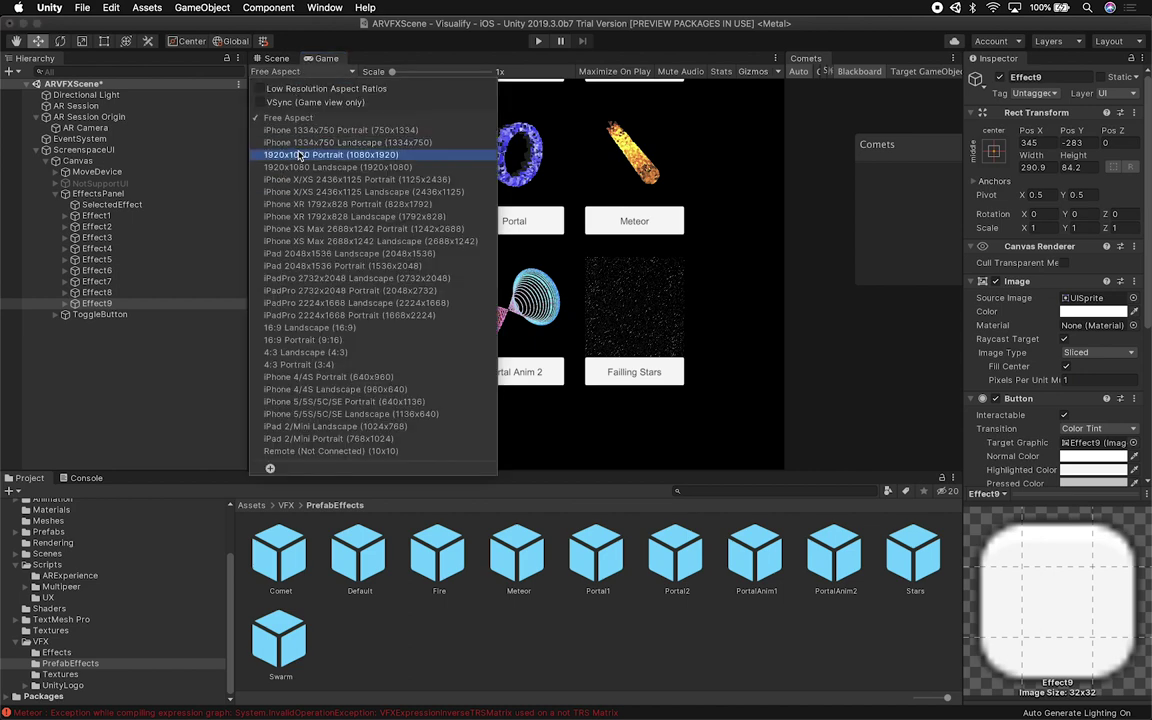
pyautogui.click(298, 180)
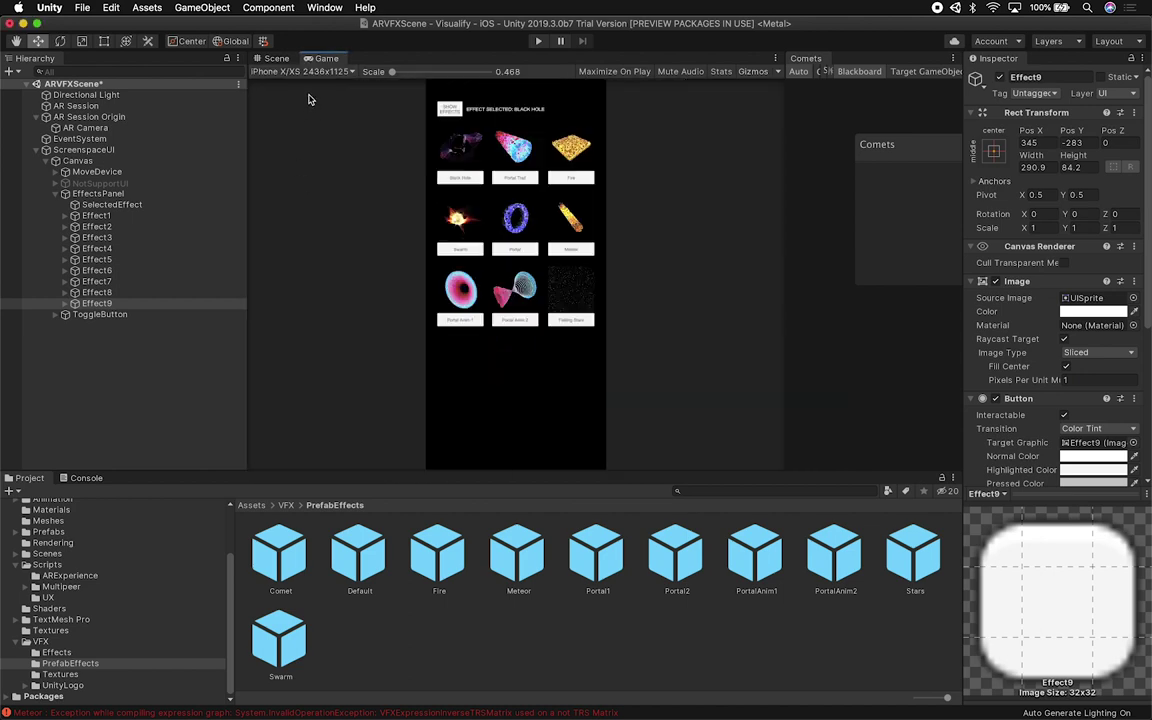
# Return to the Scene view, switch it to 2D mode and frame the Effect9 button.
pyautogui.click(274, 58)
pyautogui.press('f')
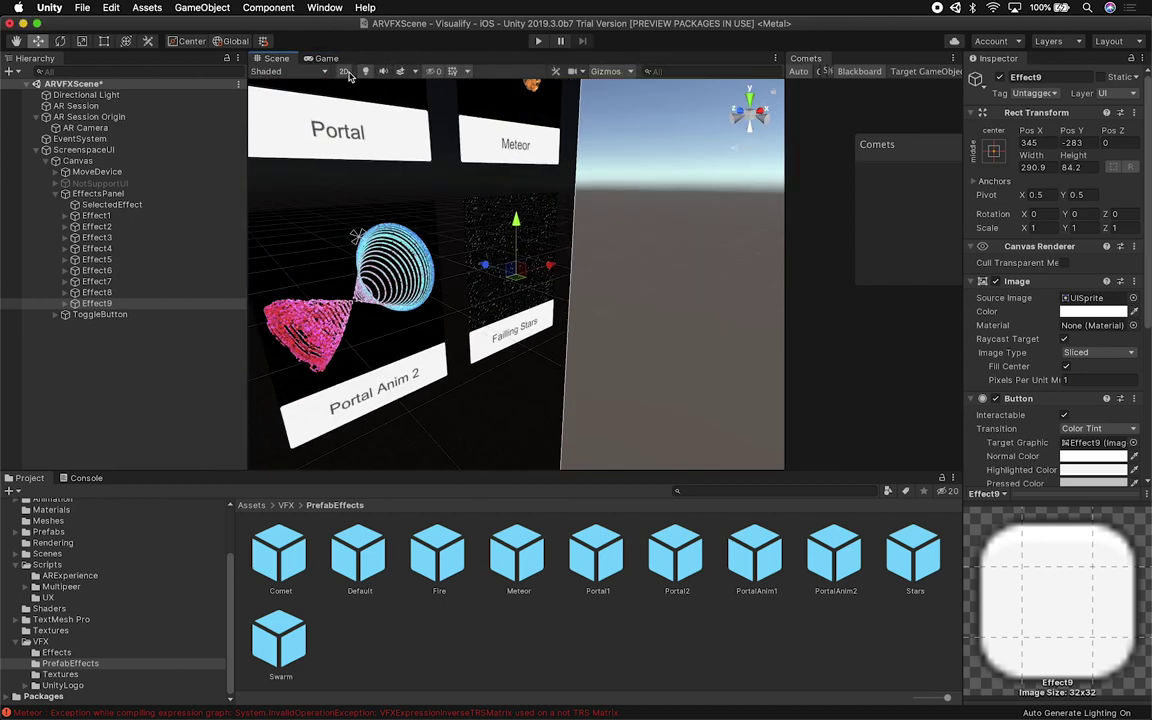
pyautogui.click(343, 71)
pyautogui.press('f')
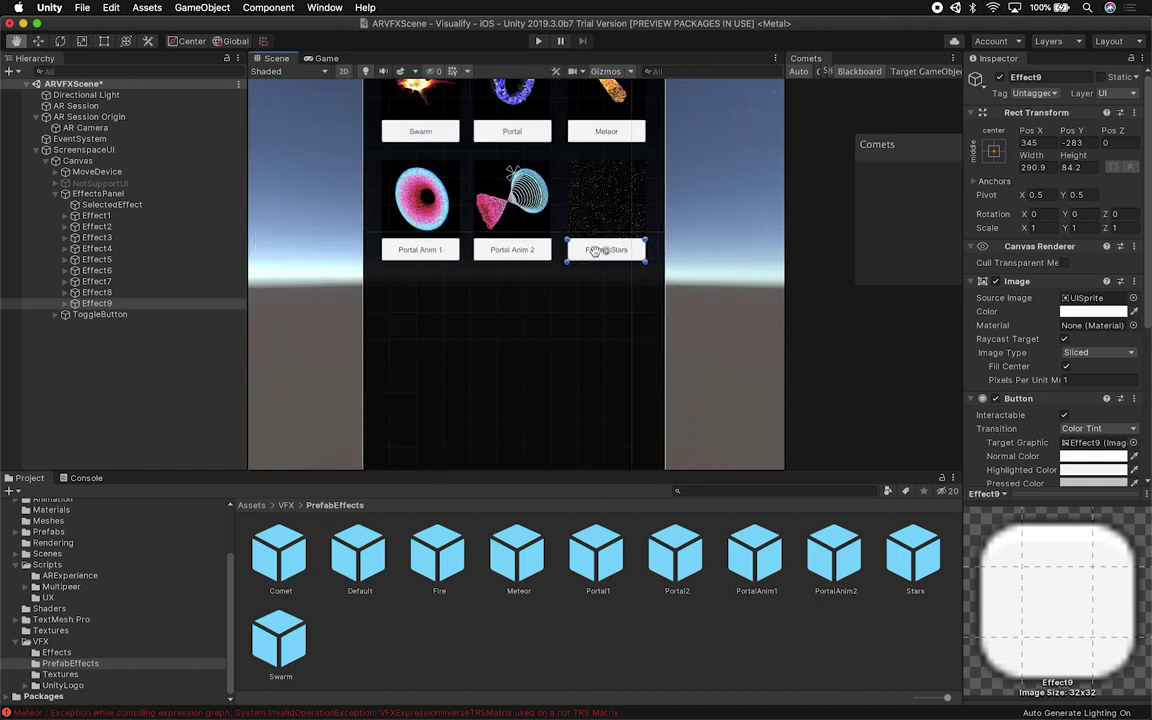
# Duplicate the Effect7 button and move the copy straight down below Portal Anim 1, to a Y position of about -722.
pyautogui.click(105, 294)
pyautogui.click(111, 284)
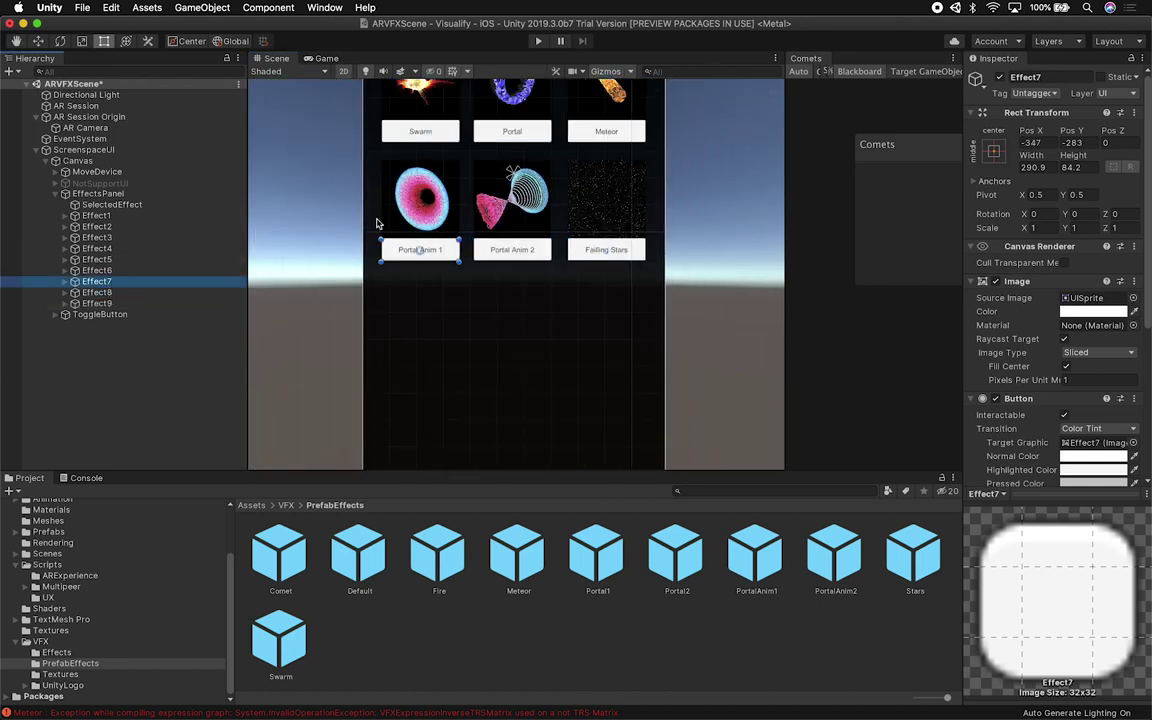
pyautogui.press('super+d')
pyautogui.press('w')
pyautogui.moveTo(420, 160); pyautogui.dragTo(420, 277)
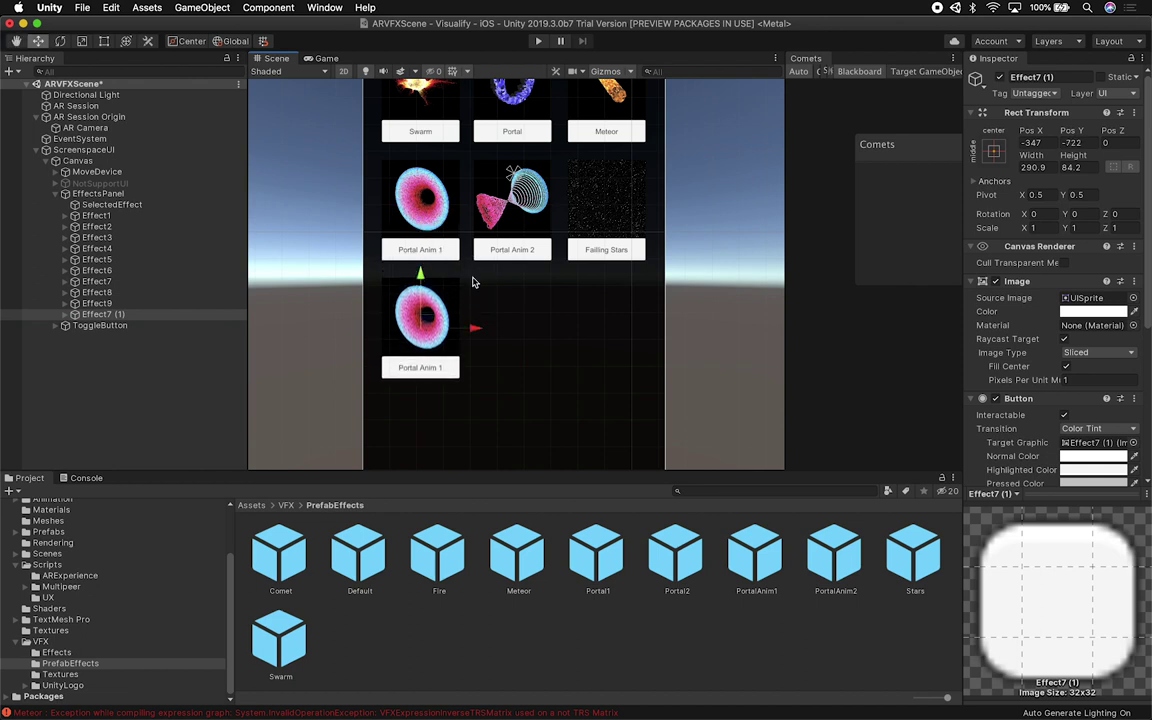
# Rename the duplicated effect button as Effect10.
pyautogui.scroll(1, 425, 287)
pyautogui.click(130, 318)
pyautogui.press('Return')
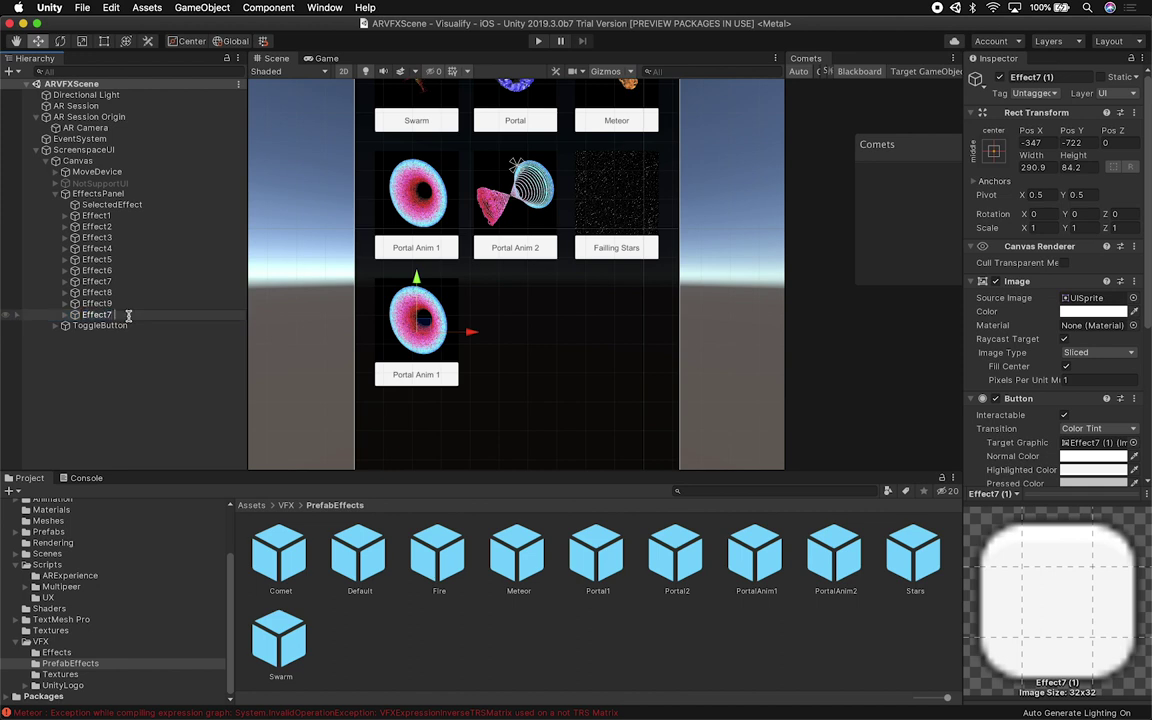
pyautogui.press('Return')
# Change the label text of the Effect10 button to "Comets".
pyautogui.click(66, 315)
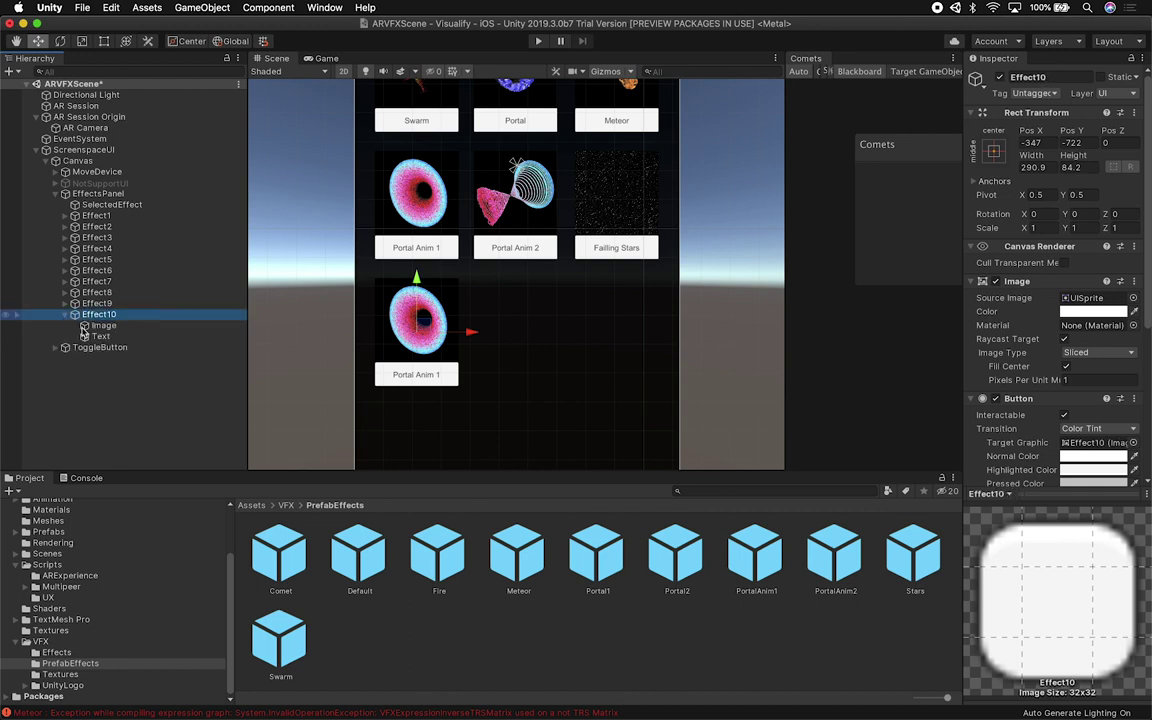
pyautogui.click(100, 336)
pyautogui.click(1056, 318)
pyautogui.write('Me')
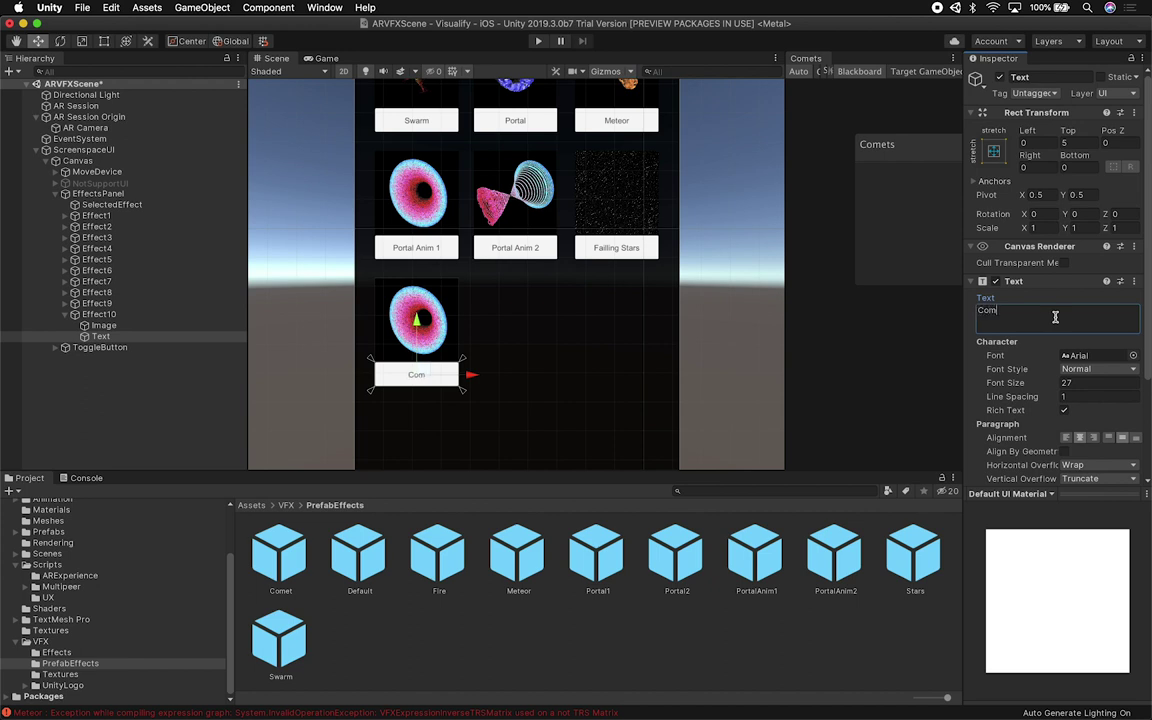
pyautogui.click(157, 315)
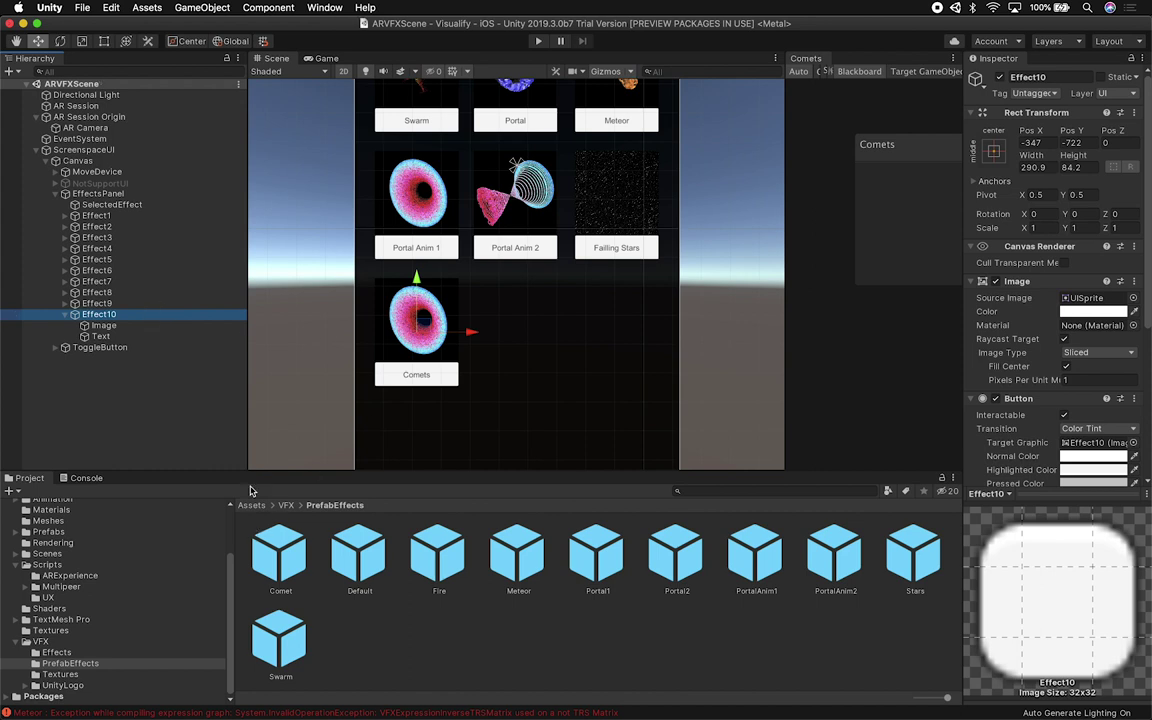
# Assign the Effect10 texture to the Raw Image of the Effect10 button's Image object.
pyautogui.click(155, 327)
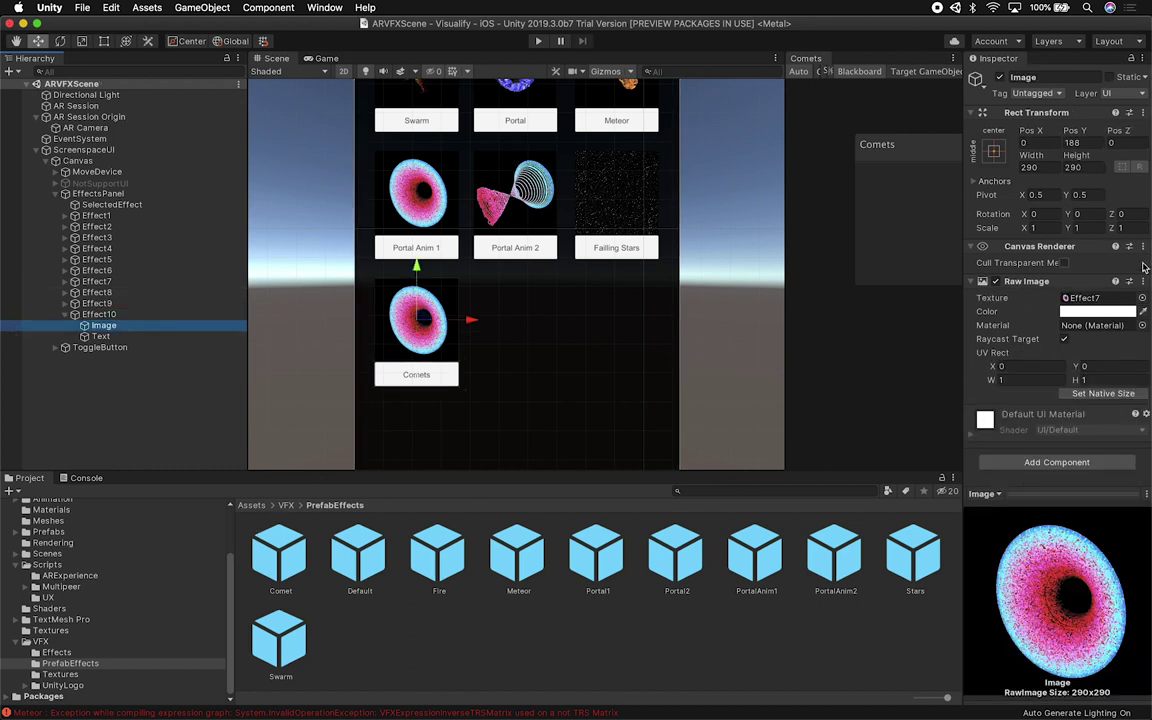
pyautogui.click(1142, 298)
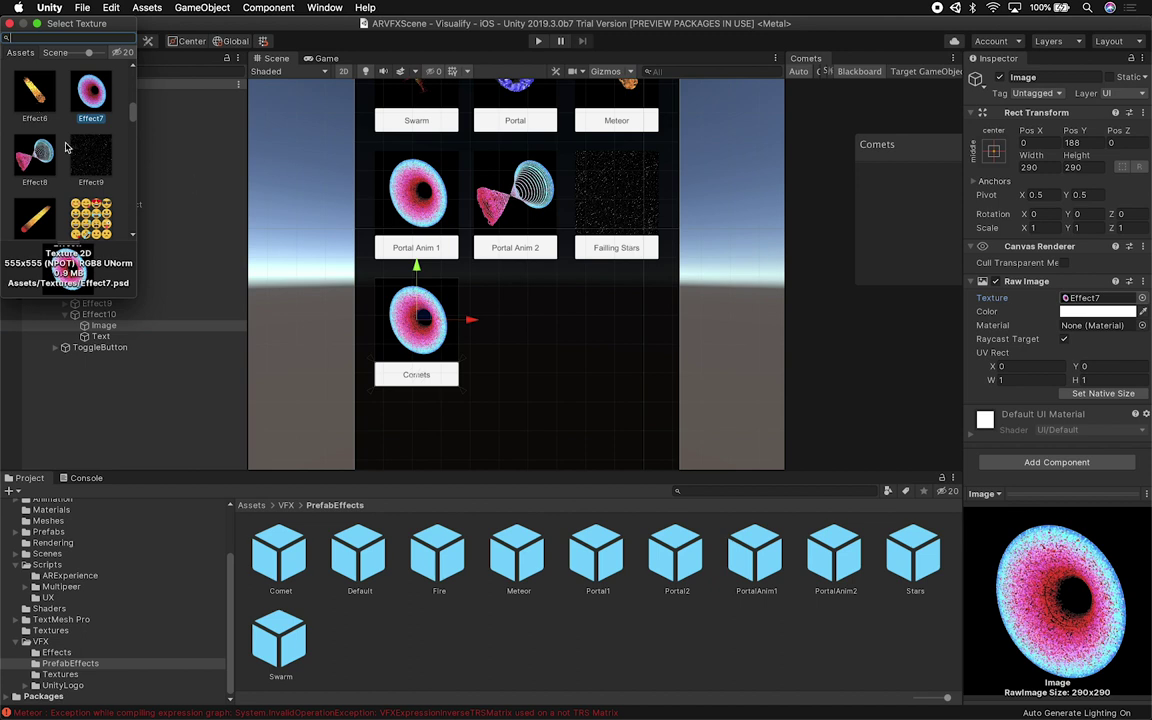
pyautogui.write('effe')
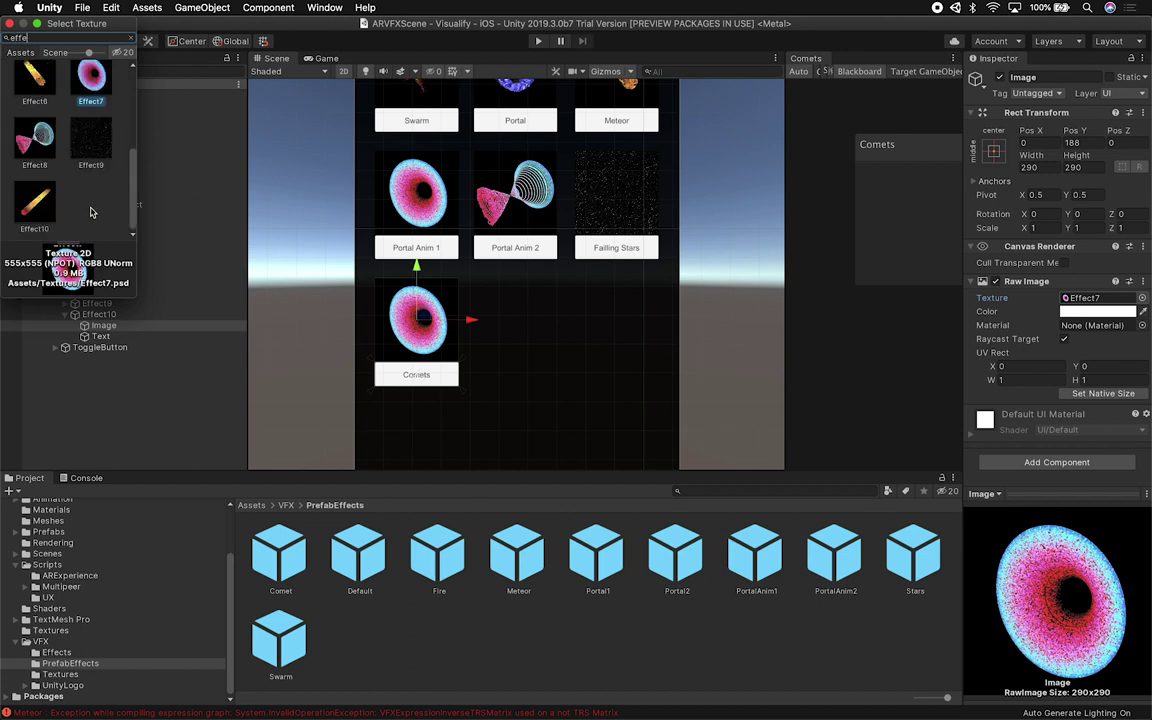
pyautogui.doubleClick(35, 205)
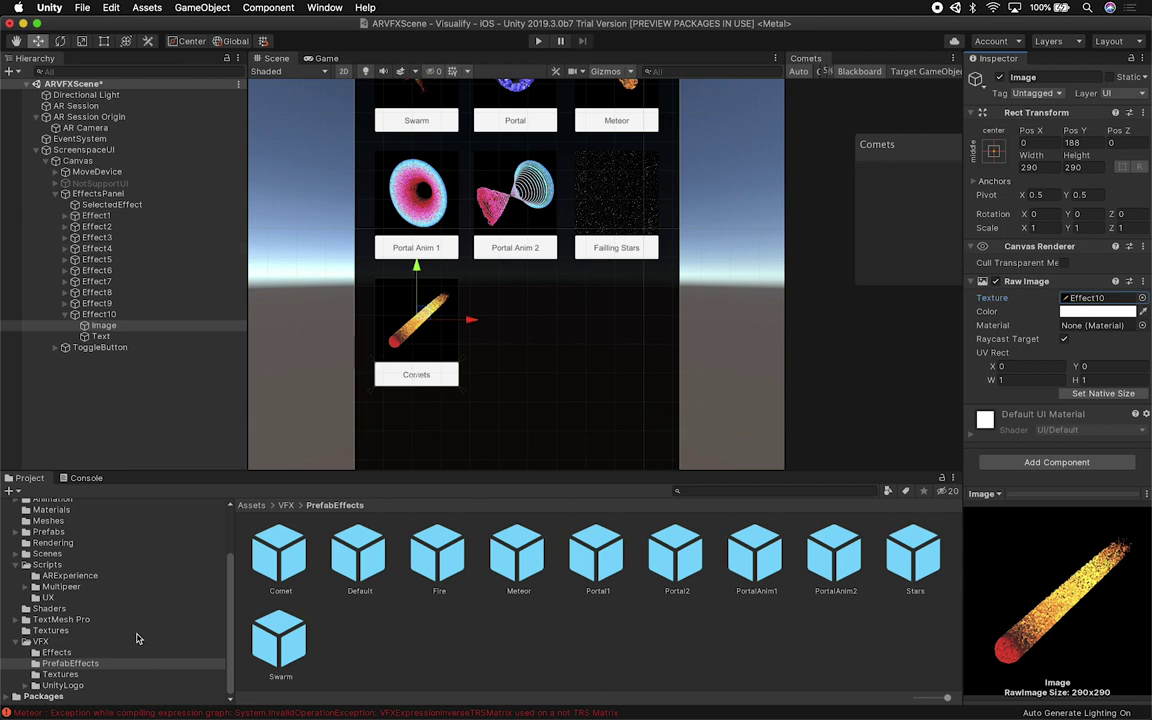
# Set the texture type of Effect10 in the Textures folder to Sprite (2D and UI) and apply the import settings.
pyautogui.click(50, 630)
pyautogui.click(280, 640)
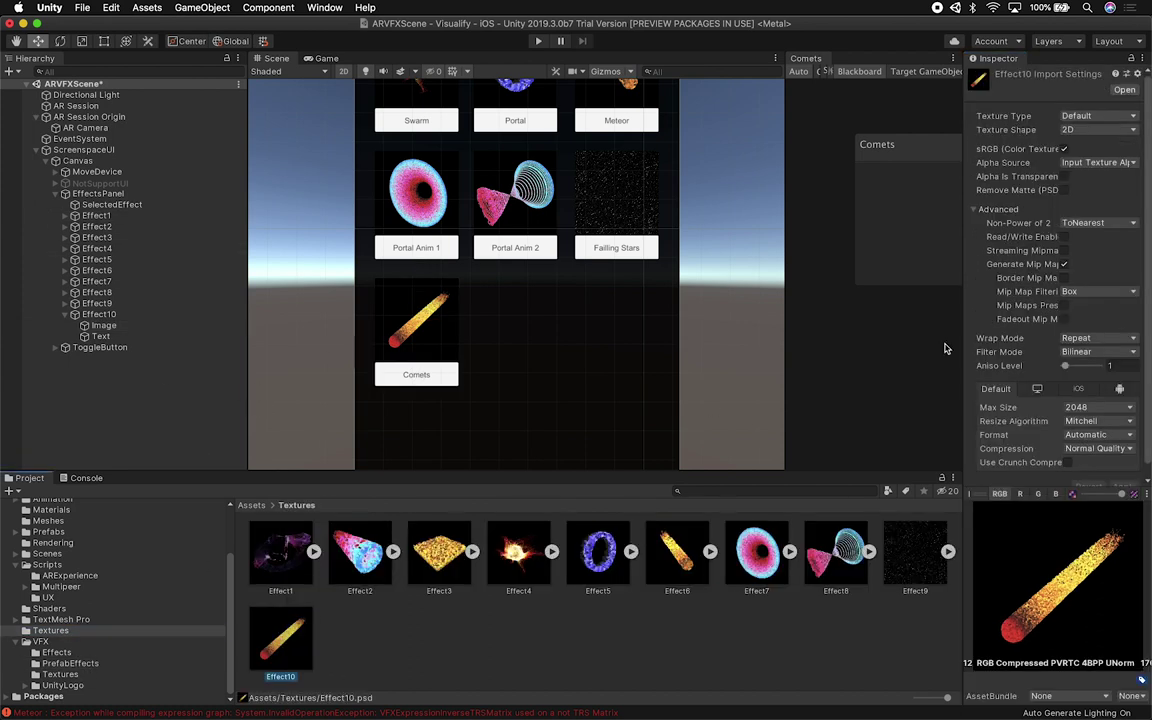
pyautogui.click(1100, 130)
pyautogui.click(1095, 116)
pyautogui.click(1095, 116)
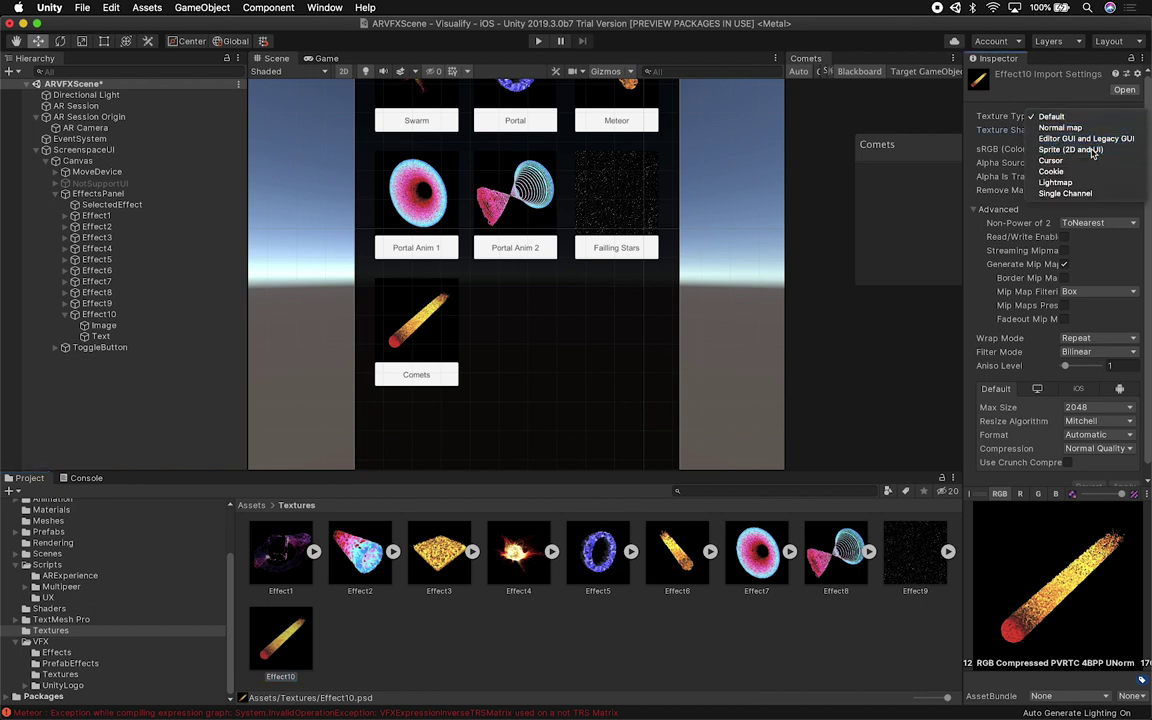
pyautogui.click(1070, 149)
pyautogui.scroll(-2, 1085, 345)
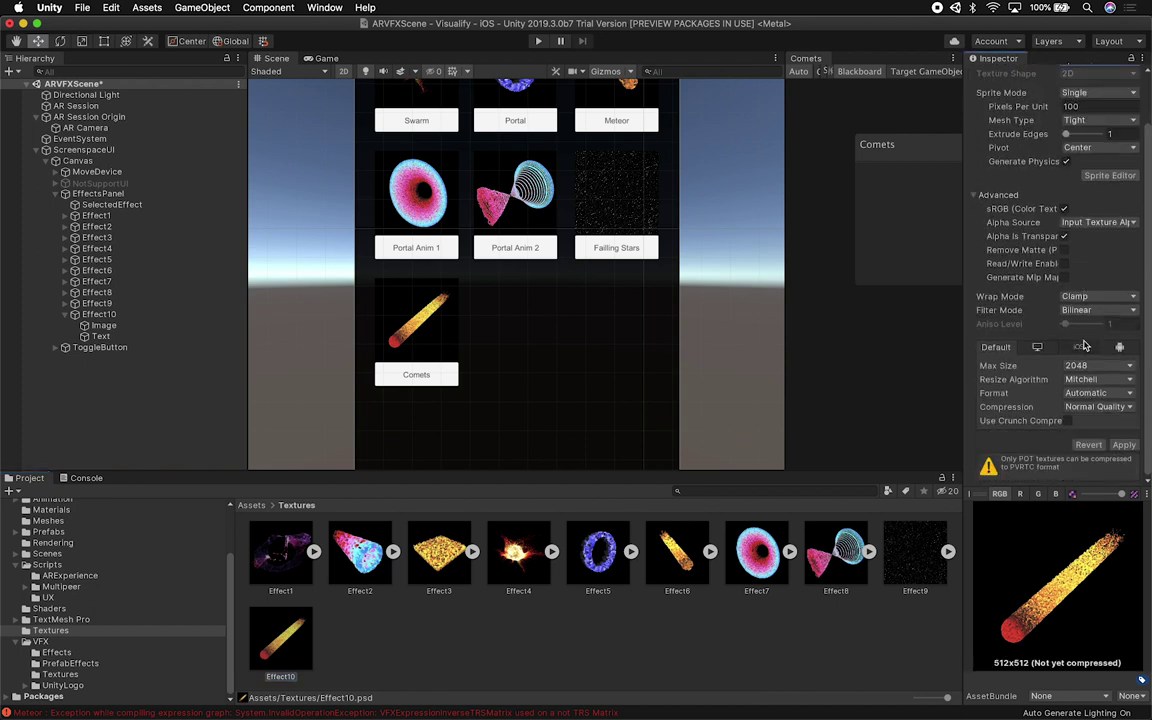
pyautogui.click(1122, 445)
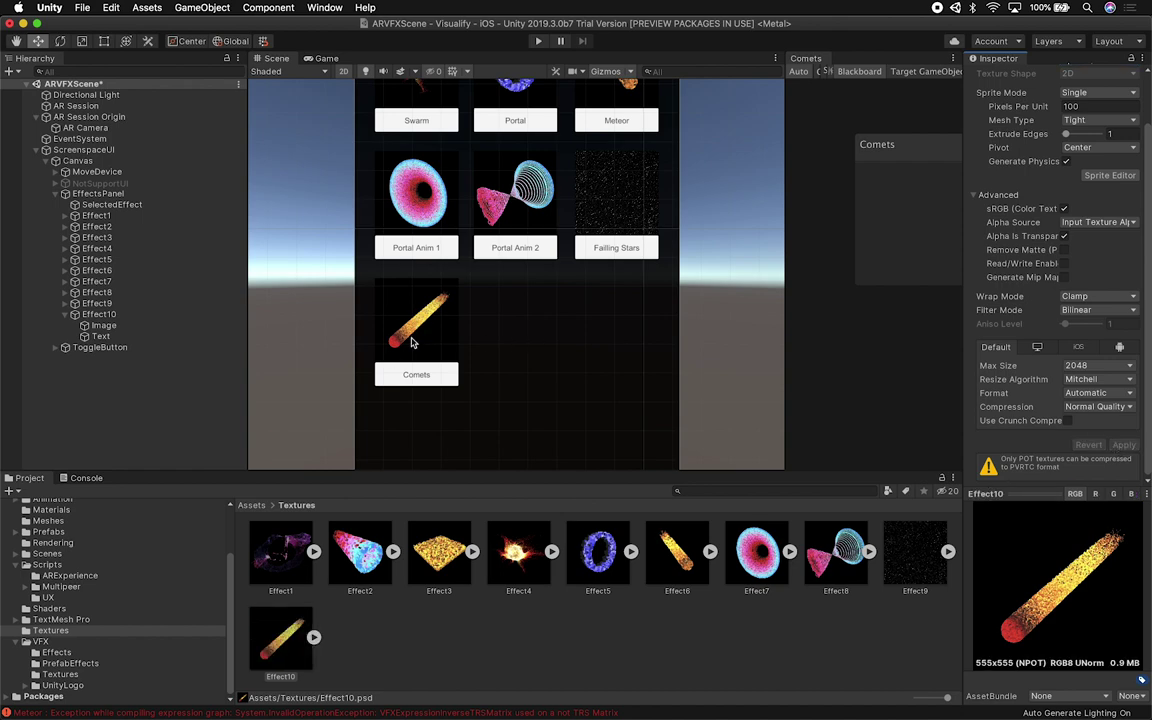
# Switch to Visual Studio Code and add an effect10Button field after effect9Button in PlaceOnPlane.cs.
pyautogui.click(112, 193)
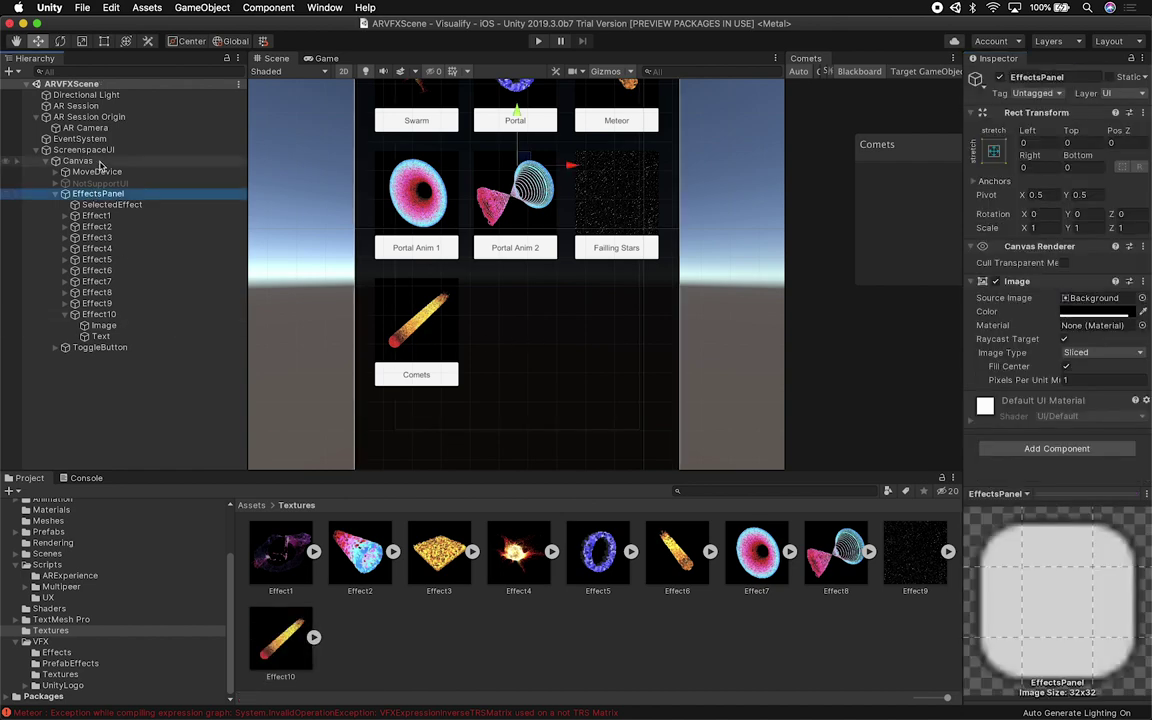
pyautogui.press('super+Tab')
pyautogui.press('super+Tab')
pyautogui.press('super+Tab')
pyautogui.press('super+Tab')
pyautogui.press('super+Tab')
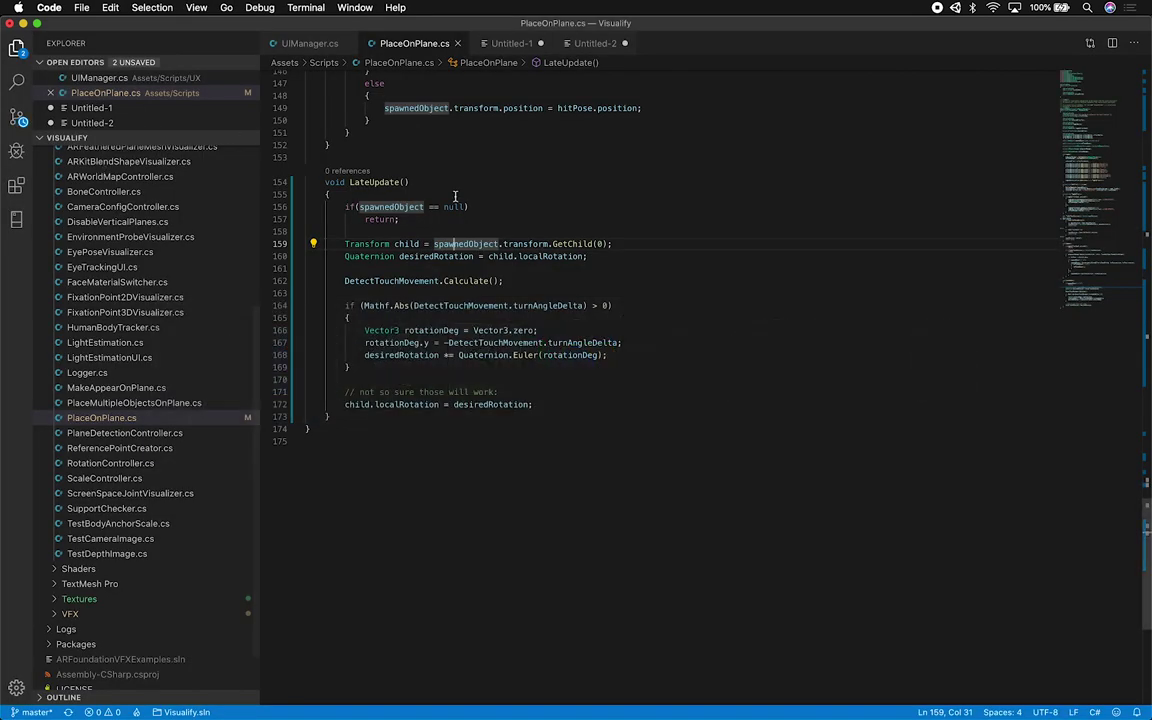
pyautogui.scroll(20, 455, 196)
pyautogui.scroll(-5, 663, 453)
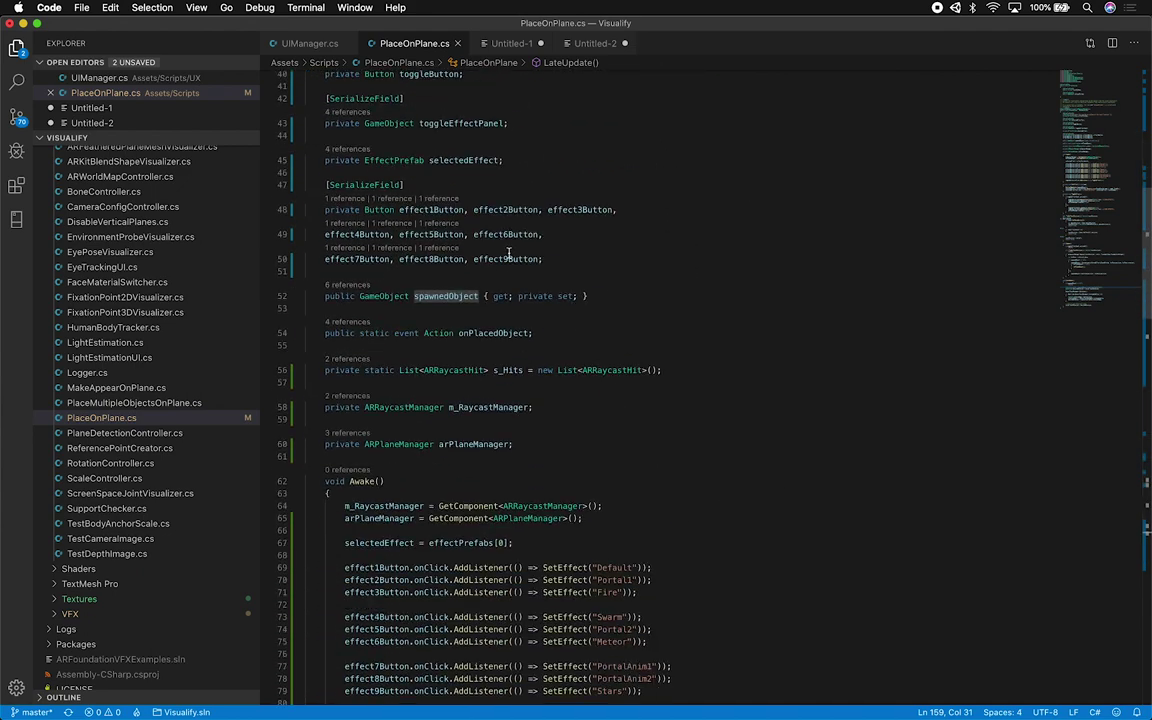
pyautogui.click(540, 259)
pyautogui.write(',')
pyautogui.write('effect9Button')
pyautogui.click(583, 260)
pyautogui.press('BackSpace')
pyautogui.write('1')
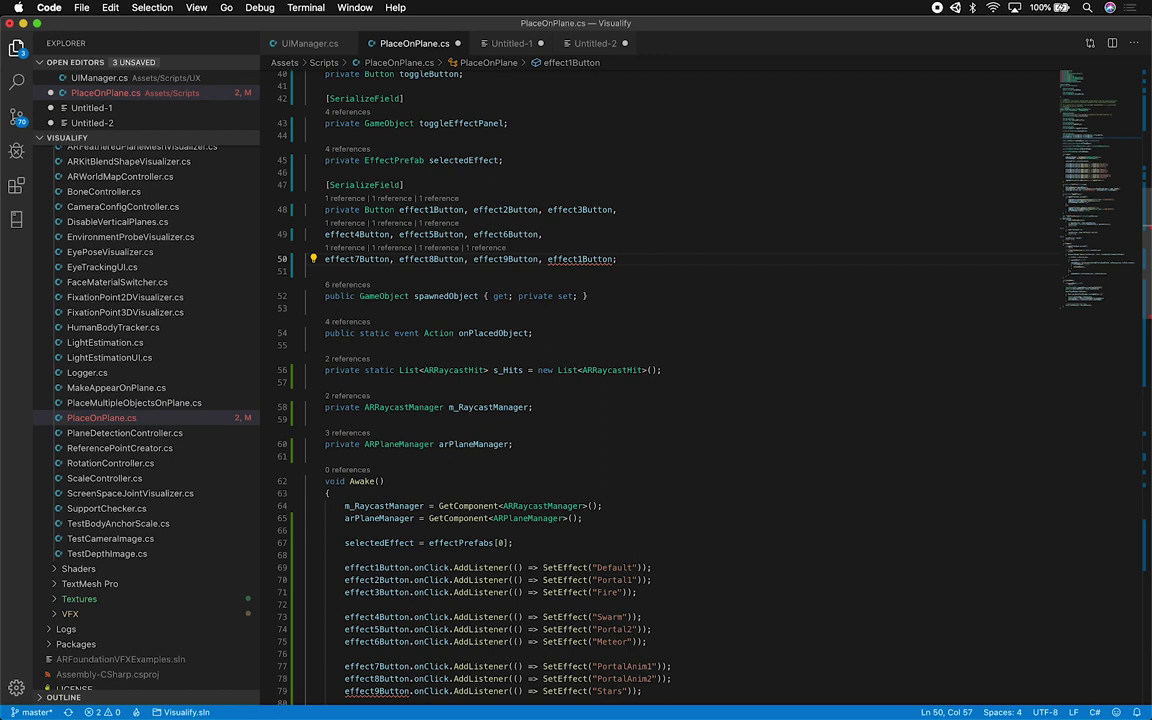
# Move the effect10Button declaration onto its own line below a blank line and save the script.
pyautogui.click(545, 260)
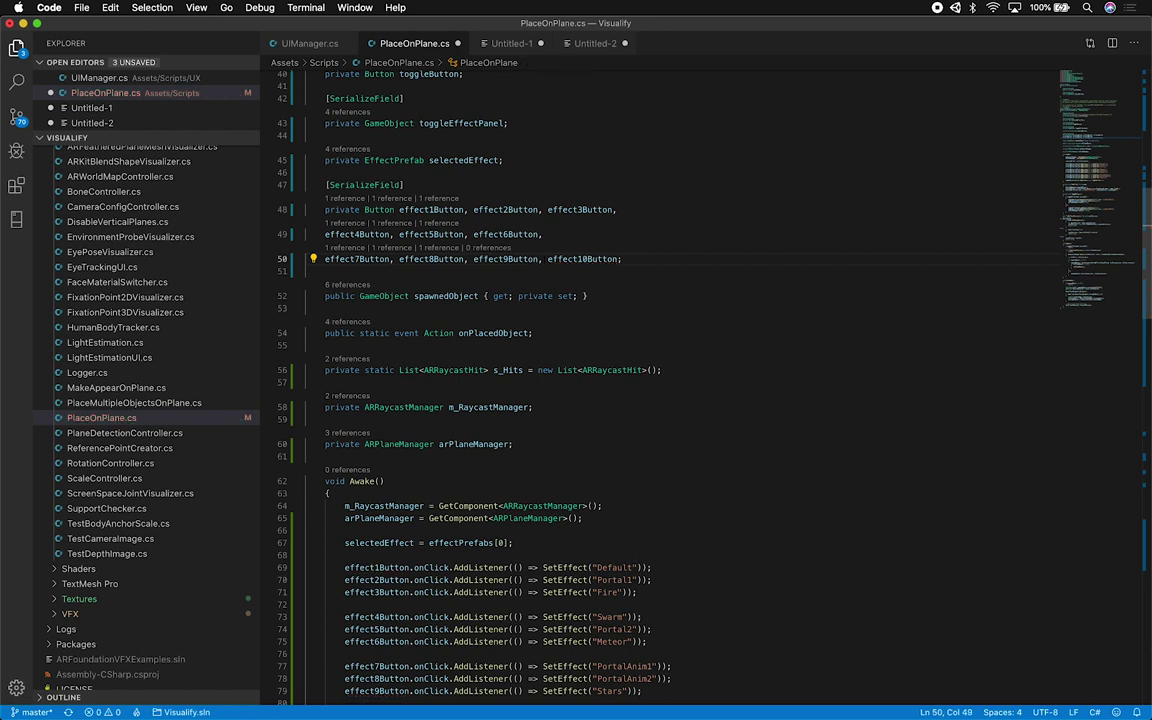
pyautogui.press('Return')
pyautogui.press('Return')
pyautogui.click(604, 260)
pyautogui.hotkey('ctrl', 's')
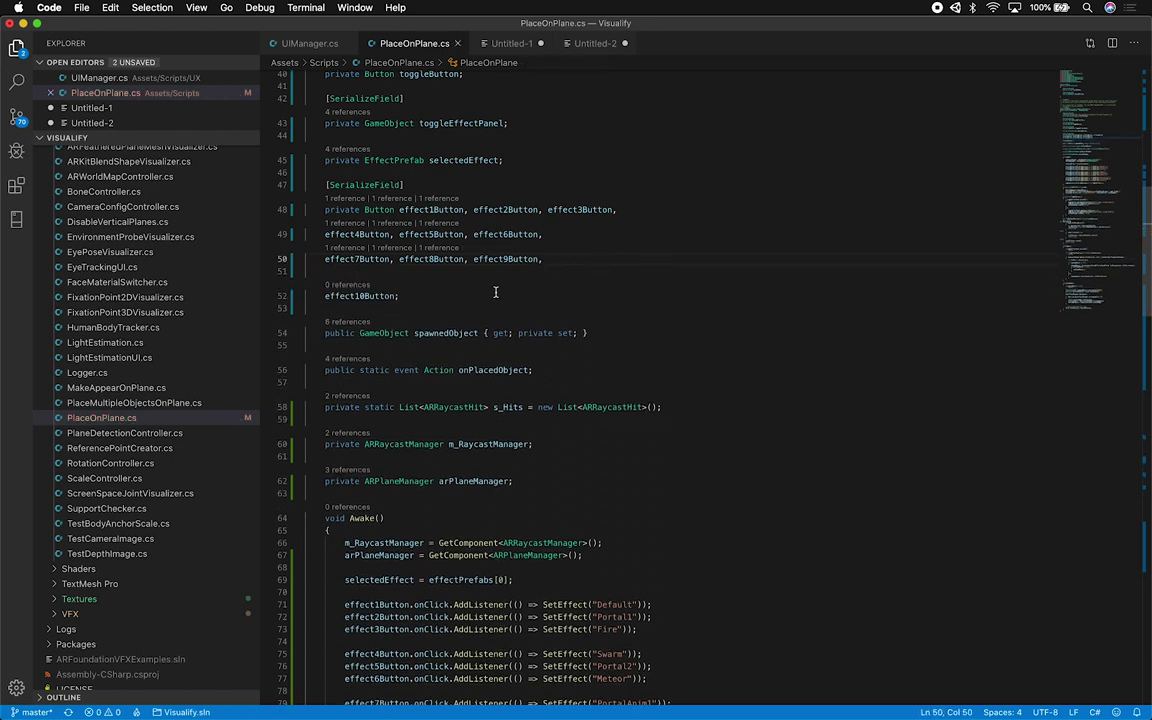
# Copy the effect9Button click-listener line in Awake() and paste it below the original.
pyautogui.doubleClick(385, 294)
pyautogui.scroll(-5, 699, 427)
pyautogui.click(686, 507)
pyautogui.press('super+shift+Left')
pyautogui.press('super+c')
pyautogui.press('Right')
pyautogui.press('Return')
pyautogui.press('Return')
pyautogui.press('super+v')
# Change the pasted listener to effect10Button calling SetEffect("Comets"), remove the blank line above it and save the script.
pyautogui.click(385, 528)
pyautogui.press('BackSpace')
pyautogui.write('10')
pyautogui.doubleClick(614, 529)
pyautogui.write('Comets')
pyautogui.press('super+s')
pyautogui.press('Up')
pyautogui.press('BackSpace')
pyautogui.press('super+s')
pyautogui.click(702, 528)
# Switch to Unity and set the Effect Prefabs size to 10 in the AR Session Origin's Place On Plane script.
pyautogui.press('super+Tab')
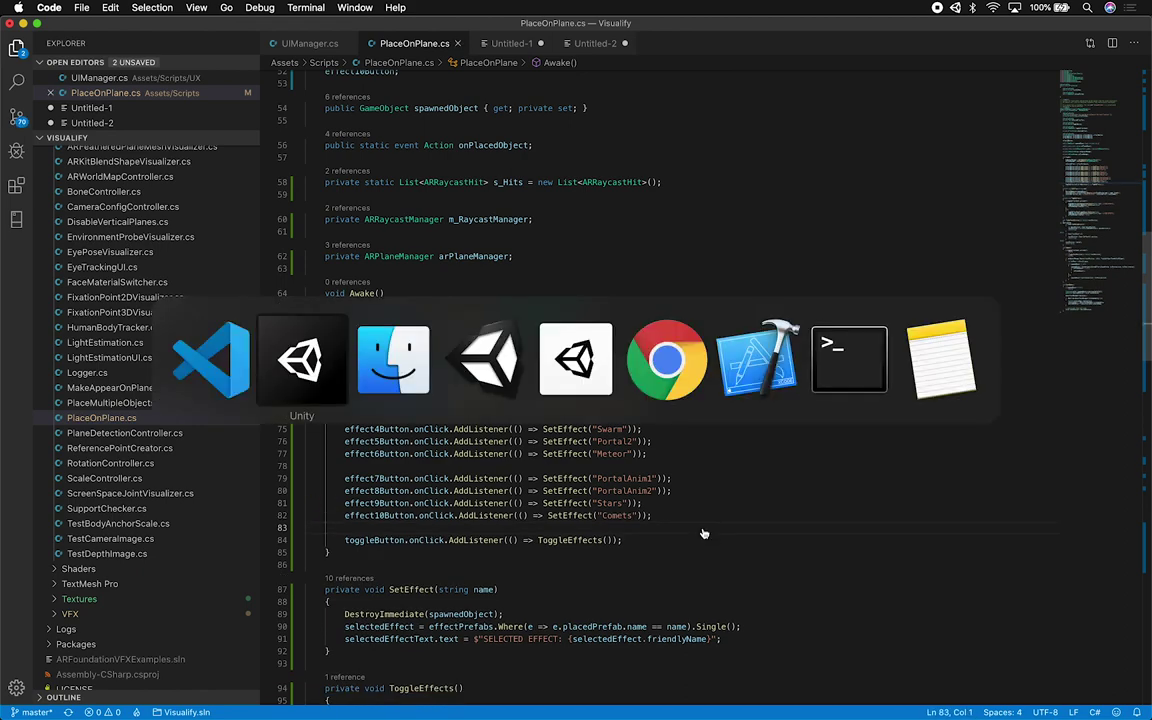
pyautogui.press('super+Tab')
pyautogui.press('super+Tab')
pyautogui.press('super+shift+Tab')
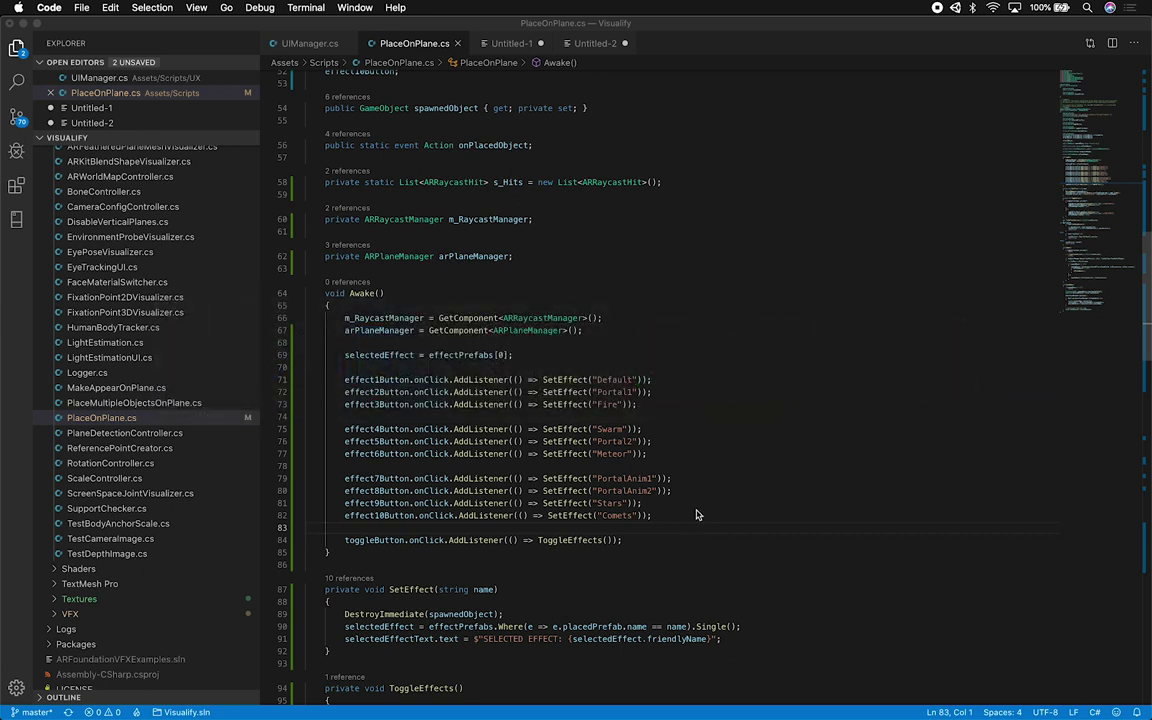
pyautogui.press('super+Tab')
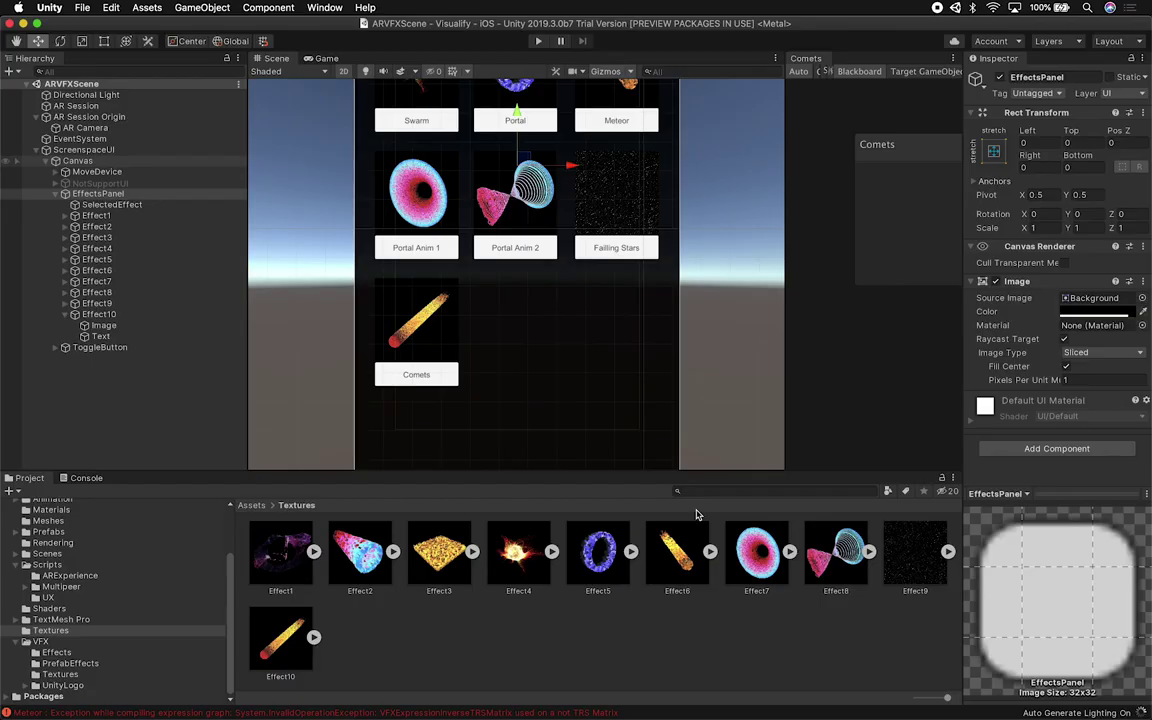
pyautogui.click(95, 117)
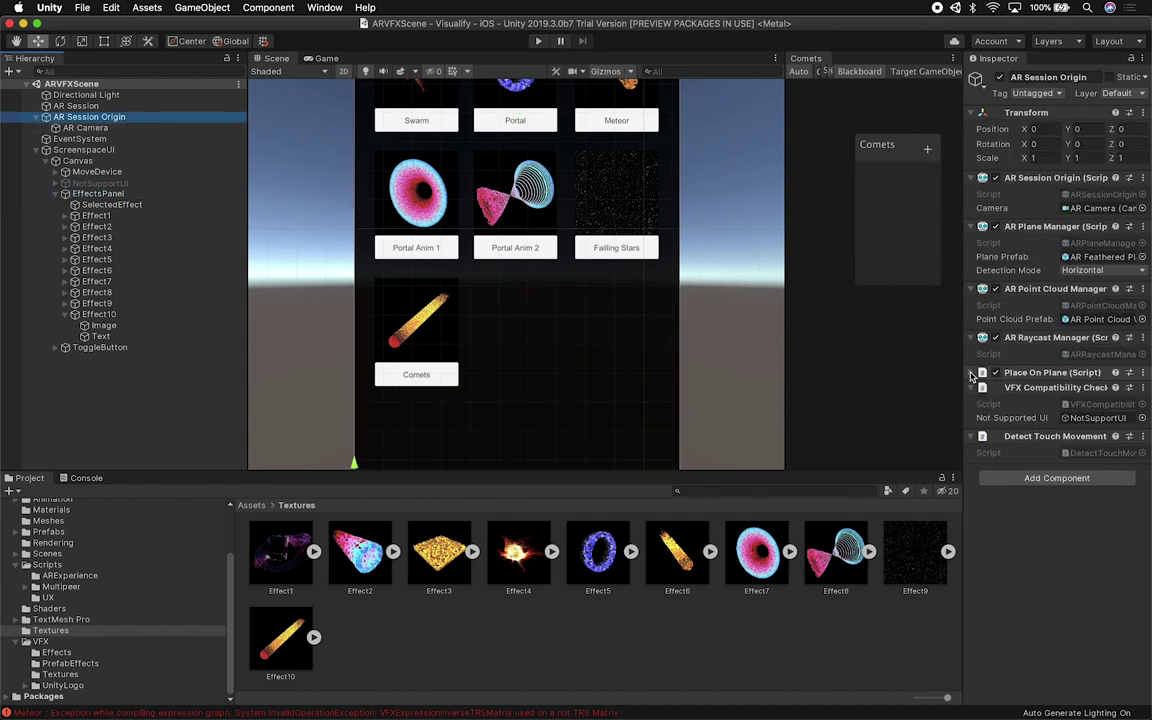
pyautogui.click(971, 373)
pyautogui.scroll(-10, 1058, 531)
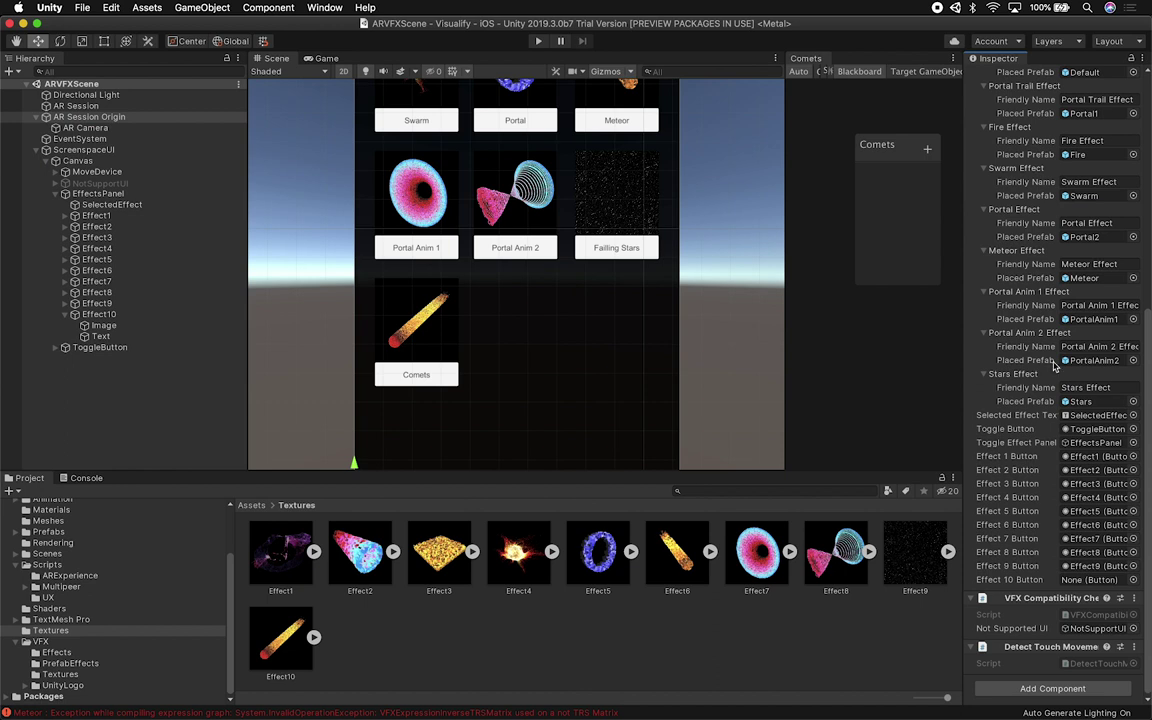
pyautogui.scroll(5, 1054, 366)
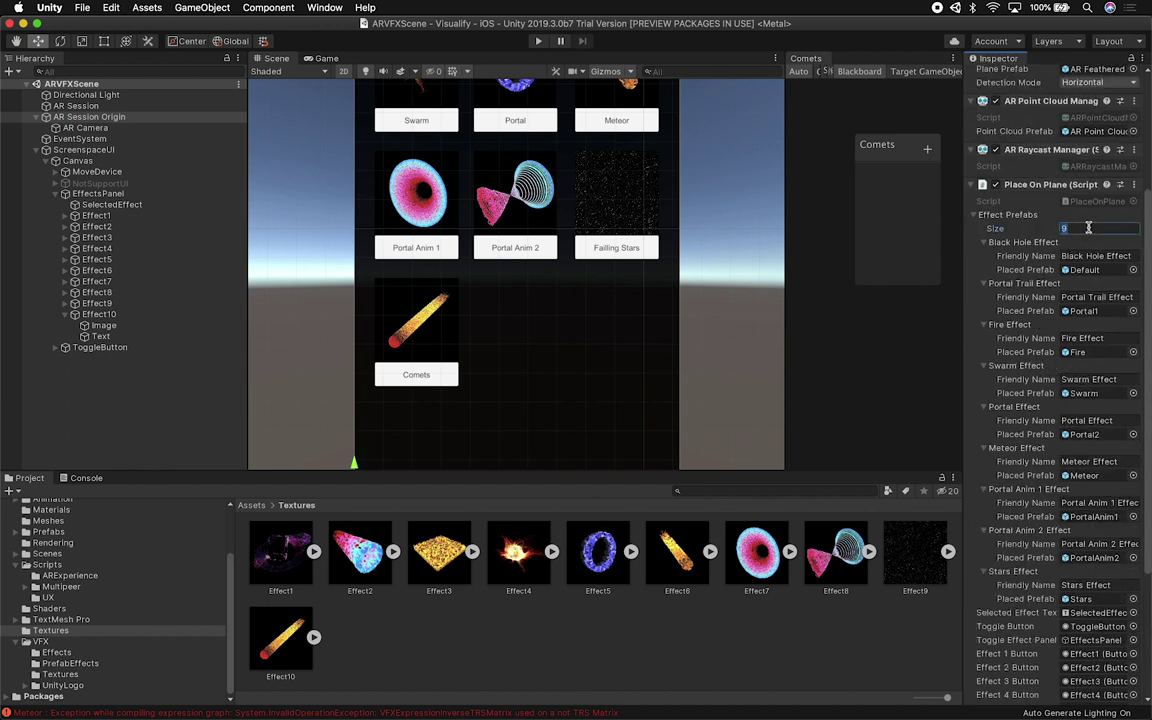
pyautogui.press('Return')
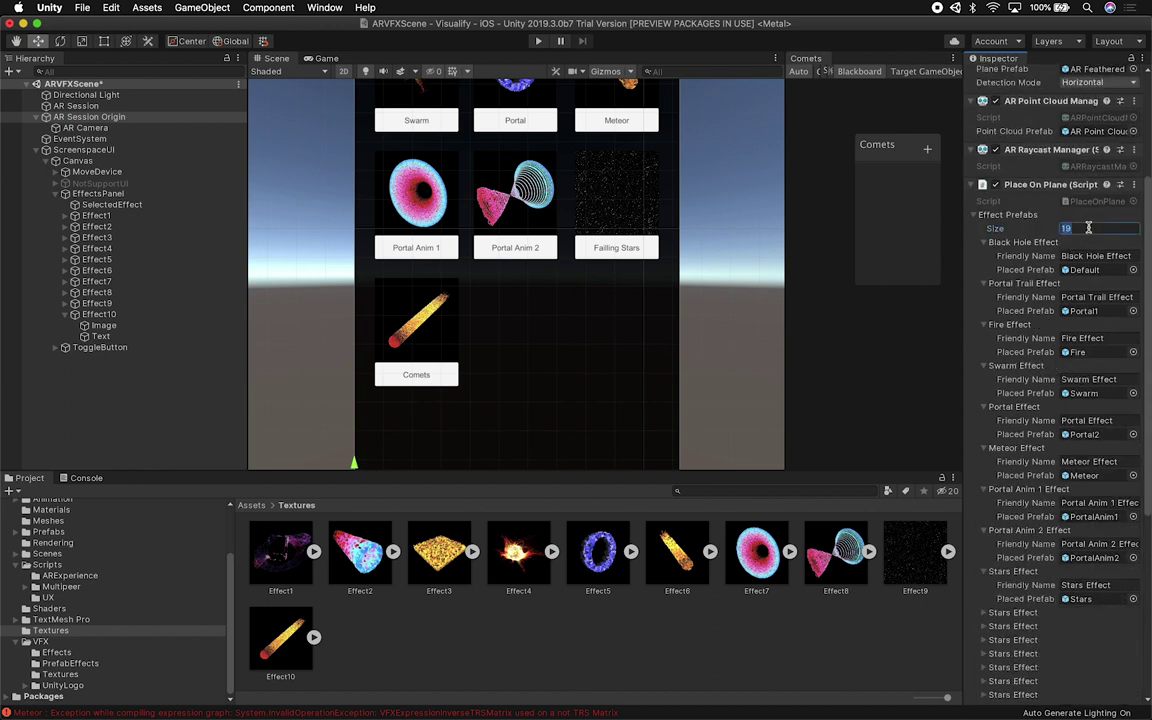
pyautogui.press('Return')
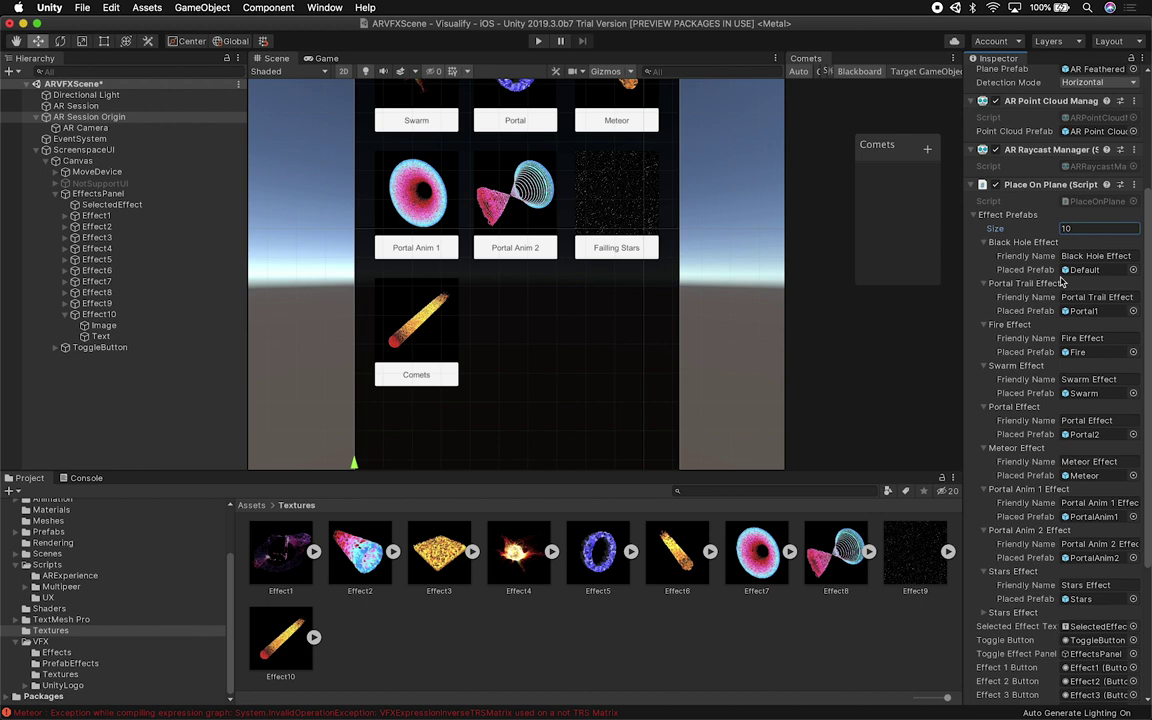
# Give the new last Effect Prefabs entry the friendly name "Comet Effect" and assign the Comet prefab from PrefabEffects to it.
pyautogui.click(983, 613)
pyautogui.scroll(-1, 983, 613)
pyautogui.click(1084, 602)
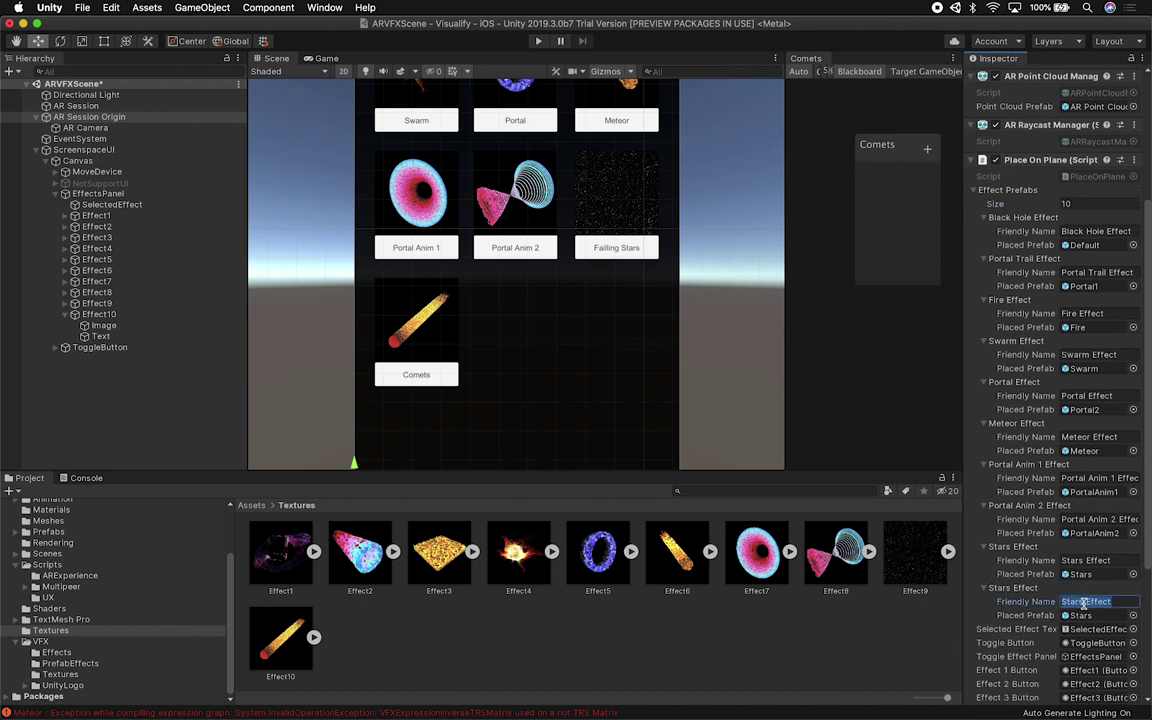
pyautogui.write('Comet')
pyautogui.click(60, 663)
pyautogui.moveTo(280, 555); pyautogui.dragTo(1088, 615)
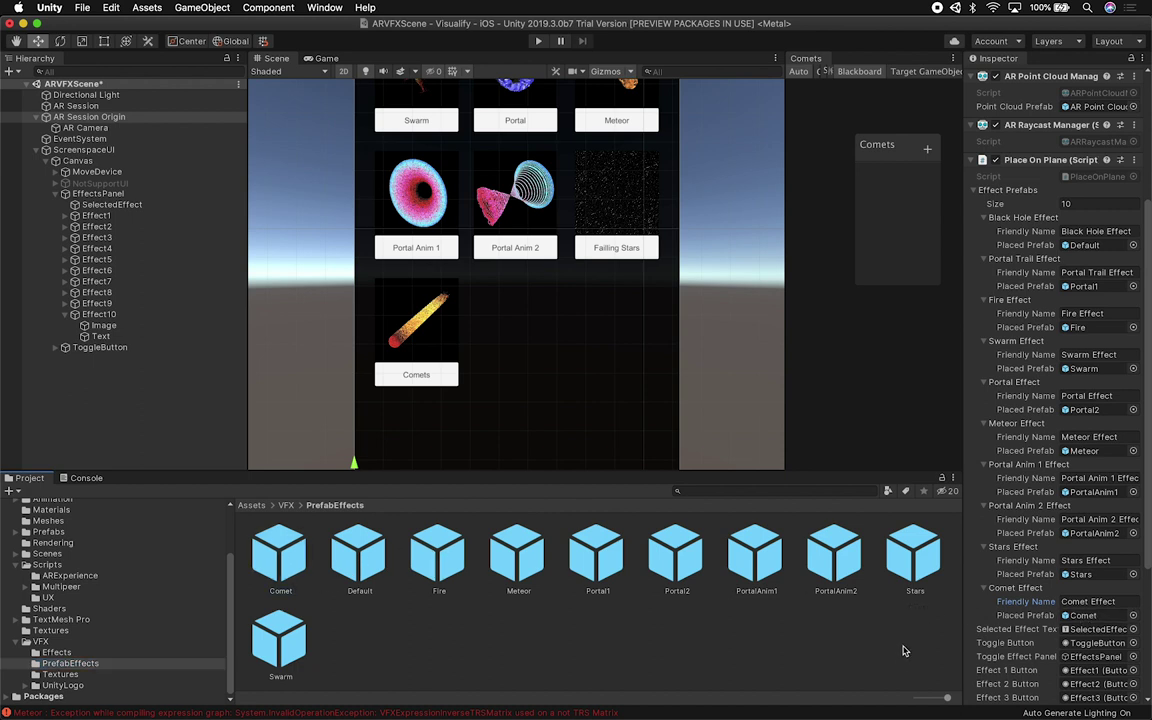
# Assign the Effect10 button from the hierarchy to the script's Effect 10 Button field and save the scene.
pyautogui.scroll(-5, 1101, 592)
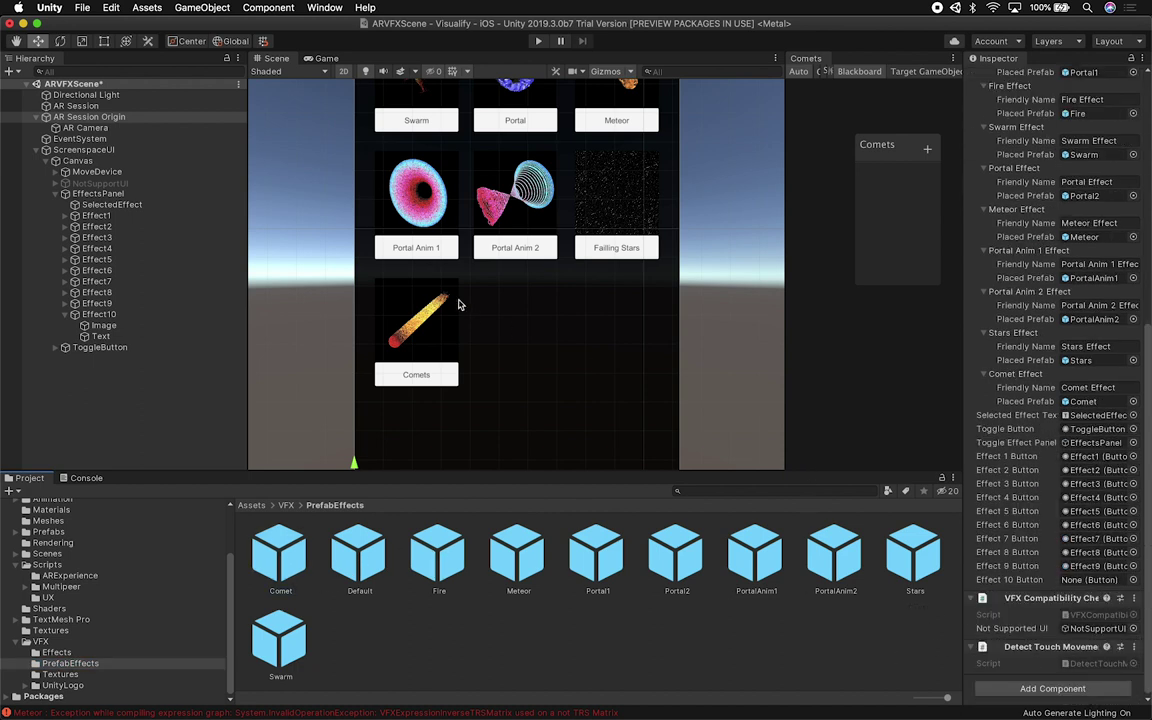
pyautogui.click(89, 116)
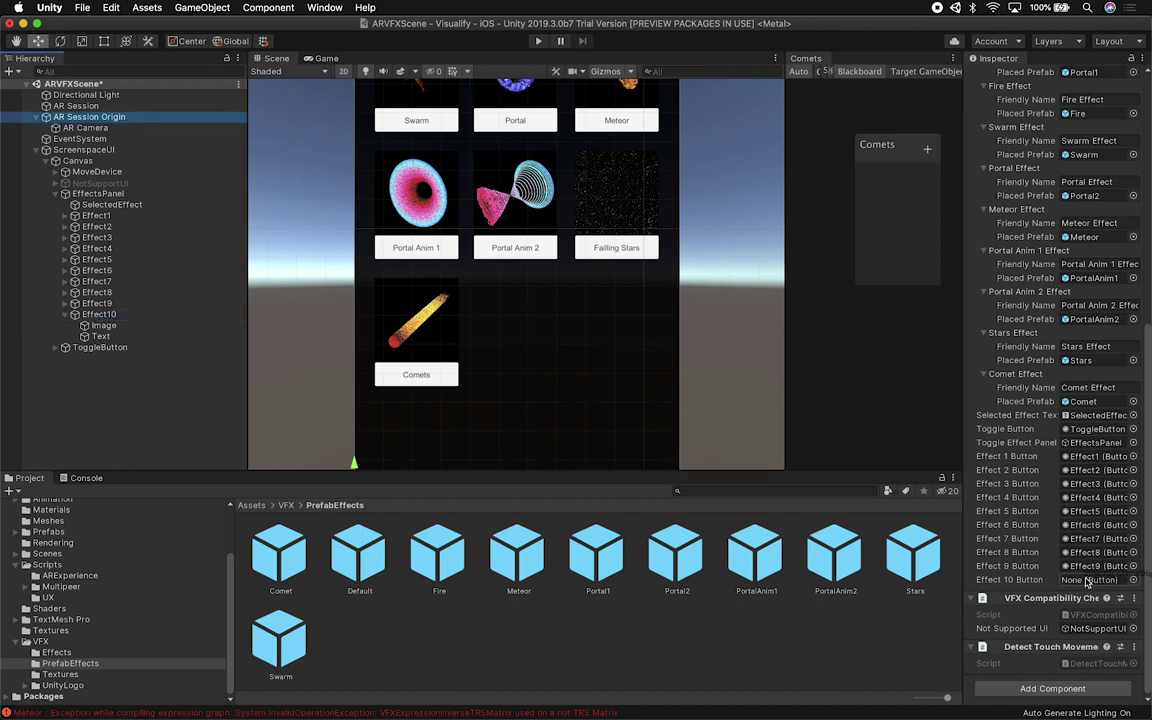
pyautogui.moveTo(1088, 582); pyautogui.dragTo(1088, 582)
# Deactivate the EffectsPanel object under Canvas and collapse its children in the hierarchy.
pyautogui.scroll(-3, 643, 385)
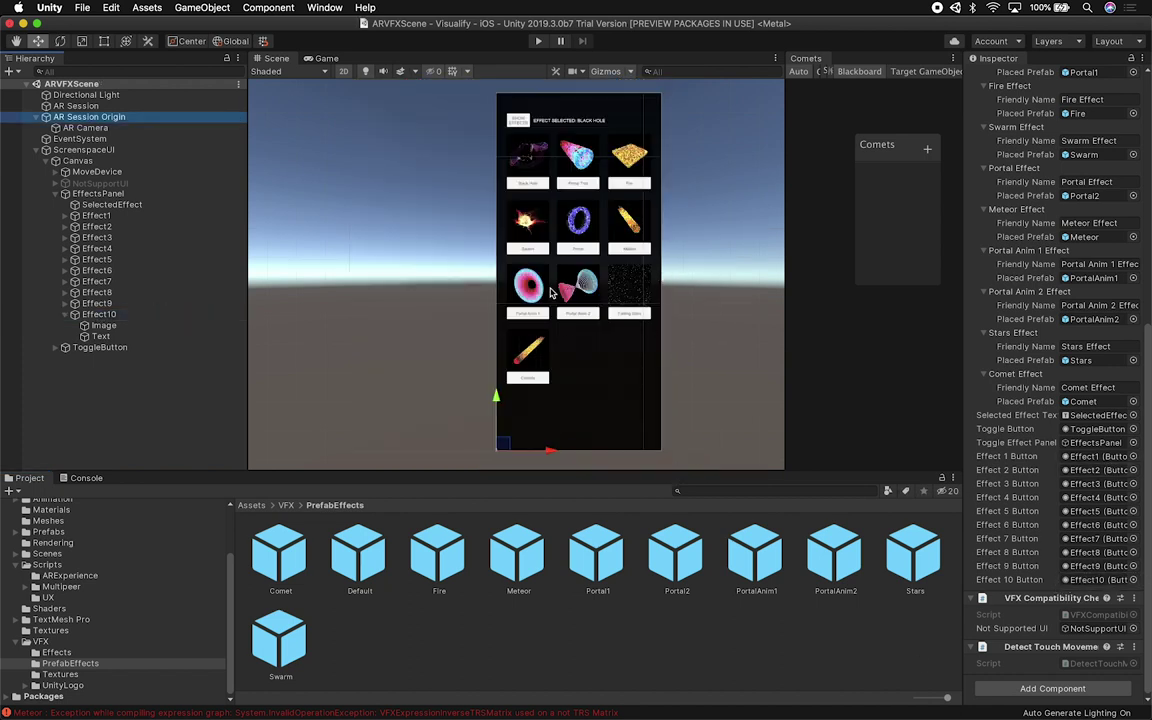
pyautogui.click(588, 192)
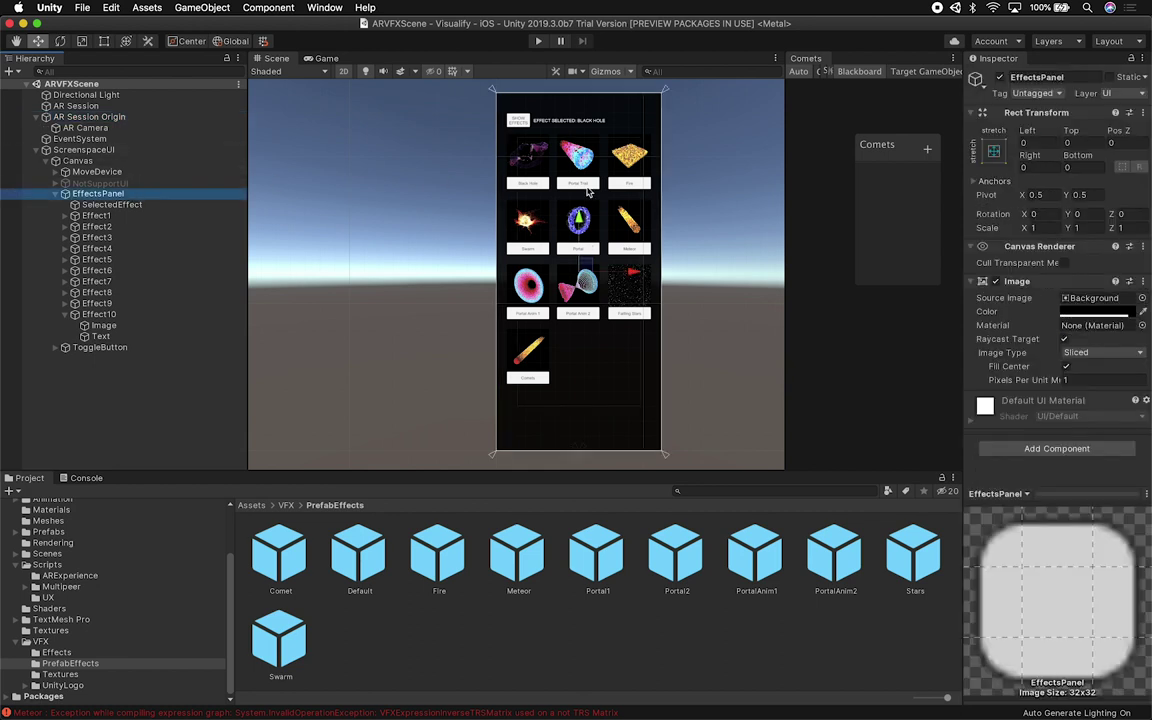
pyautogui.click(999, 77)
pyautogui.click(47, 162)
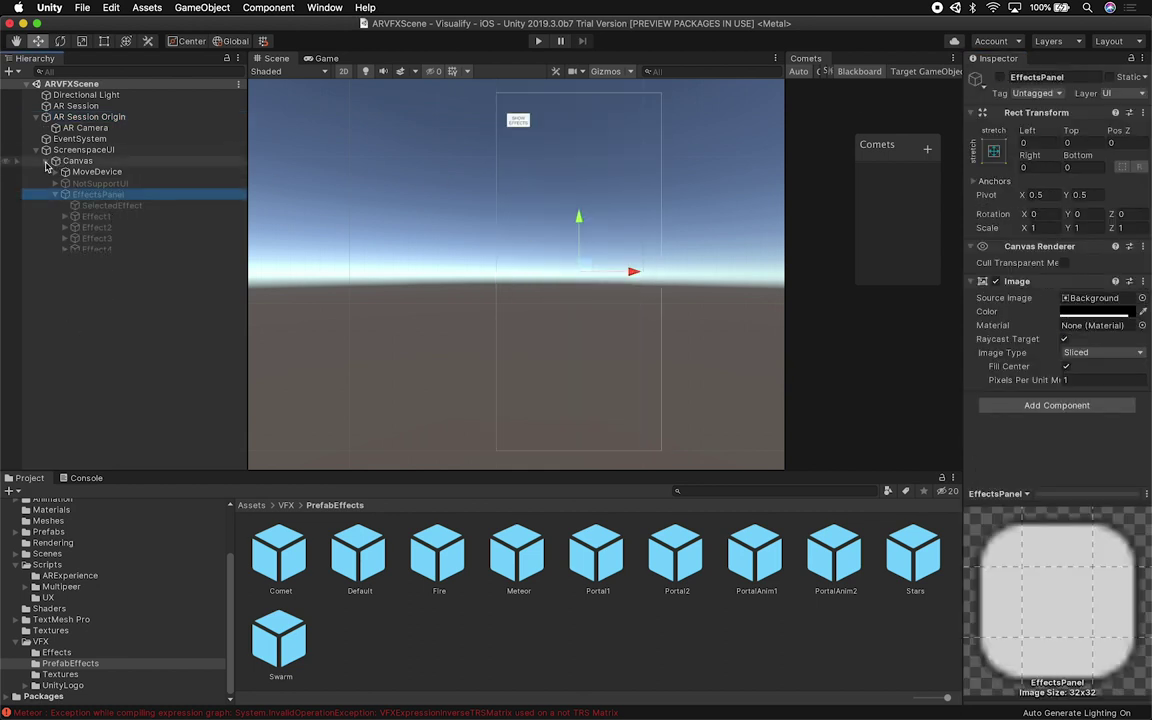
pyautogui.click(70, 149)
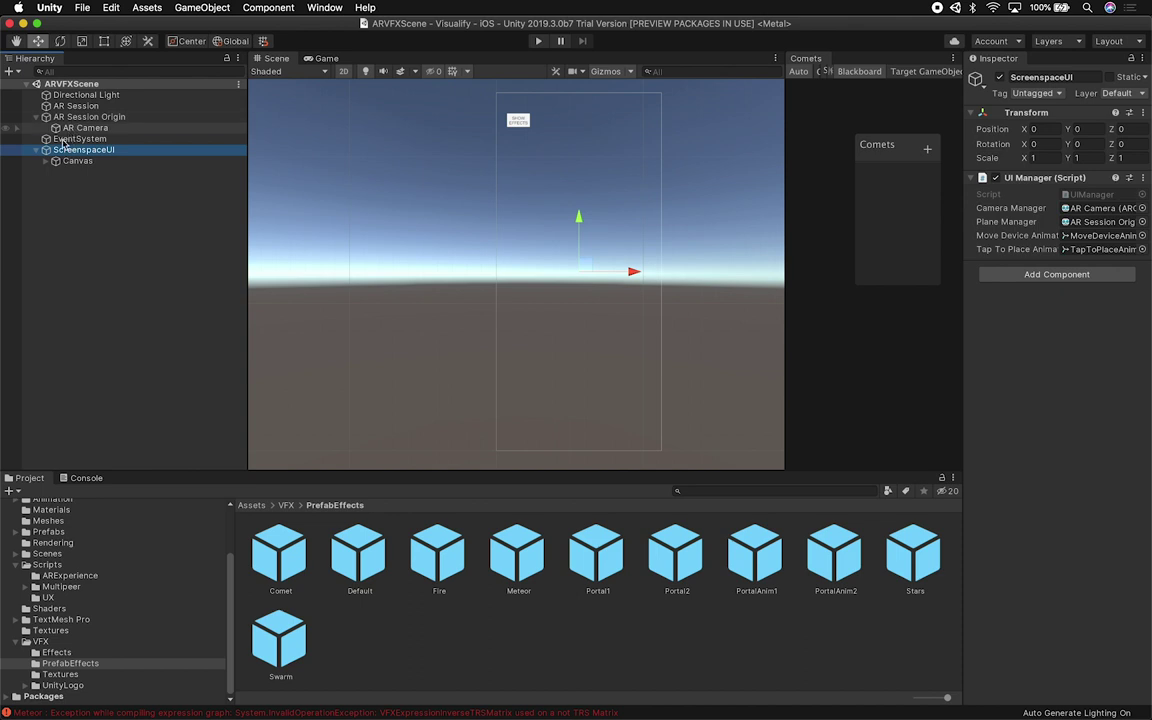
pyautogui.click(46, 161)
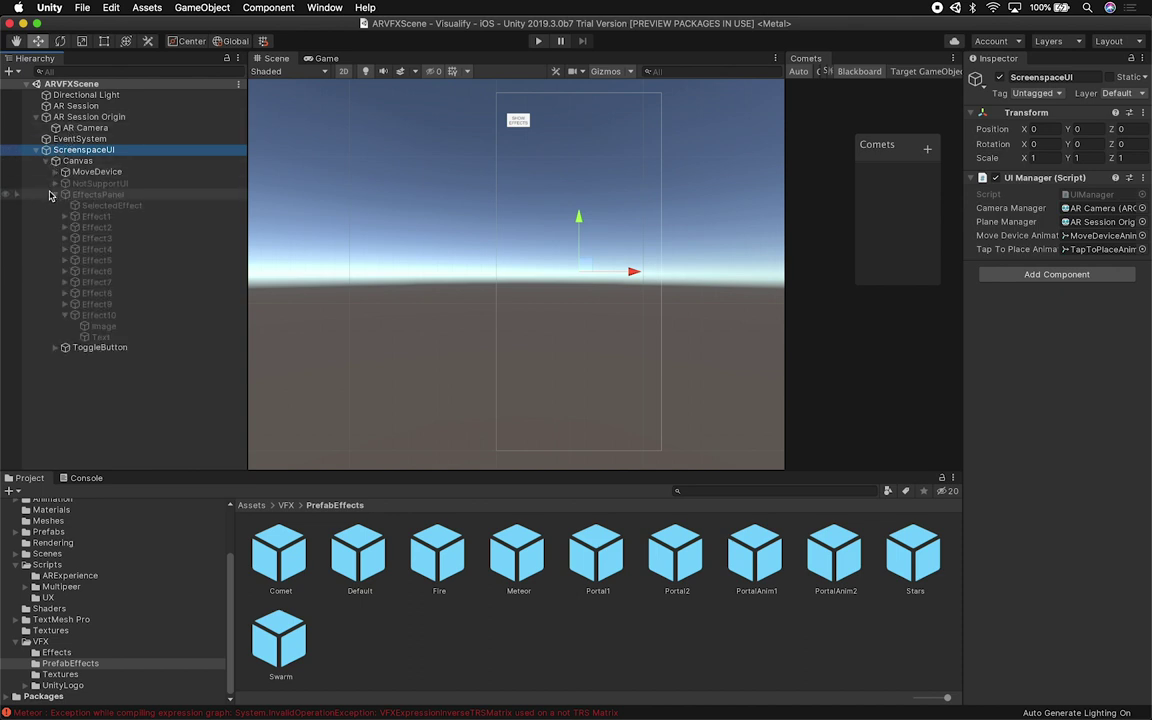
pyautogui.click(55, 194)
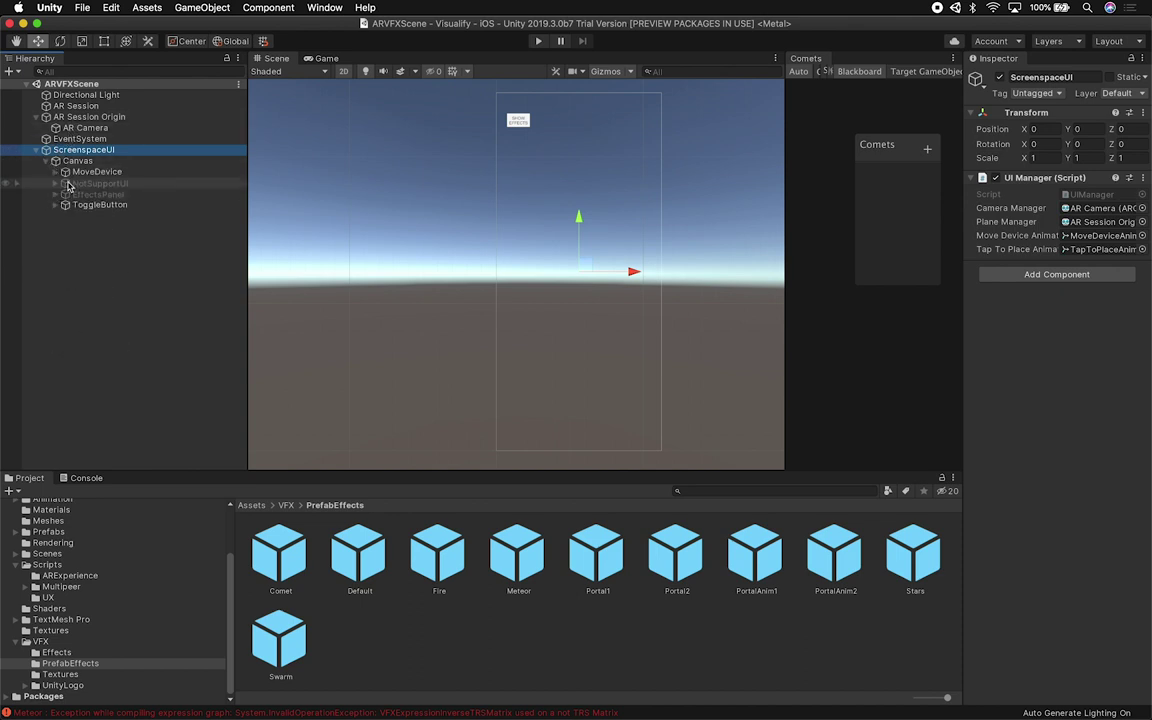